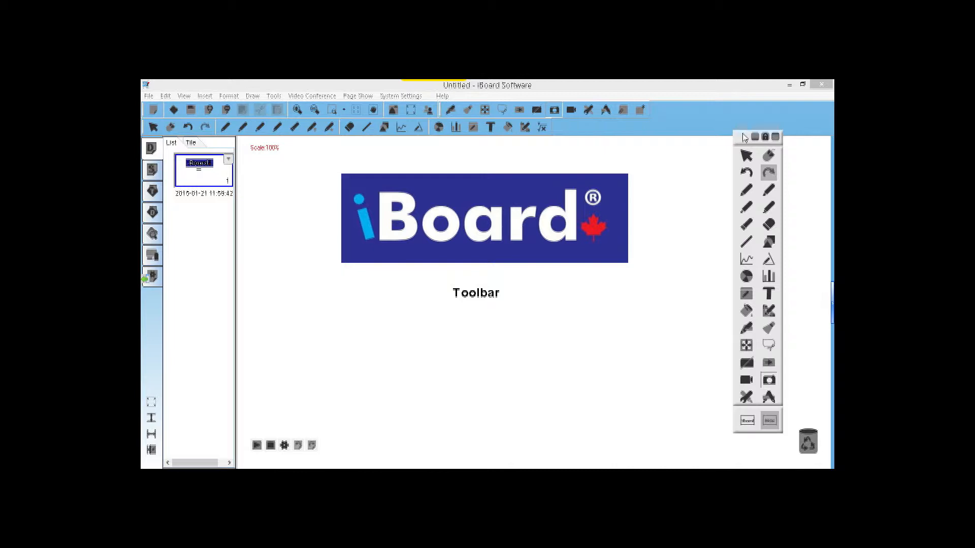
# Move the floating toolbar closer to the iBoard logo, minimize it, restore it and place it beside the logo again.
pyautogui.moveTo(744, 138); pyautogui.dragTo(690, 149)
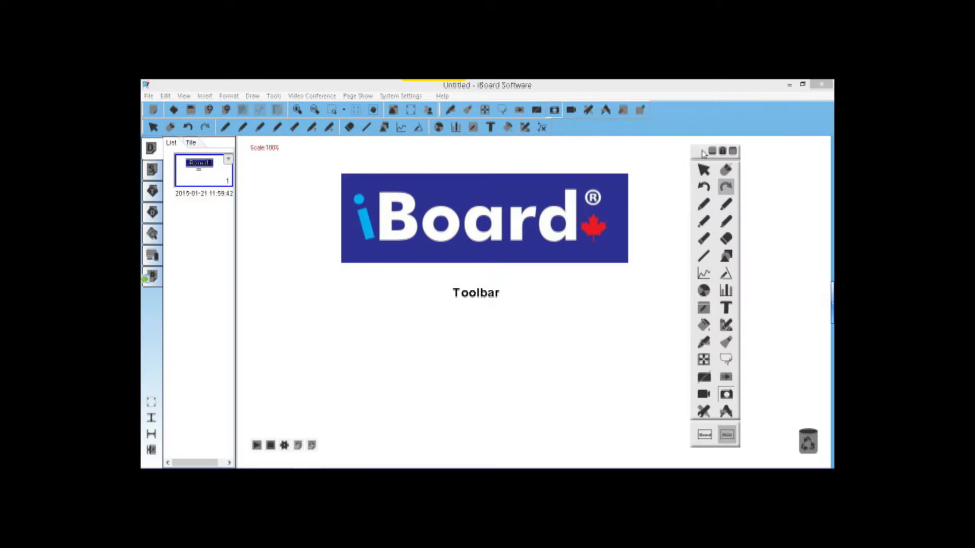
pyautogui.moveTo(700, 155); pyautogui.dragTo(673, 159)
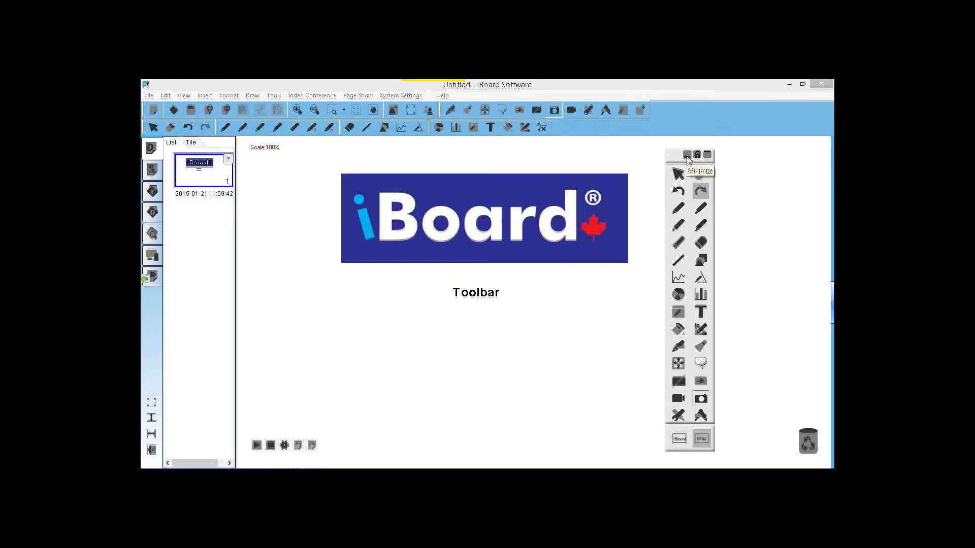
pyautogui.click(688, 155)
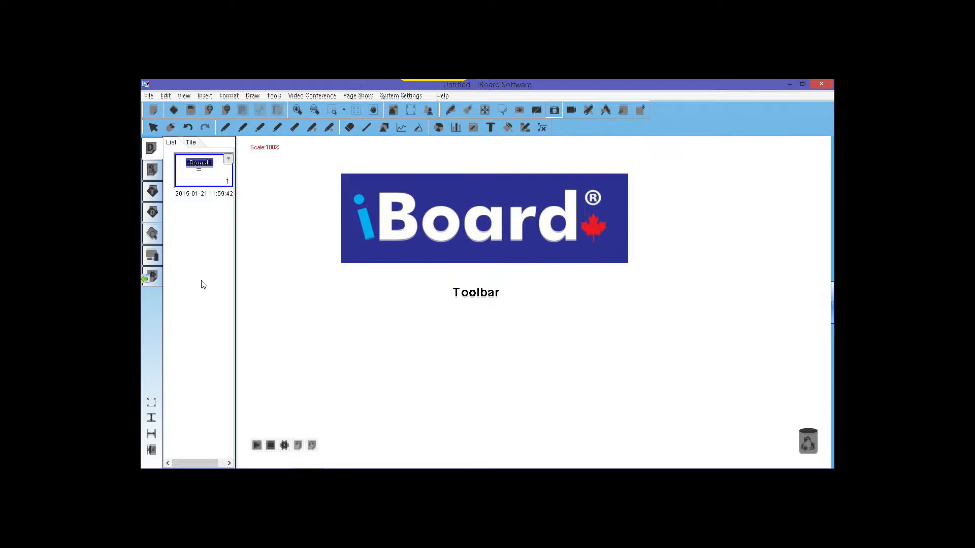
pyautogui.click(148, 282)
pyautogui.moveTo(269, 156); pyautogui.dragTo(693, 153)
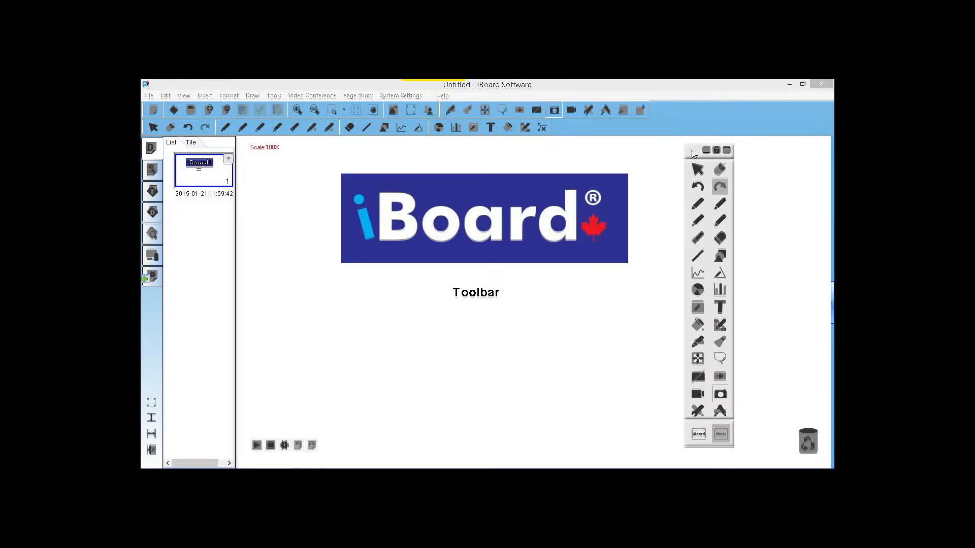
# Switch the floating toolbar to its horizontal layout and back to vertical, and place it just beside the logo.
pyautogui.click(727, 152)
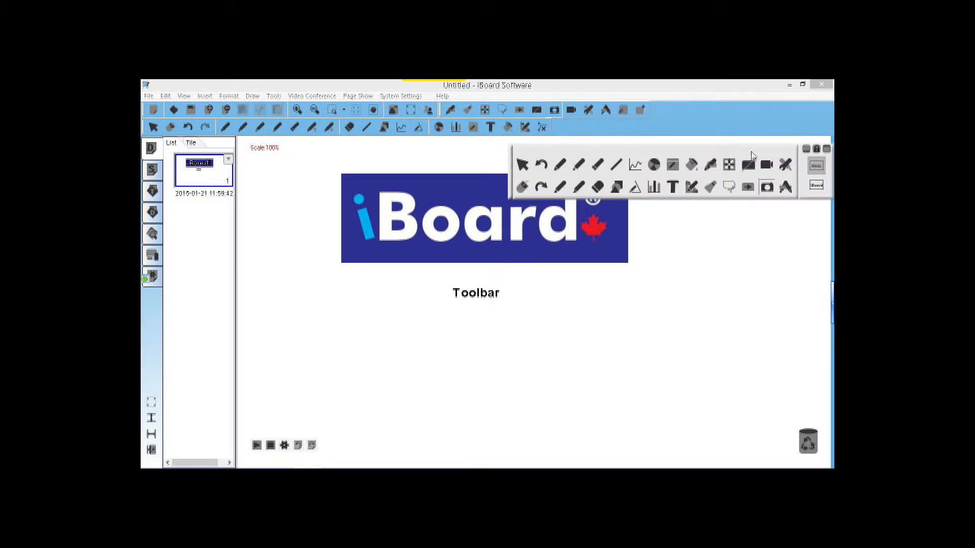
pyautogui.click(827, 151)
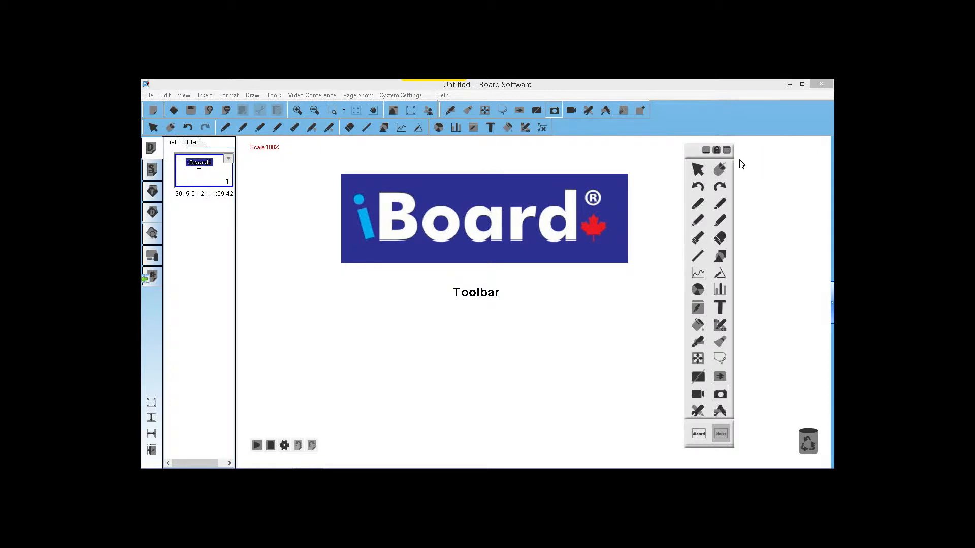
pyautogui.moveTo(691, 158); pyautogui.dragTo(662, 157)
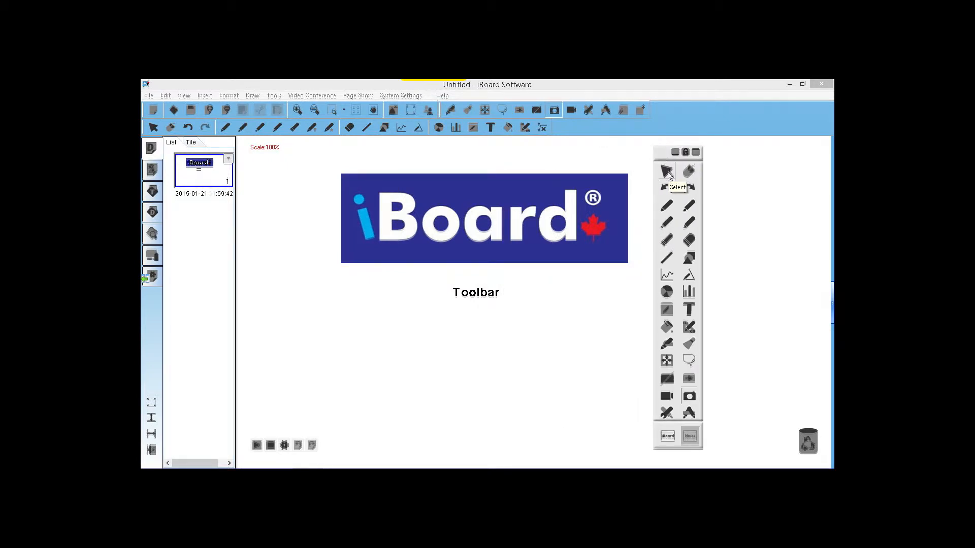
# Select the iBoard logo, move it slightly, shrink it to under half its width, and undo the changes.
pyautogui.click(667, 172)
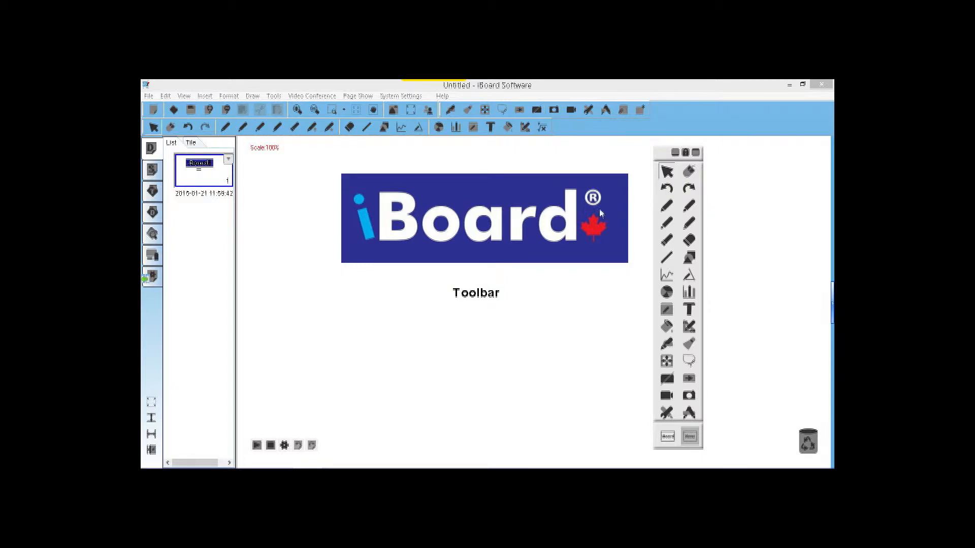
pyautogui.click(580, 222)
pyautogui.click(554, 214)
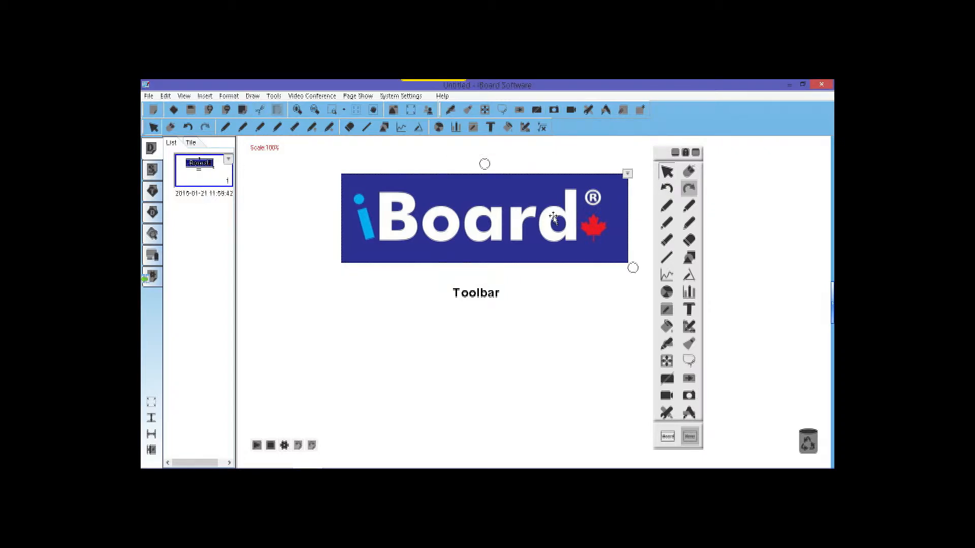
pyautogui.moveTo(559, 215)
pyautogui.mouseDown()
pyautogui.moveTo(489, 223)
pyautogui.moveTo(545, 211)
pyautogui.mouseUp()
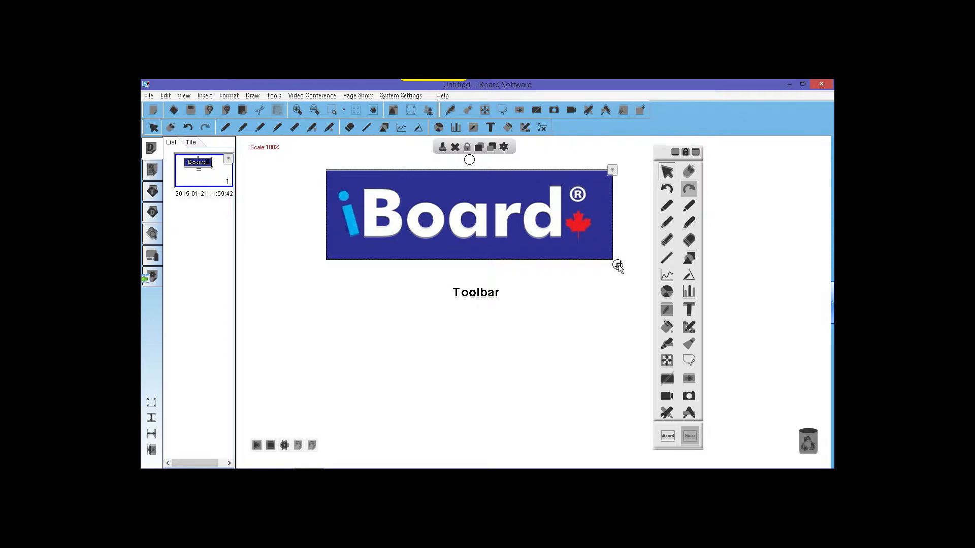
pyautogui.moveTo(618, 265); pyautogui.dragTo(456, 234)
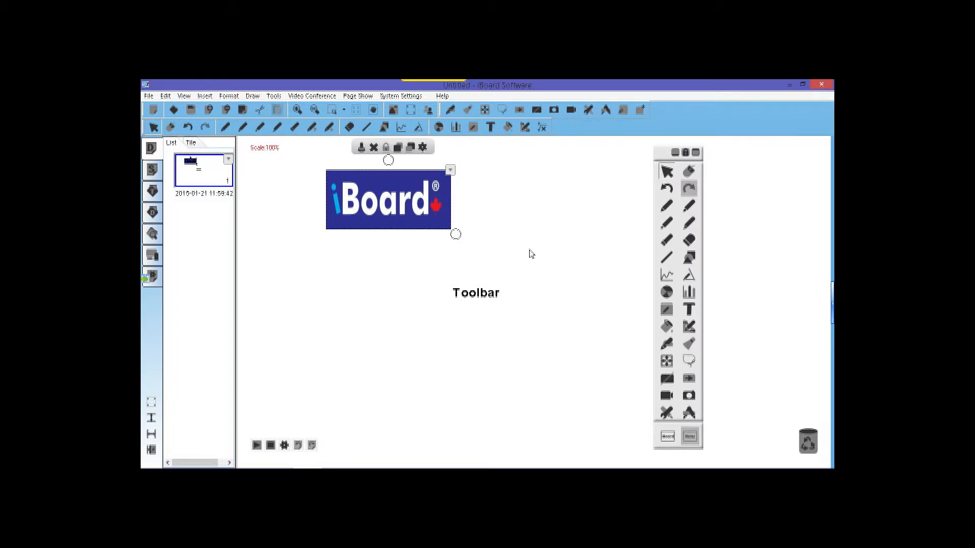
pyautogui.click(668, 191)
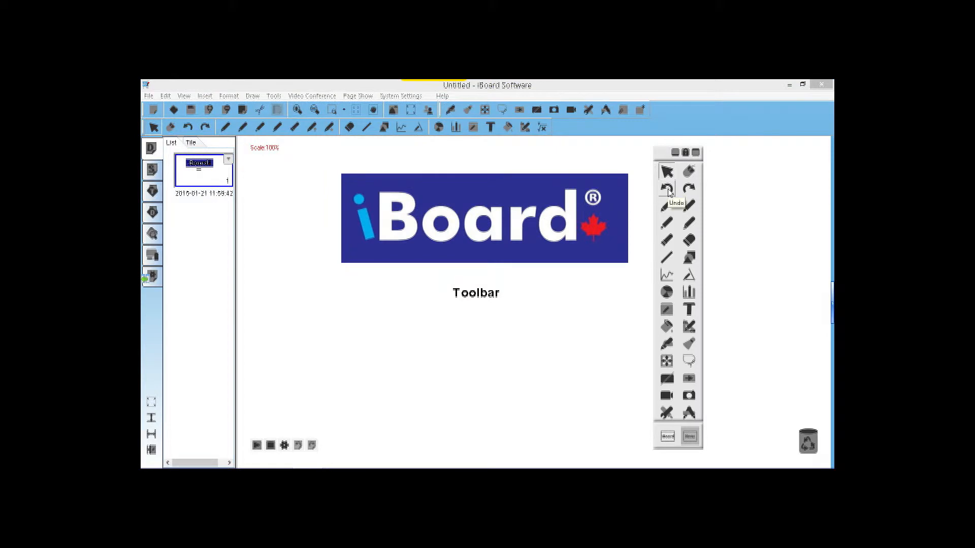
# Move the iBoard logo below the Toolbar text, then undo, redo and undo the move.
pyautogui.click(544, 214)
pyautogui.moveTo(544, 214); pyautogui.dragTo(509, 363)
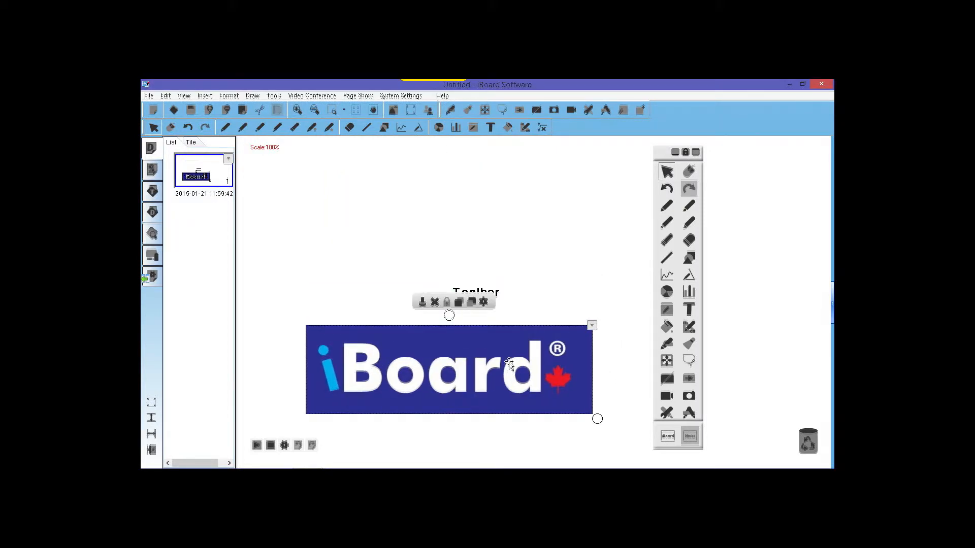
pyautogui.click(670, 191)
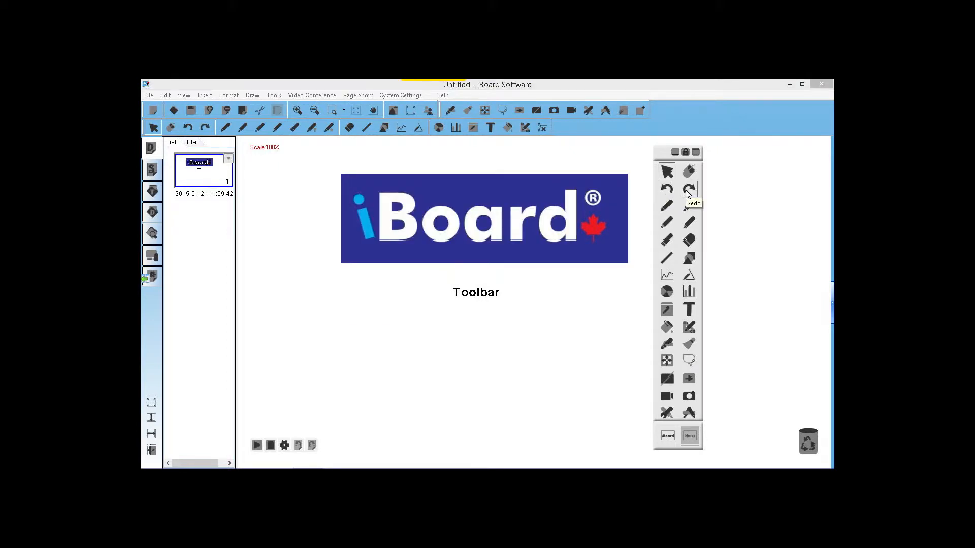
pyautogui.click(688, 190)
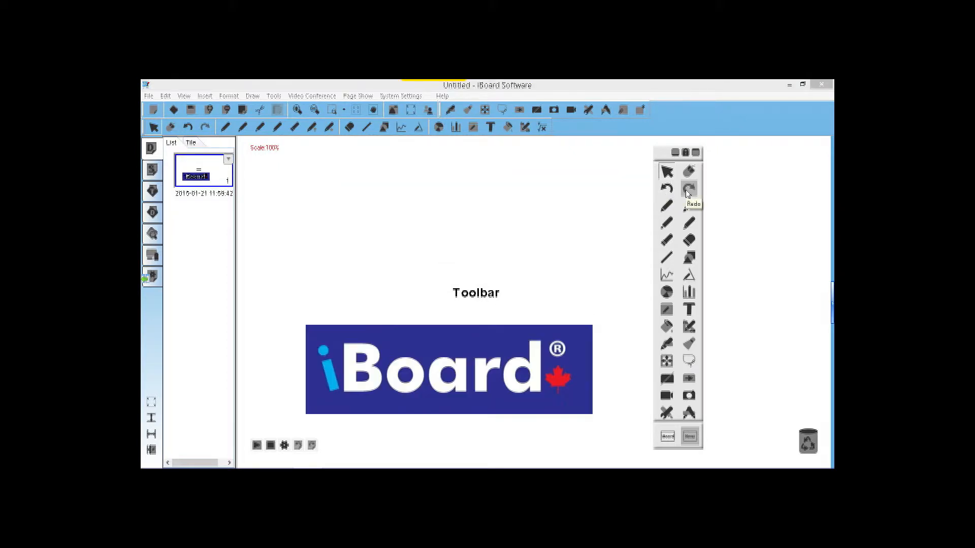
pyautogui.click(666, 190)
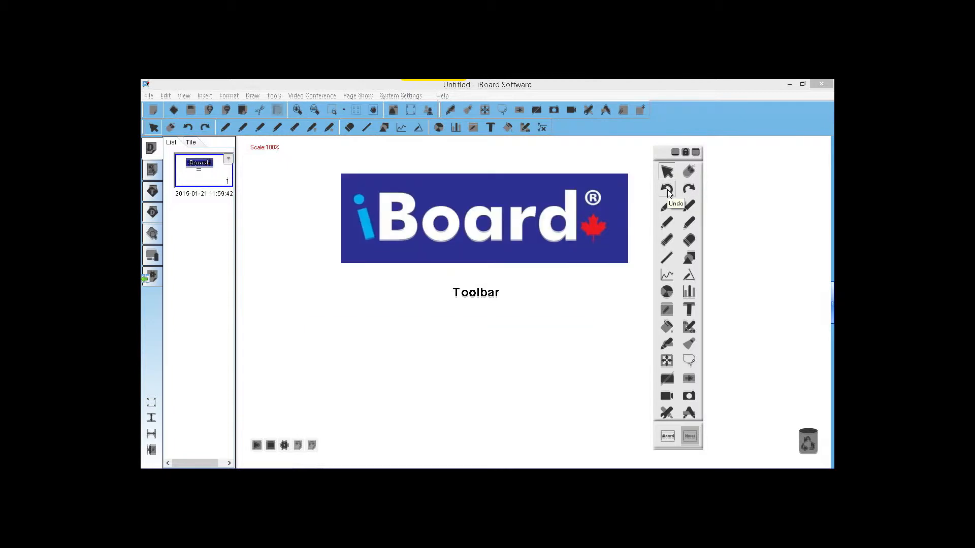
# Draw a black freehand Pencil line below the Toolbar text and a green one beside it.
pyautogui.click(666, 207)
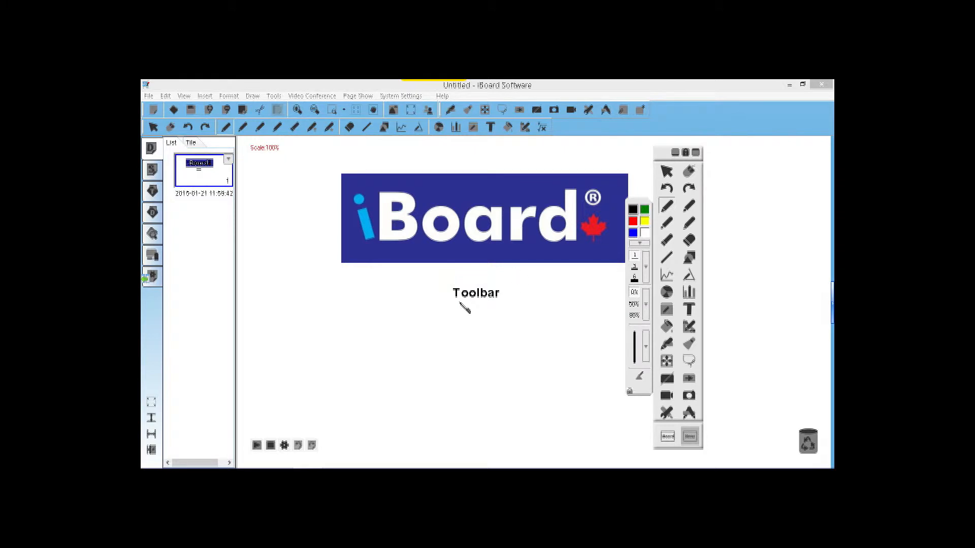
pyautogui.moveTo(361, 301)
pyautogui.mouseDown()
pyautogui.moveTo(509, 337)
pyautogui.moveTo(392, 324)
pyautogui.moveTo(461, 320)
pyautogui.mouseUp()
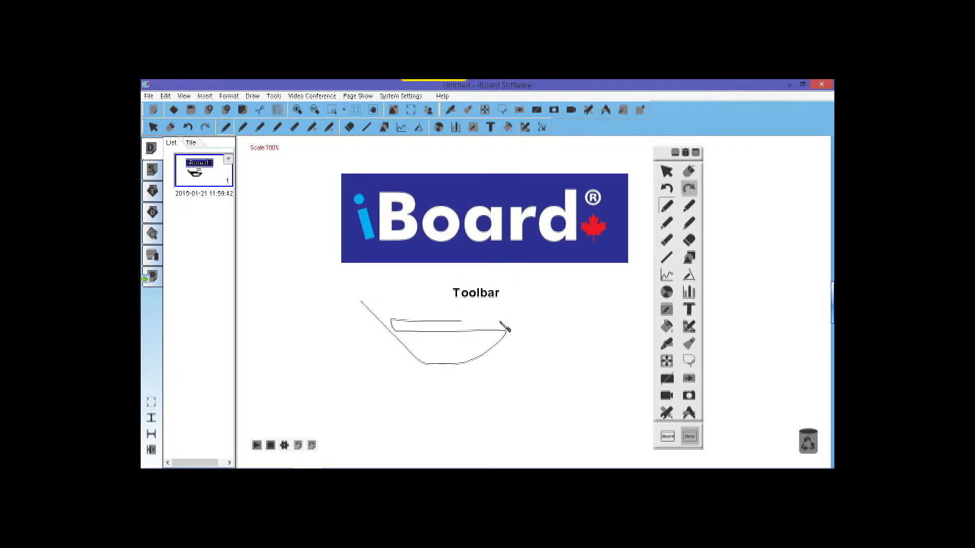
pyautogui.click(669, 206)
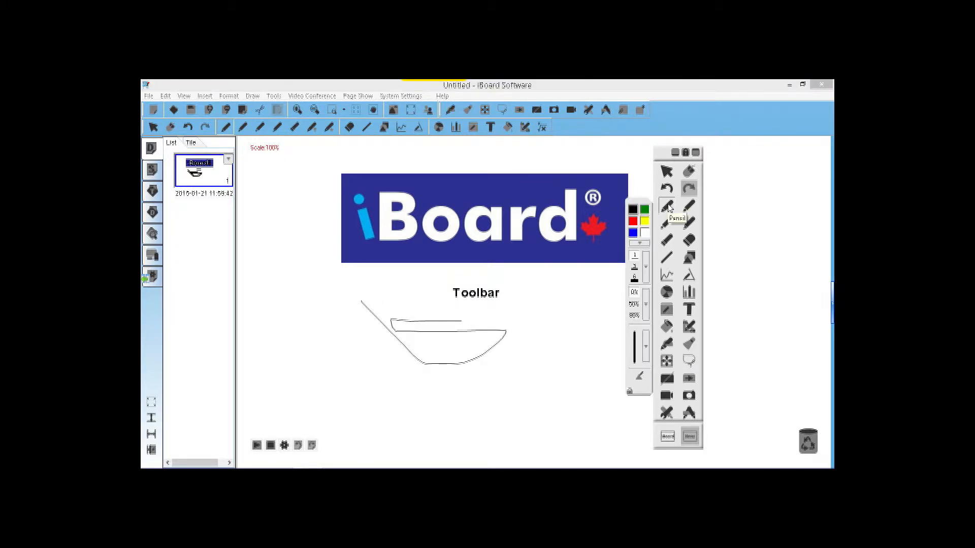
pyautogui.click(646, 210)
pyautogui.moveTo(559, 284)
pyautogui.mouseDown()
pyautogui.moveTo(578, 349)
pyautogui.moveTo(541, 328)
pyautogui.mouseUp()
# Try to define a custom Pencil color from the spectrum through More Colors and accept it.
pyautogui.click(667, 206)
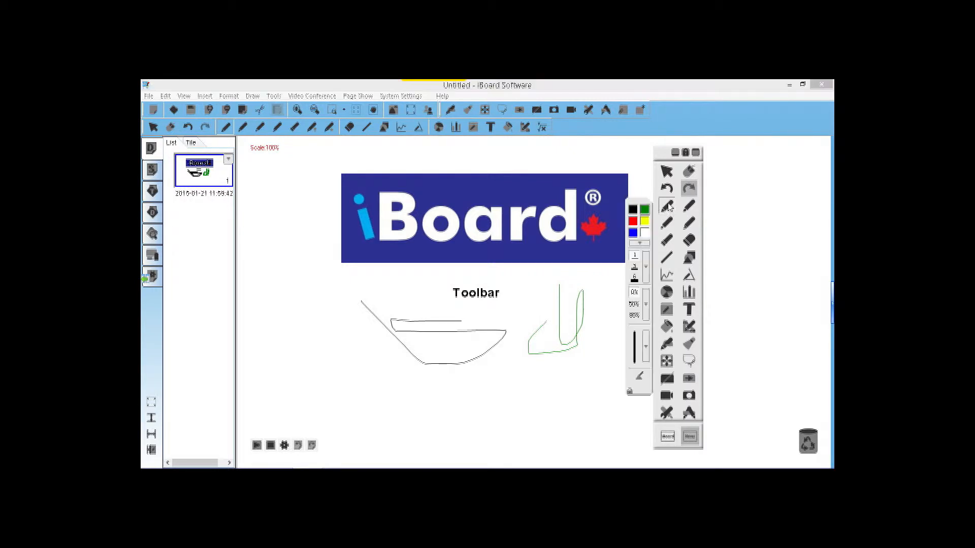
pyautogui.click(640, 244)
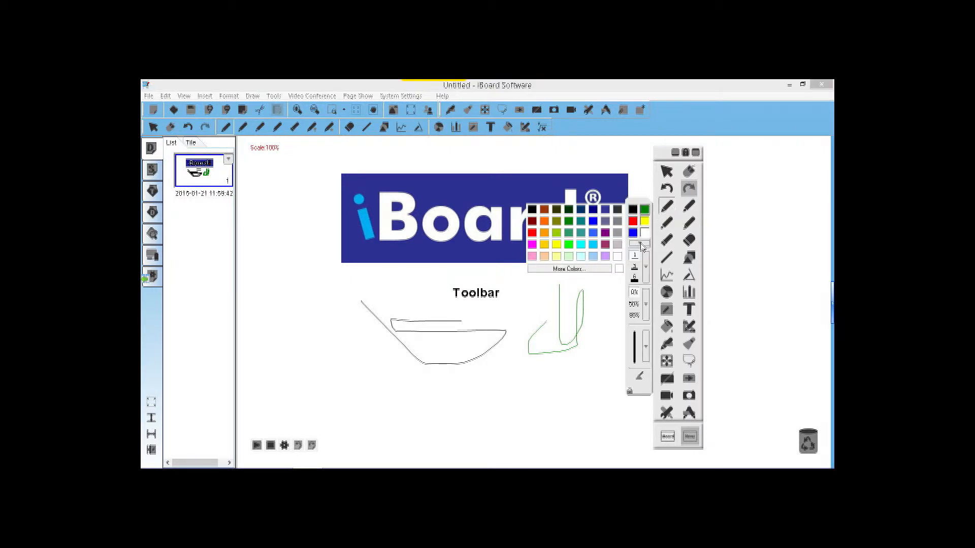
pyautogui.click(581, 273)
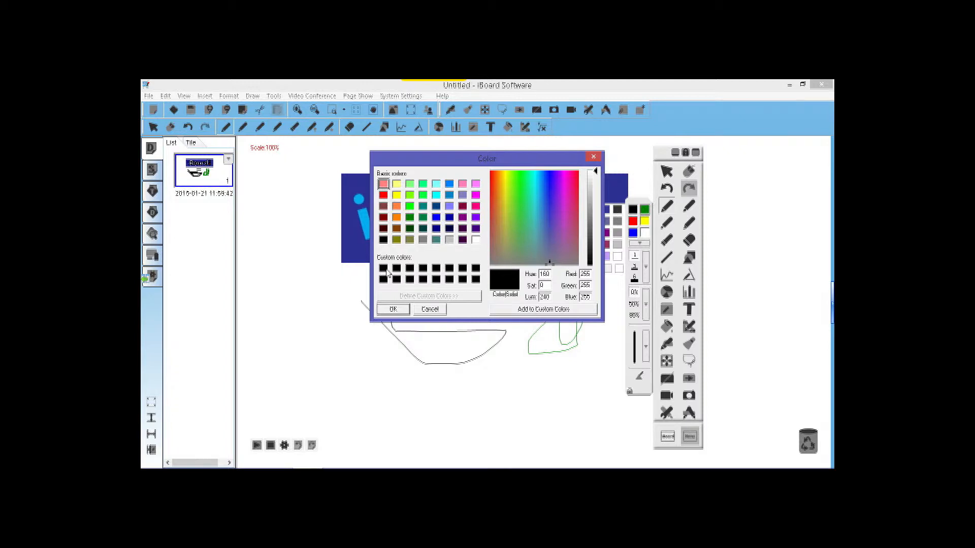
pyautogui.click(533, 208)
pyautogui.click(384, 269)
pyautogui.click(521, 235)
pyautogui.click(383, 270)
pyautogui.click(525, 238)
pyautogui.click(397, 310)
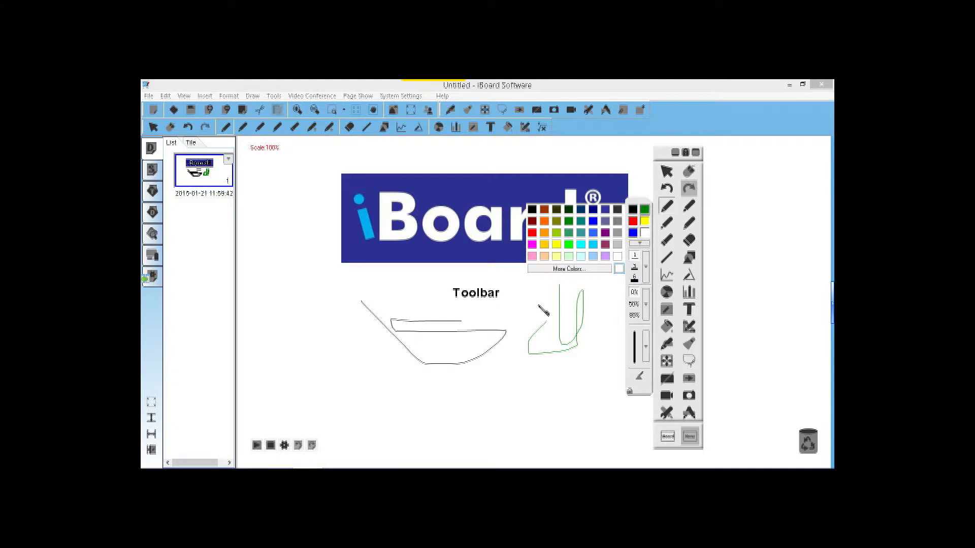
# Draw a thin cyan Pencil stroke and a wavy cyan one at width 10 across the black and green lines.
pyautogui.click(581, 244)
pyautogui.moveTo(309, 287)
pyautogui.mouseDown()
pyautogui.moveTo(350, 303)
pyautogui.moveTo(376, 336)
pyautogui.moveTo(407, 295)
pyautogui.moveTo(424, 299)
pyautogui.mouseUp()
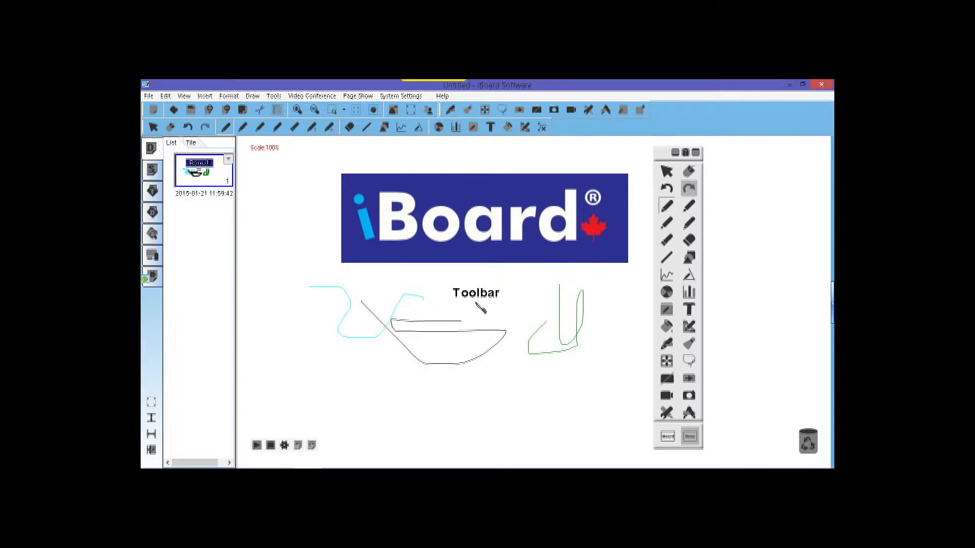
pyautogui.click(666, 206)
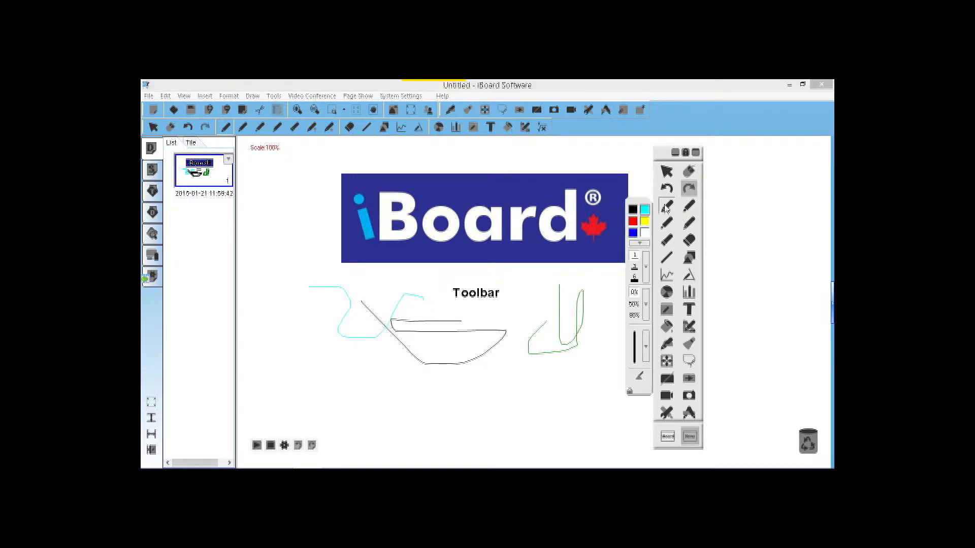
pyautogui.click(646, 267)
pyautogui.click(650, 396)
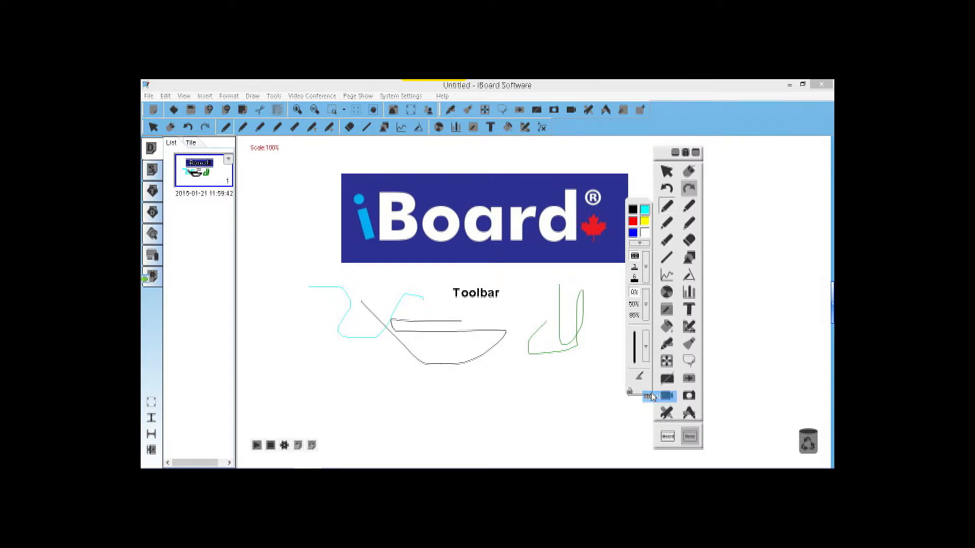
pyautogui.moveTo(294, 283)
pyautogui.mouseDown()
pyautogui.moveTo(387, 350)
pyautogui.moveTo(457, 364)
pyautogui.moveTo(535, 318)
pyautogui.moveTo(548, 370)
pyautogui.mouseUp()
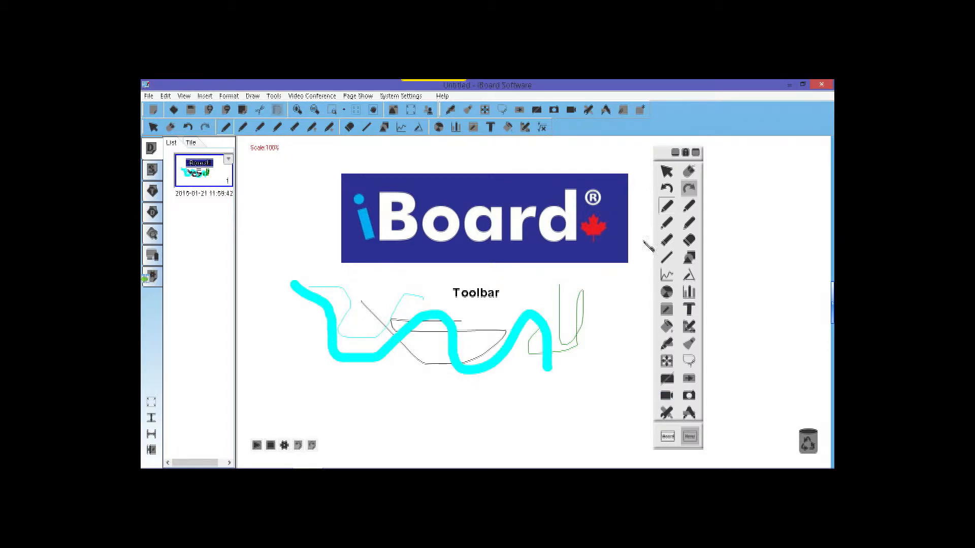
# Set the tapering pen beside the Pencil to red, draw a curvy stroke over the logo and undo that stroke.
pyautogui.click(688, 206)
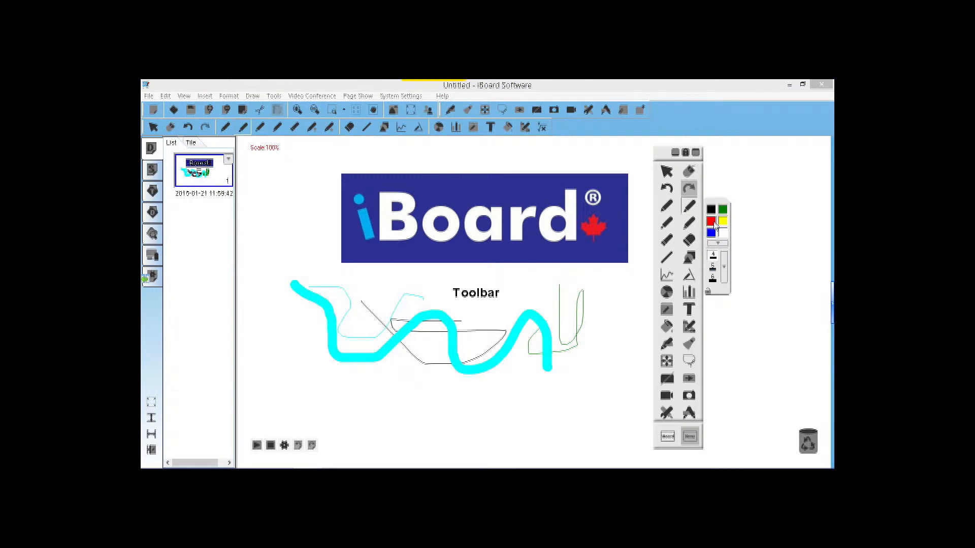
pyautogui.click(712, 222)
pyautogui.moveTo(319, 163)
pyautogui.mouseDown()
pyautogui.moveTo(418, 203)
pyautogui.moveTo(477, 169)
pyautogui.moveTo(446, 241)
pyautogui.moveTo(523, 200)
pyautogui.moveTo(555, 258)
pyautogui.mouseUp()
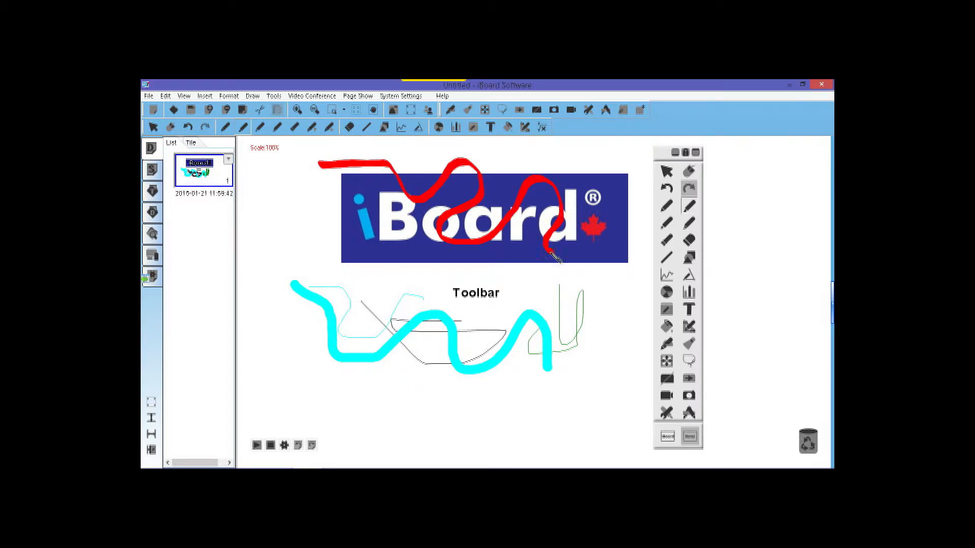
pyautogui.click(667, 189)
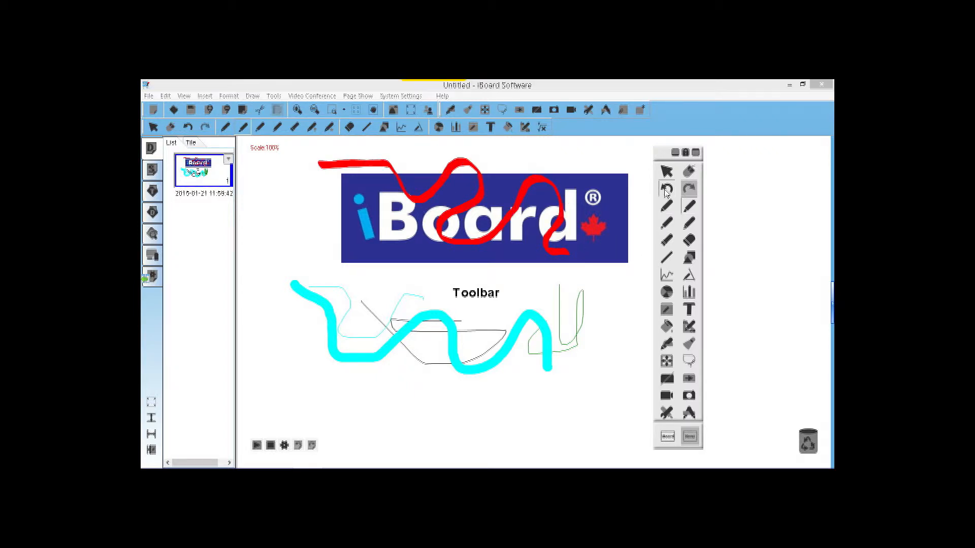
# Draw a red tapering pen stroke at width 9 in the blank area on the far side of the floating toolbar.
pyautogui.click(691, 207)
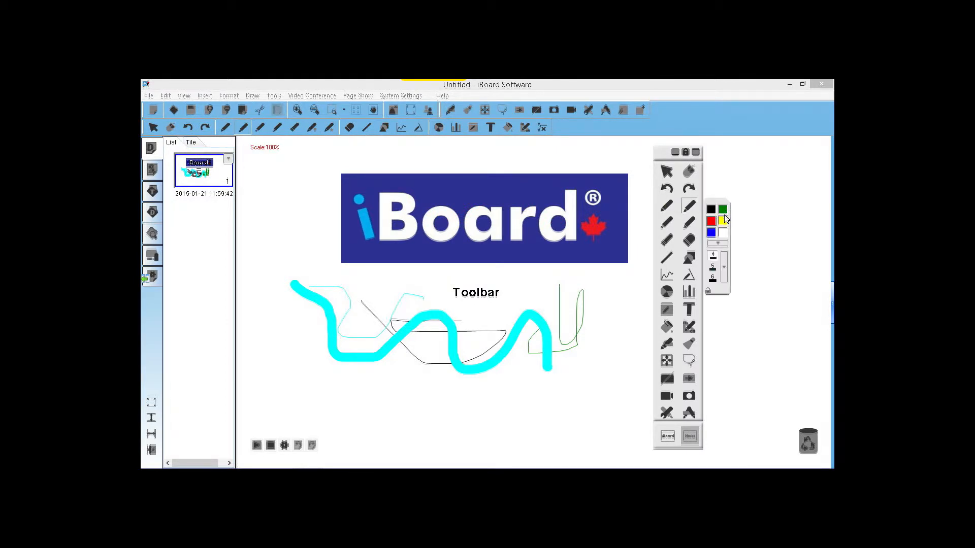
pyautogui.click(725, 267)
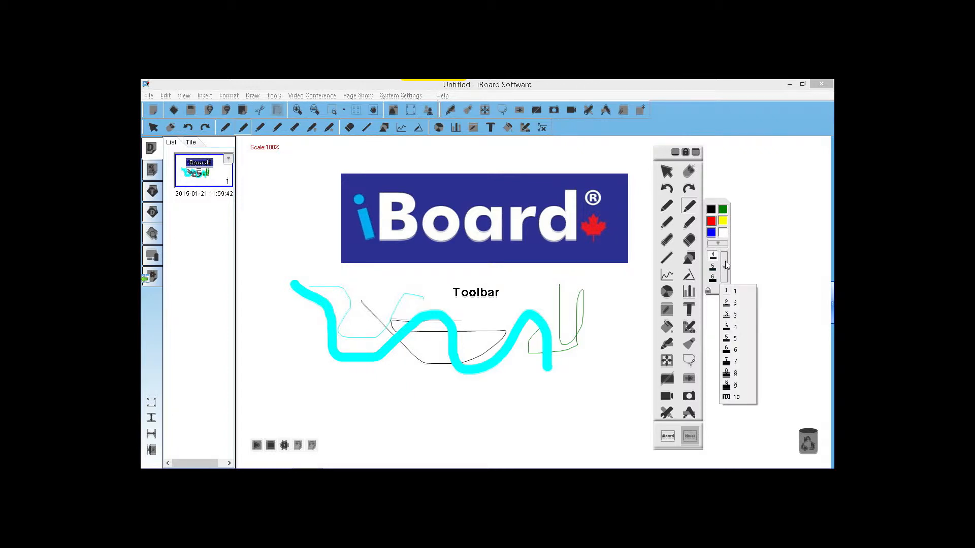
pyautogui.click(731, 385)
pyautogui.moveTo(756, 278)
pyautogui.mouseDown()
pyautogui.moveTo(786, 307)
pyautogui.moveTo(771, 399)
pyautogui.mouseUp()
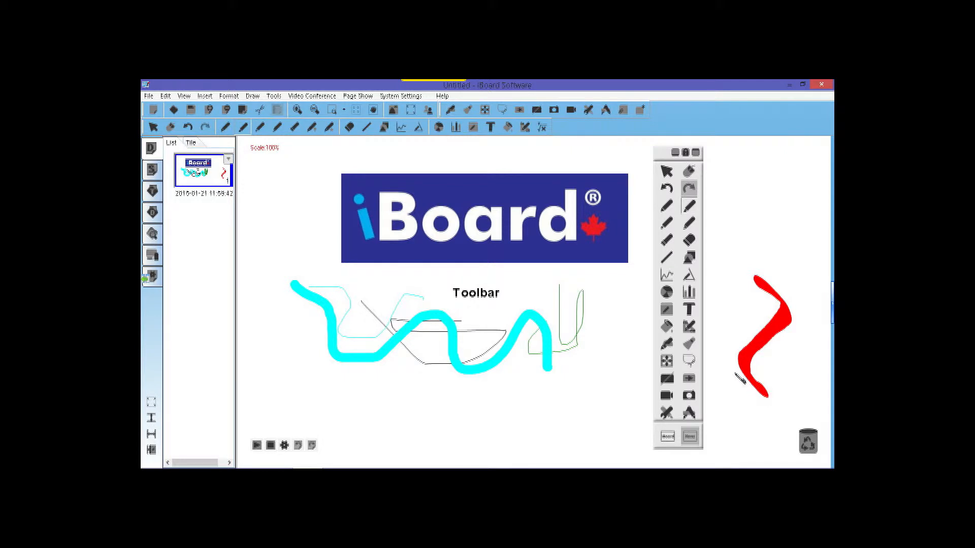
# Draw a short thick cyan Pencil stroke across the Toolbar text.
pyautogui.click(668, 208)
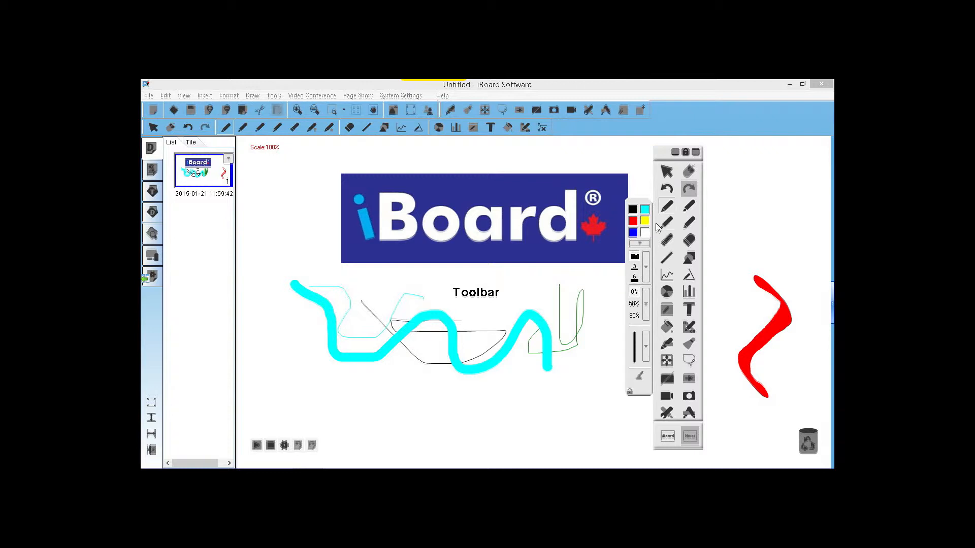
pyautogui.moveTo(448, 298); pyautogui.dragTo(505, 300)
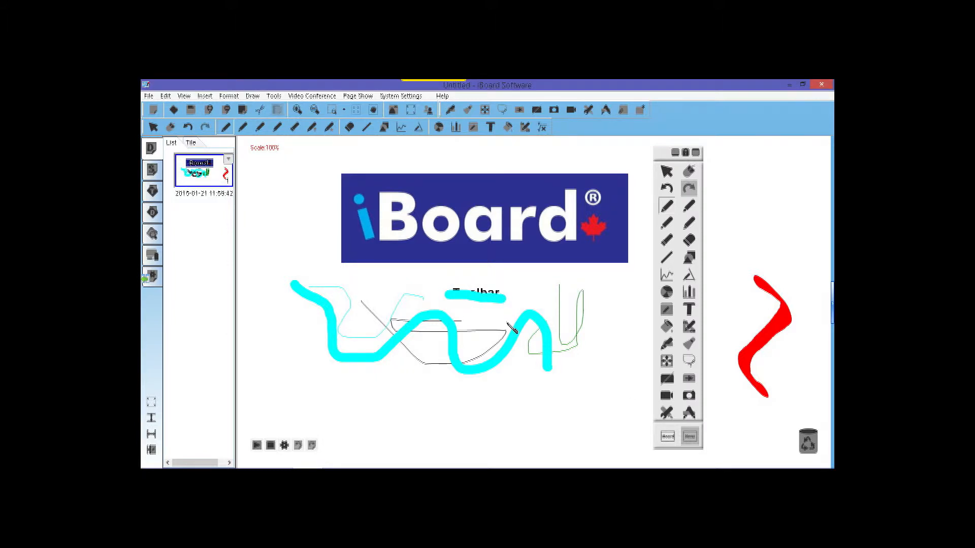
# Undo the last cyan stroke and, at 50% Pencil transparency, draw one across the Toolbar text and a vertical one through the logo.
pyautogui.click(667, 188)
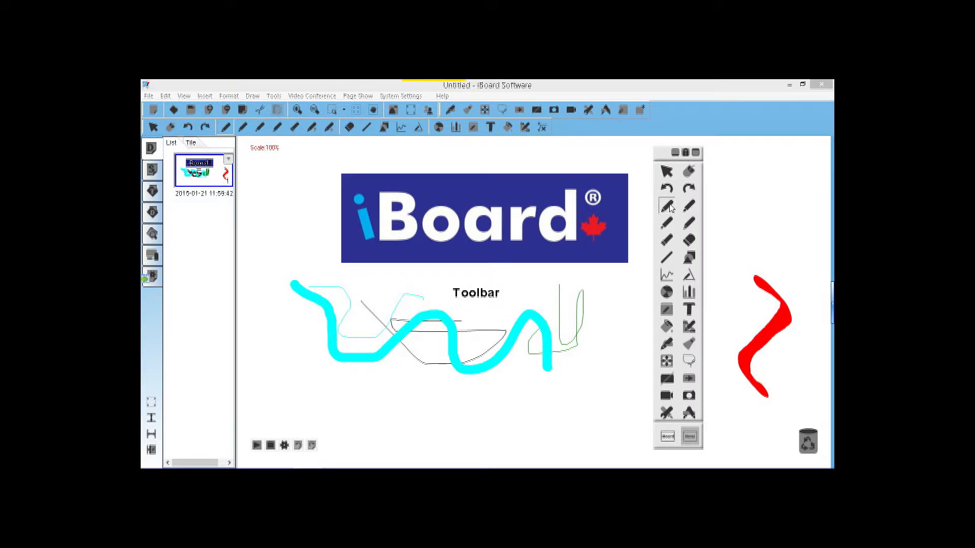
pyautogui.click(667, 207)
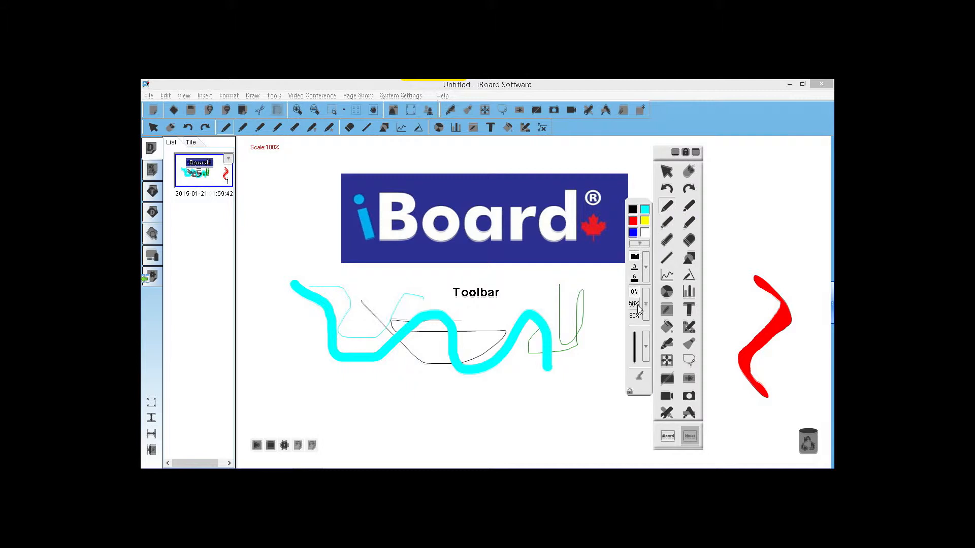
pyautogui.moveTo(451, 293); pyautogui.dragTo(505, 295)
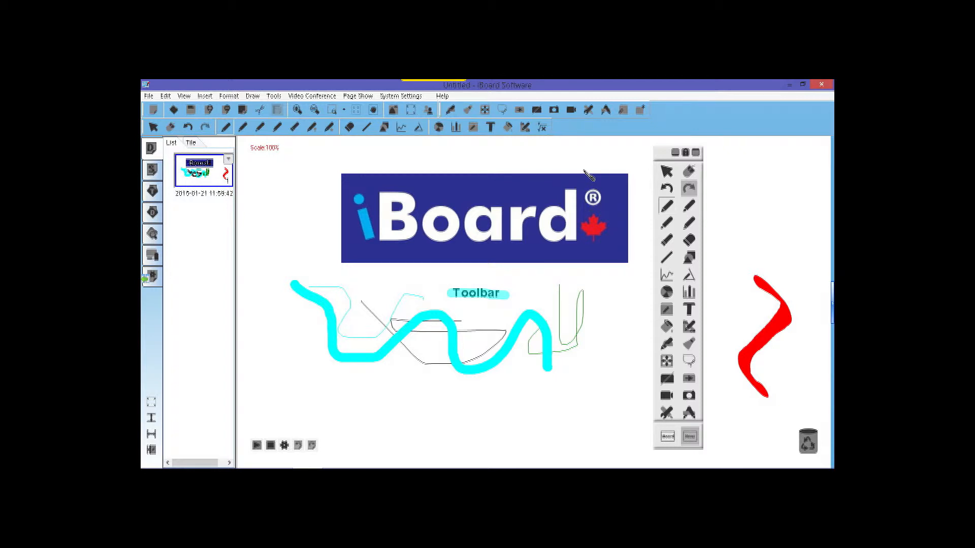
pyautogui.moveTo(579, 164); pyautogui.dragTo(583, 275)
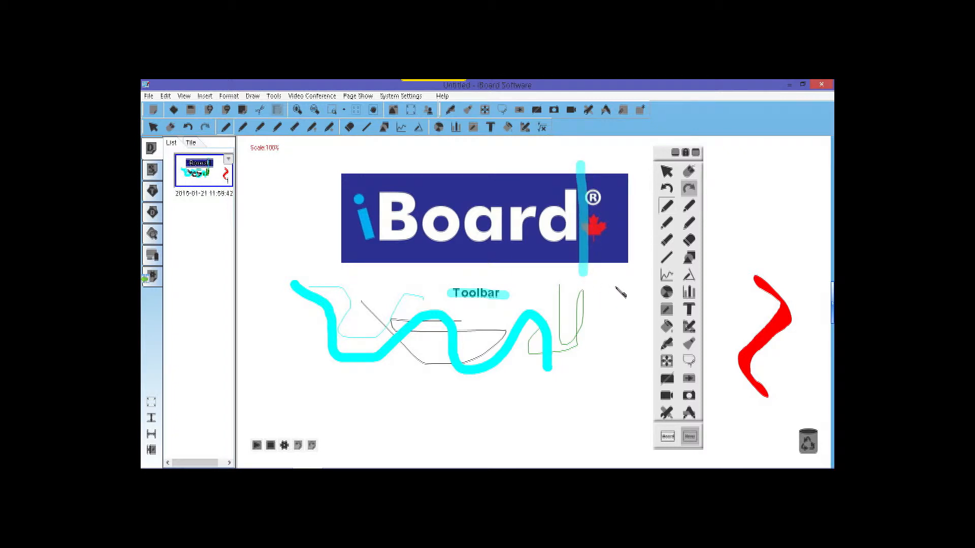
# Set the Pencil transparency to 80% and draw a vertical cyan stroke through the letter d of the logo.
pyautogui.click(670, 220)
pyautogui.click(634, 315)
pyautogui.moveTo(555, 165); pyautogui.dragTo(558, 278)
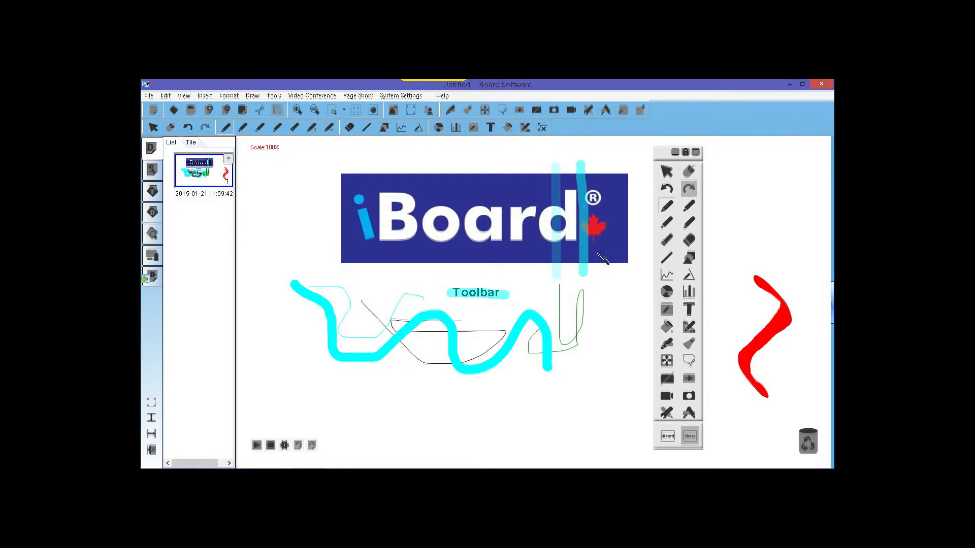
# Draw a wavy red stroke with the tapering pen directly above the existing red stroke beyond the floating toolbar.
pyautogui.click(689, 207)
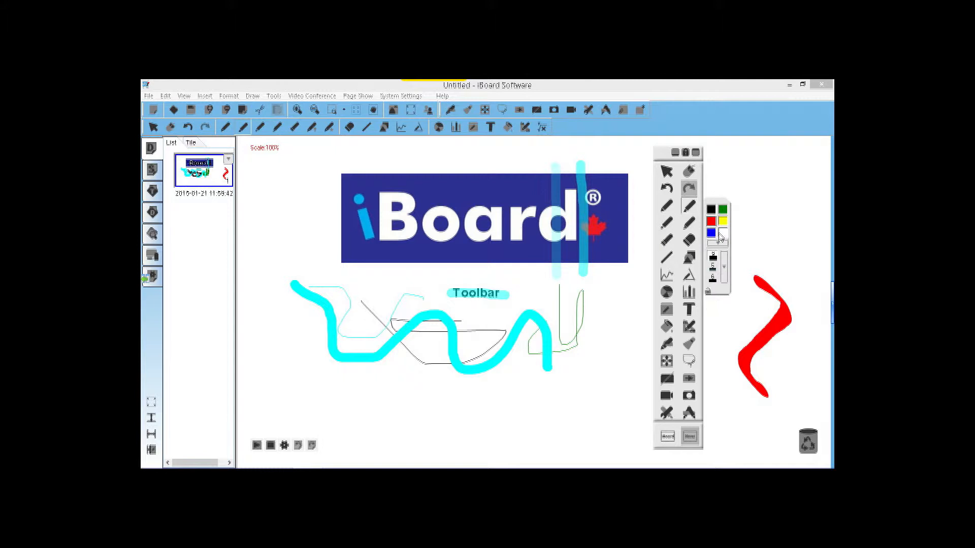
pyautogui.click(760, 180)
pyautogui.moveTo(743, 184)
pyautogui.mouseDown()
pyautogui.moveTo(782, 226)
pyautogui.moveTo(769, 287)
pyautogui.mouseUp()
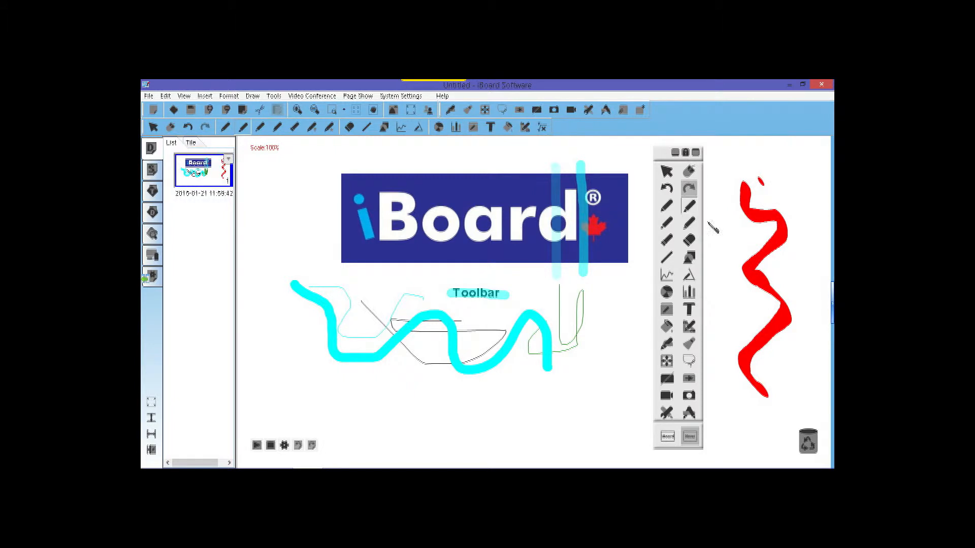
# Draw a curvy black stroke across the iBoard logo with the pen two places below the tapering pen options.
pyautogui.click(670, 225)
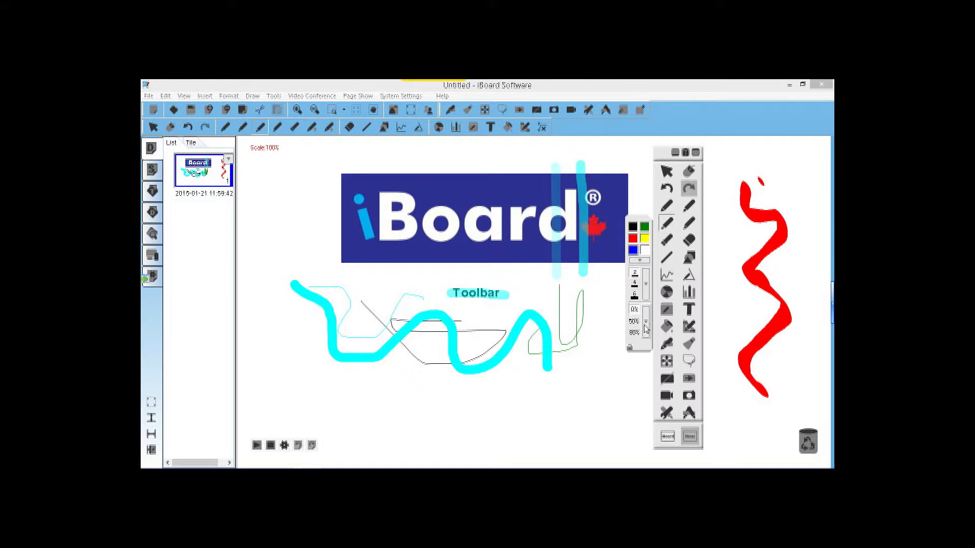
pyautogui.click(691, 224)
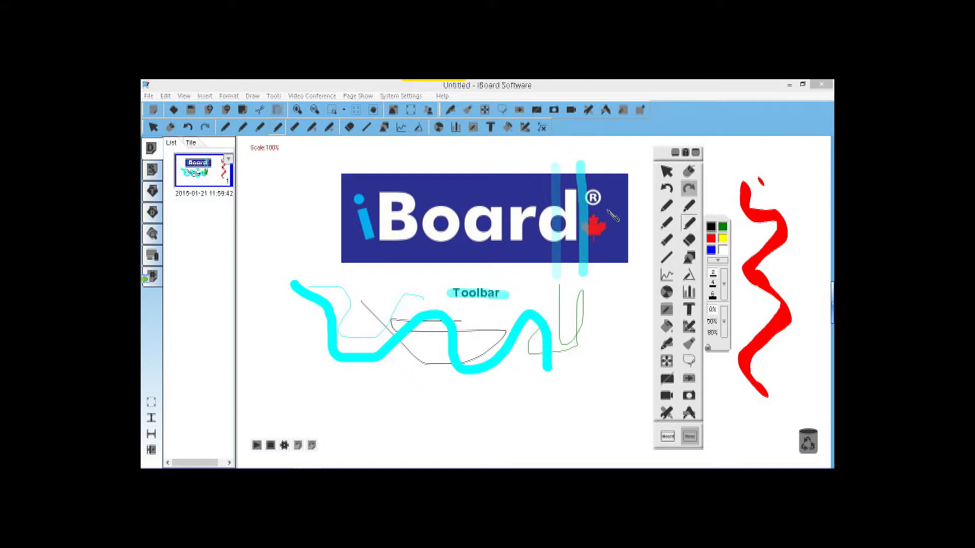
pyautogui.moveTo(310, 159)
pyautogui.mouseDown()
pyautogui.moveTo(365, 175)
pyautogui.moveTo(398, 276)
pyautogui.moveTo(493, 248)
pyautogui.moveTo(533, 272)
pyautogui.mouseUp()
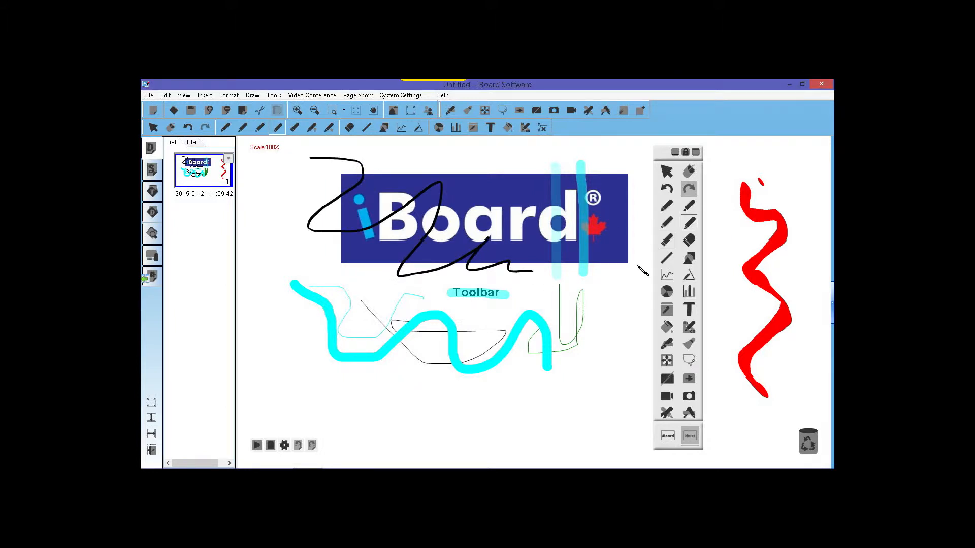
# Erase the middle part of the upper red stroke with a large round eraser.
pyautogui.click(690, 242)
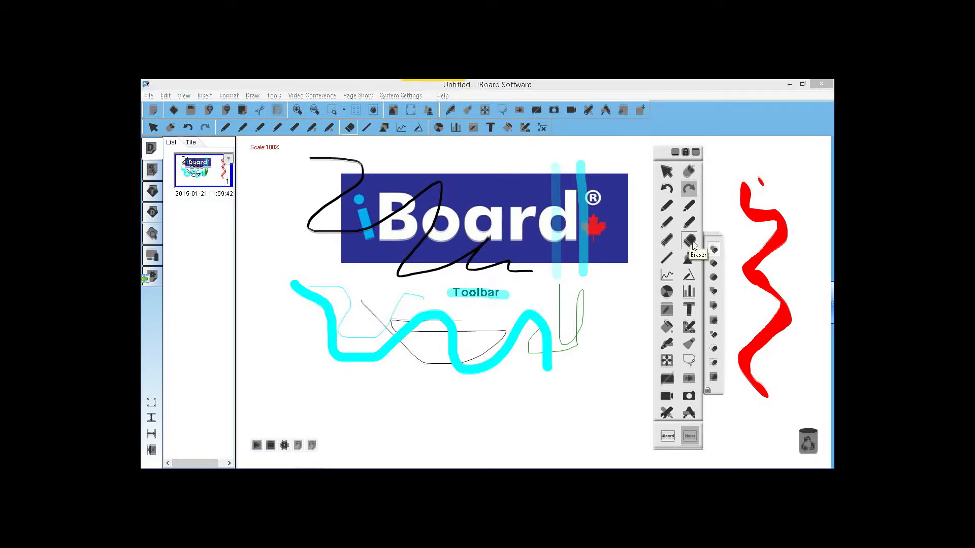
pyautogui.click(715, 278)
pyautogui.moveTo(739, 216)
pyautogui.mouseDown()
pyautogui.moveTo(776, 230)
pyautogui.moveTo(772, 246)
pyautogui.moveTo(724, 251)
pyautogui.mouseUp()
# Erase small bits of the remaining red strokes with a smaller eraser, cutting a narrow gap between them.
pyautogui.click(691, 241)
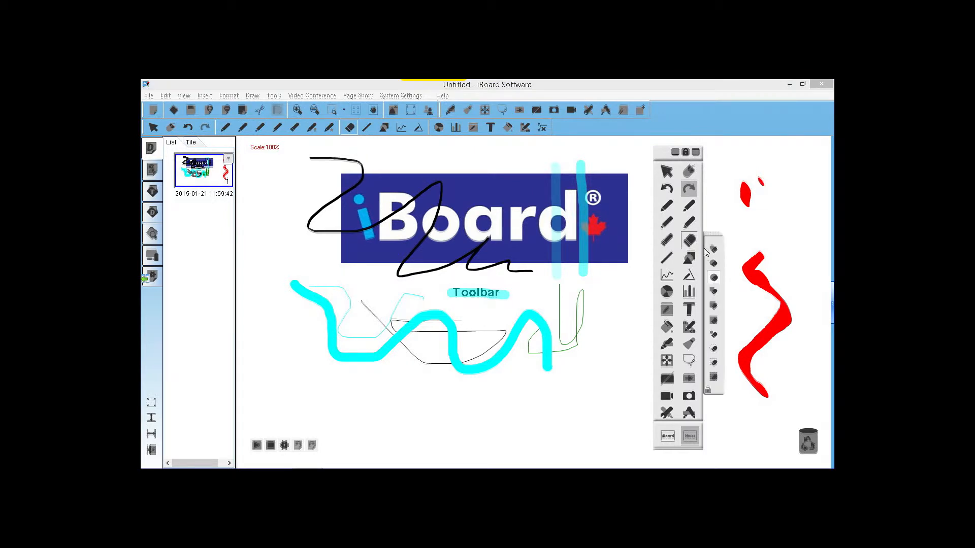
pyautogui.click(748, 194)
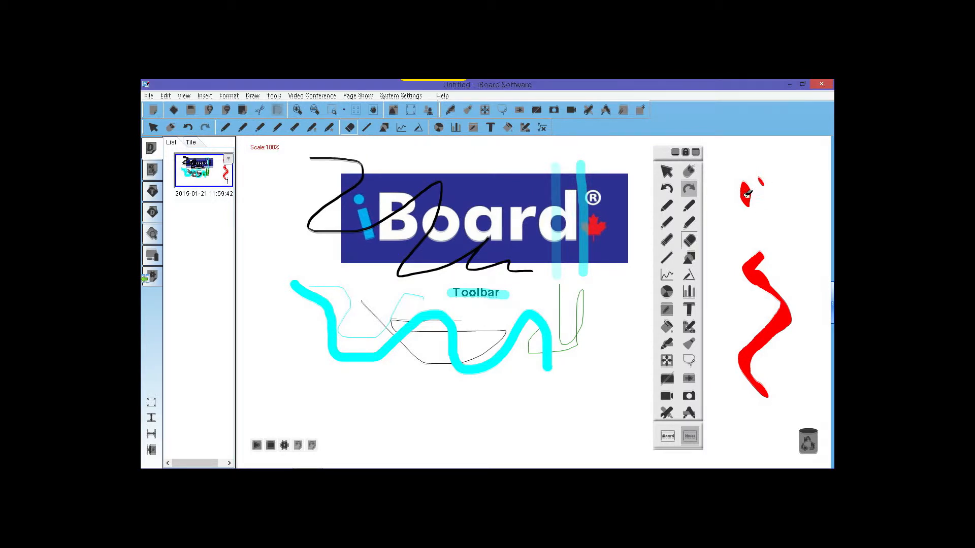
pyautogui.moveTo(750, 191); pyautogui.dragTo(767, 213)
pyautogui.moveTo(755, 281); pyautogui.dragTo(769, 284)
pyautogui.click(692, 243)
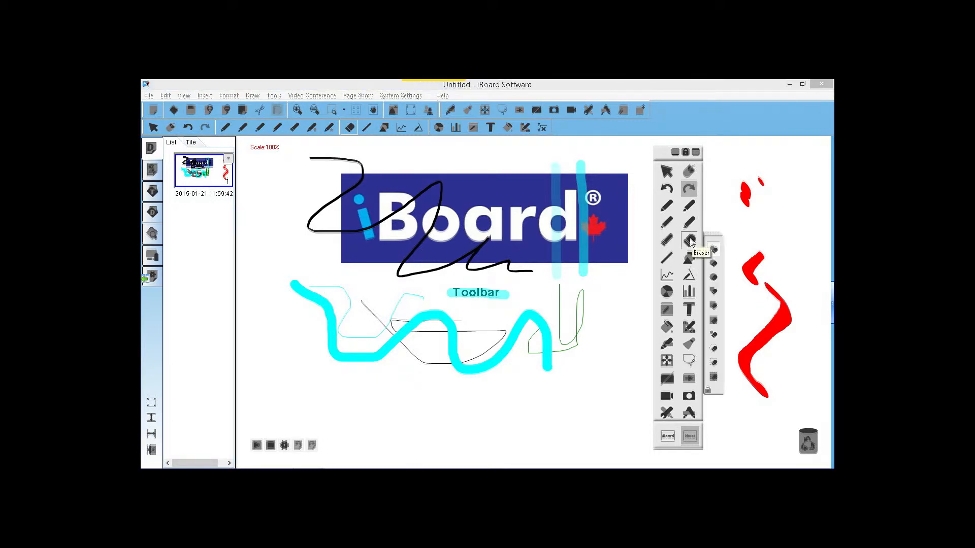
# Draw a thin pink-and-yellow multicolour pen stroke and a long wavy one at width 10 over the cyan strokes.
pyautogui.click(666, 241)
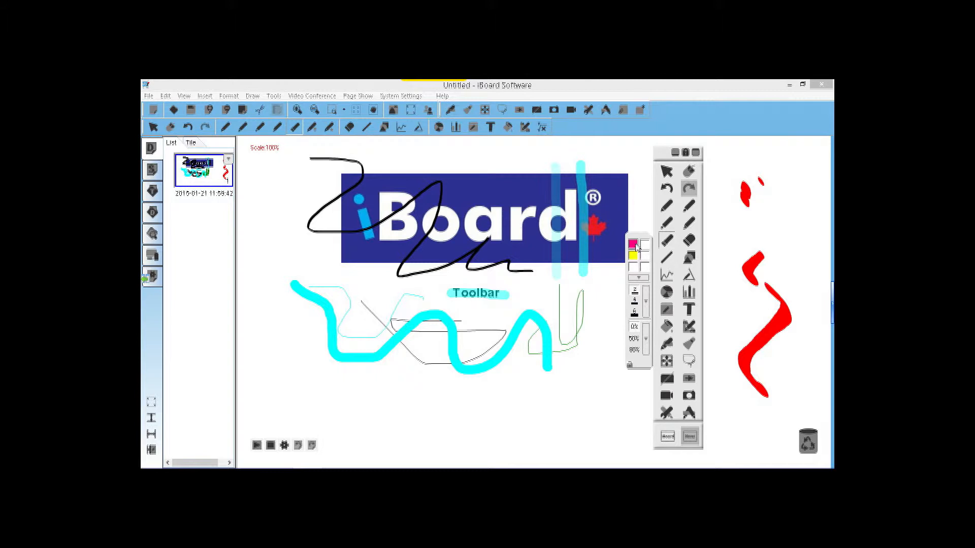
pyautogui.moveTo(303, 266)
pyautogui.mouseDown()
pyautogui.moveTo(320, 274)
pyautogui.moveTo(297, 322)
pyautogui.moveTo(375, 346)
pyautogui.mouseUp()
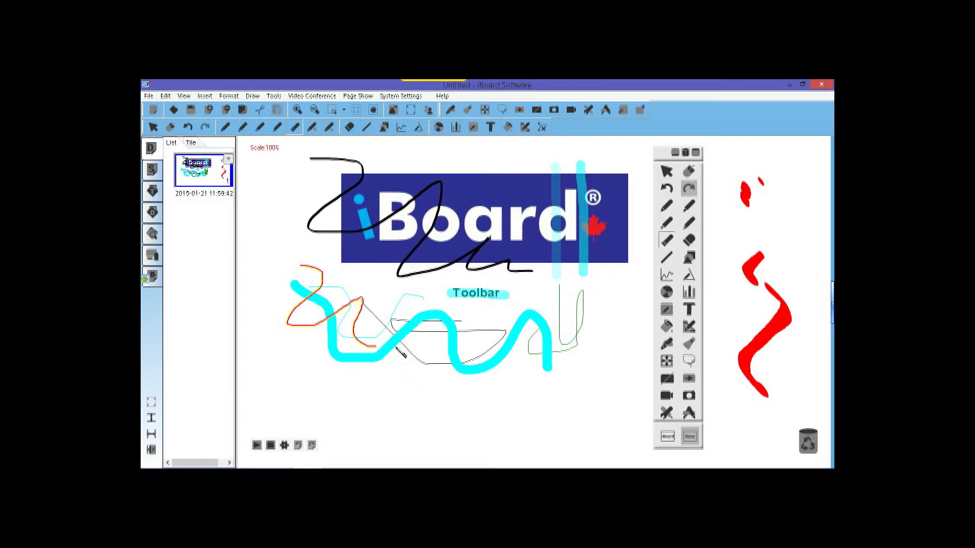
pyautogui.click(669, 243)
pyautogui.click(646, 302)
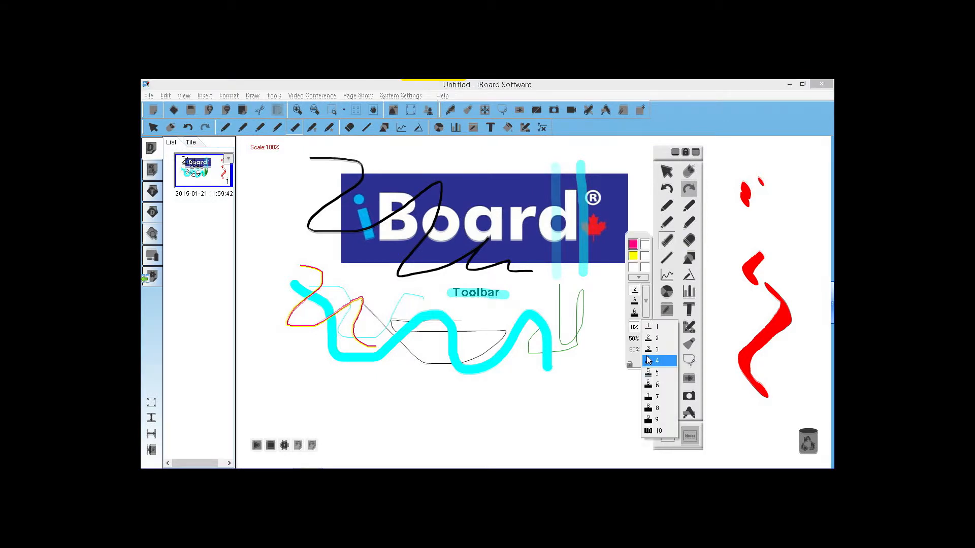
pyautogui.click(652, 431)
pyautogui.moveTo(285, 283)
pyautogui.mouseDown()
pyautogui.moveTo(437, 328)
pyautogui.moveTo(602, 323)
pyautogui.moveTo(602, 308)
pyautogui.mouseUp()
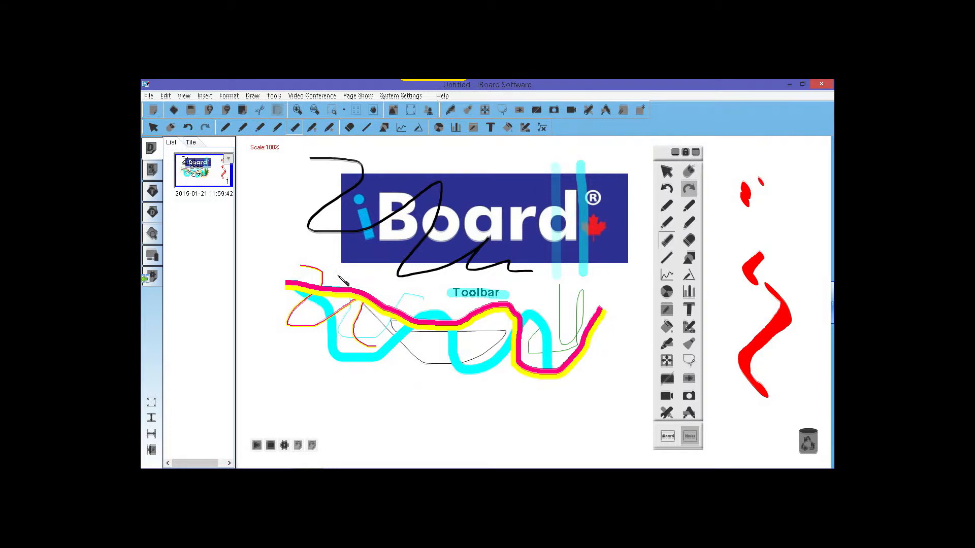
# Add a second blank page and draw a winding pink-and-yellow multicolour stroke on it.
pyautogui.click(208, 111)
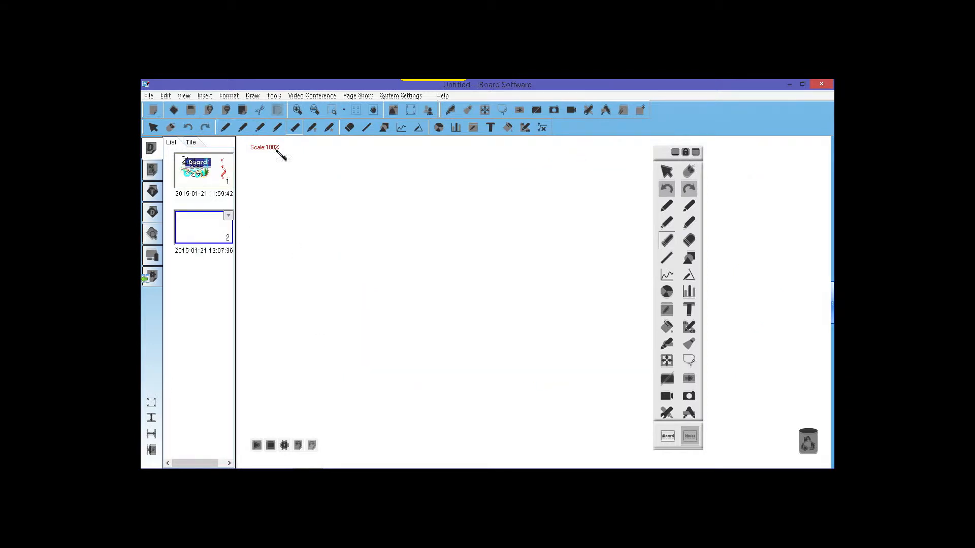
pyautogui.moveTo(313, 202)
pyautogui.mouseDown()
pyautogui.moveTo(543, 205)
pyautogui.moveTo(353, 252)
pyautogui.moveTo(495, 282)
pyautogui.mouseUp()
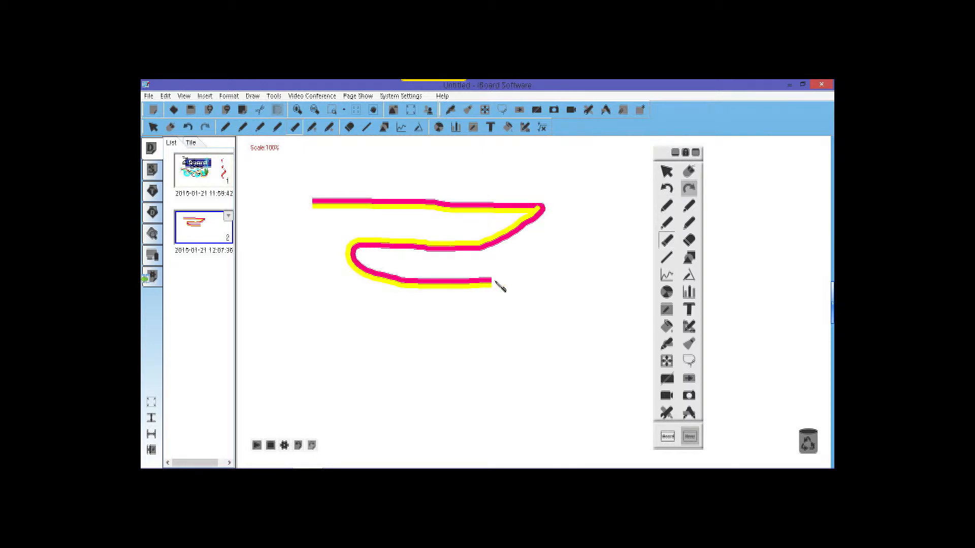
# Add teal as the multicolour pen's third colour and draw looping three-colour strokes around the existing stroke.
pyautogui.click(666, 245)
pyautogui.click(638, 272)
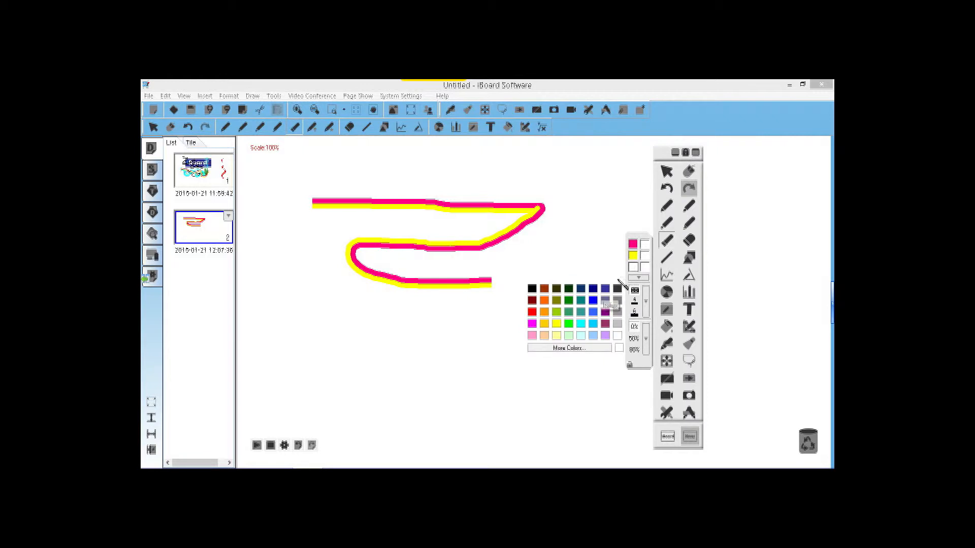
pyautogui.click(581, 303)
pyautogui.moveTo(354, 313); pyautogui.dragTo(525, 314)
pyautogui.moveTo(513, 264)
pyautogui.mouseDown()
pyautogui.moveTo(568, 294)
pyautogui.moveTo(604, 252)
pyautogui.moveTo(439, 315)
pyautogui.moveTo(602, 312)
pyautogui.moveTo(331, 327)
pyautogui.mouseUp()
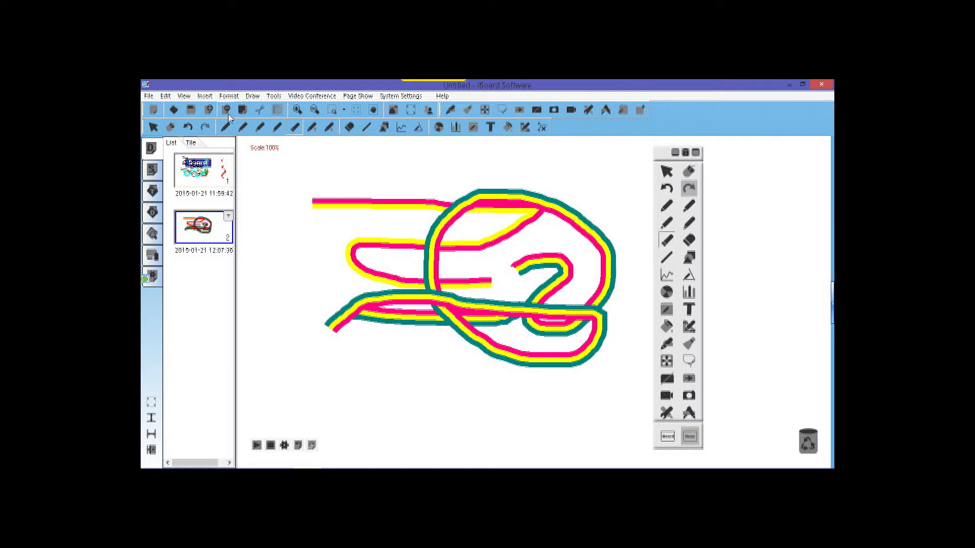
# Add a third blank page and draw three roughly horizontal thin black lines and one diagonal with the Line tool.
pyautogui.click(210, 112)
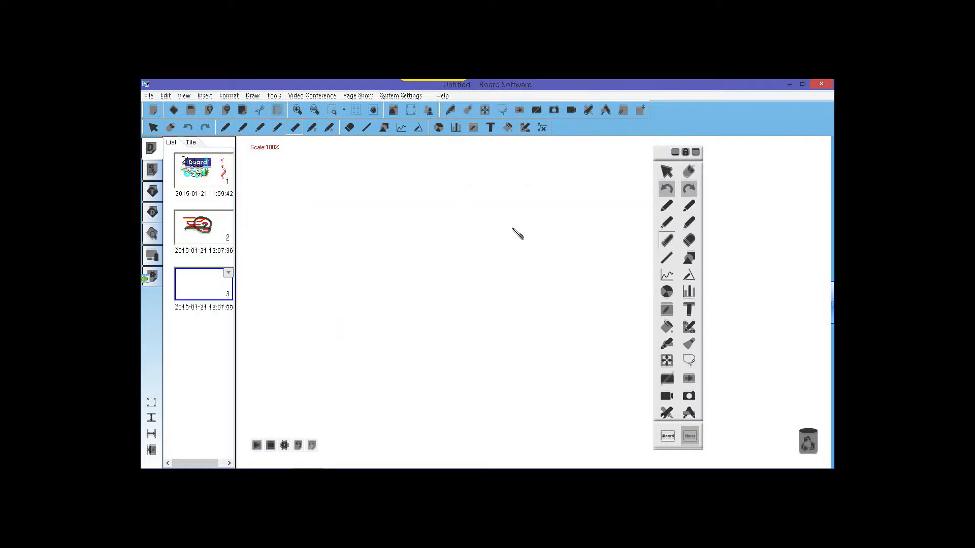
pyautogui.click(667, 258)
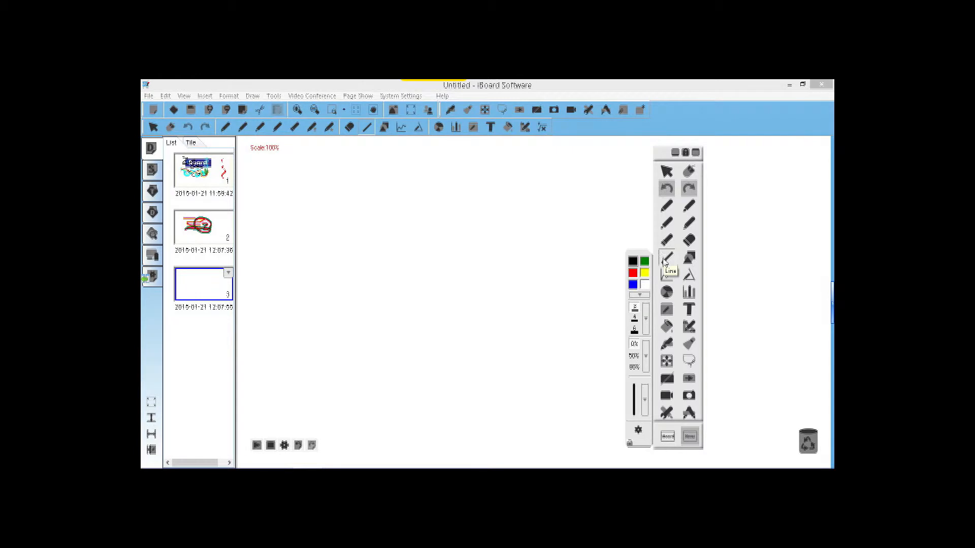
pyautogui.moveTo(330, 220); pyautogui.dragTo(576, 235)
pyautogui.click(485, 326)
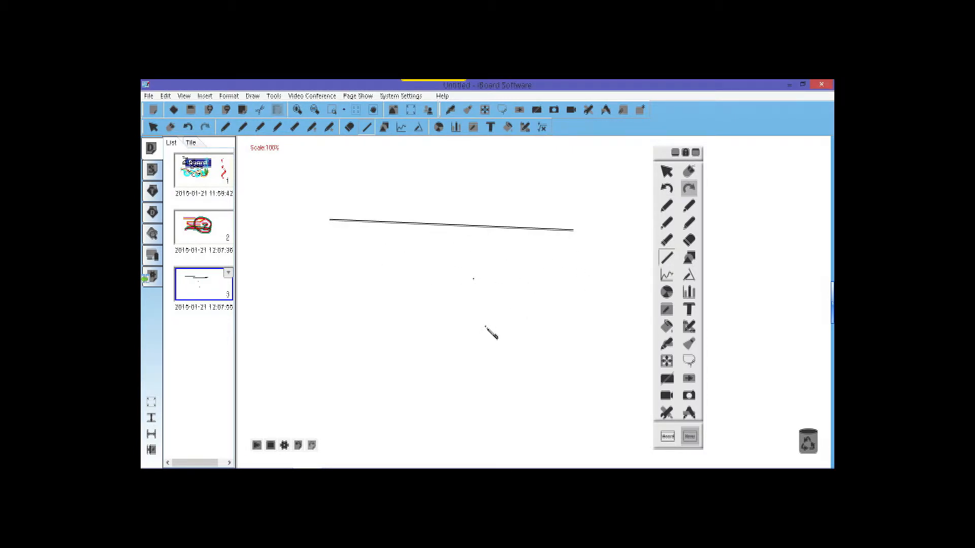
pyautogui.moveTo(513, 295); pyautogui.dragTo(598, 294)
pyautogui.moveTo(401, 263)
pyautogui.mouseDown()
pyautogui.moveTo(325, 359)
pyautogui.moveTo(398, 398)
pyautogui.moveTo(295, 263)
pyautogui.mouseUp()
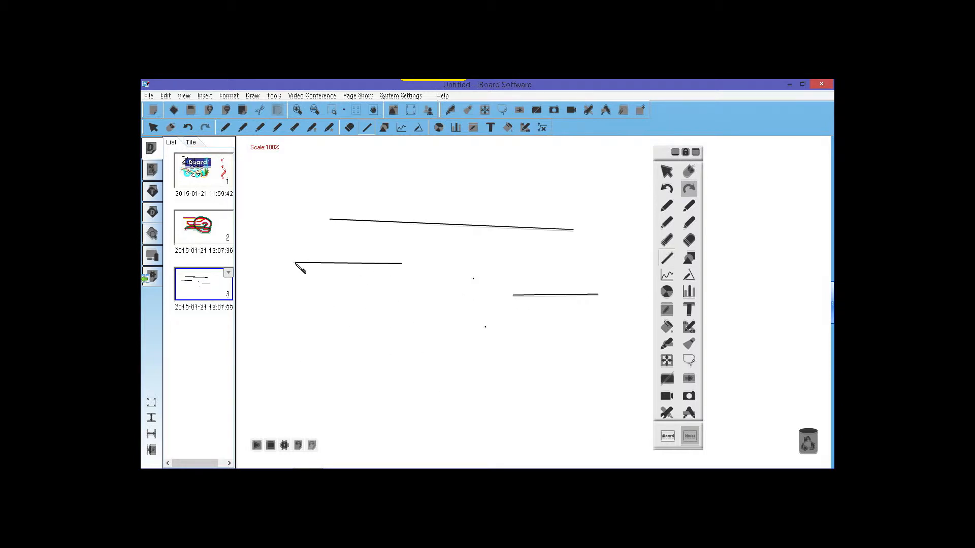
pyautogui.moveTo(424, 198); pyautogui.dragTo(510, 356)
# Set the Line width to 10 and draw a steep thick black line crossing the two leftmost thin lines.
pyautogui.click(665, 257)
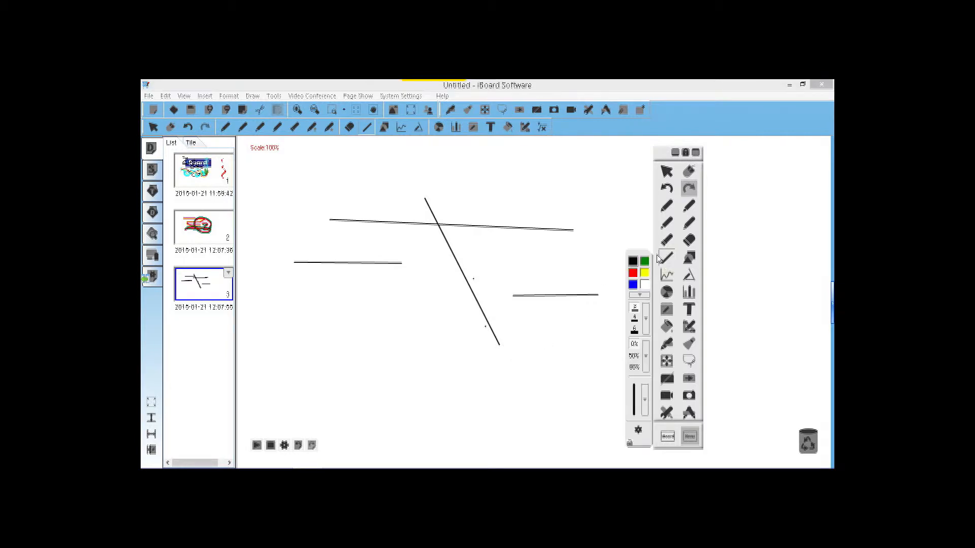
pyautogui.click(647, 319)
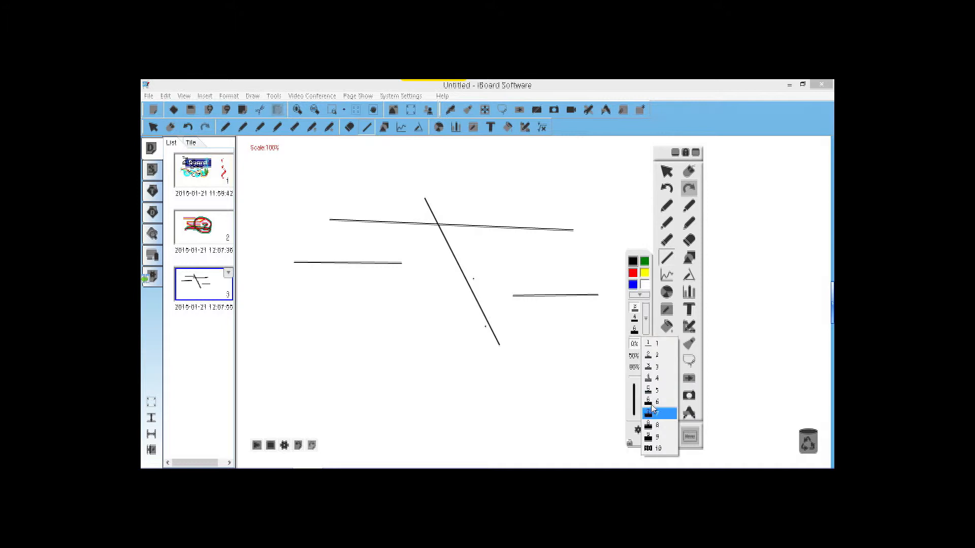
pyautogui.click(658, 448)
pyautogui.moveTo(383, 193); pyautogui.dragTo(403, 349)
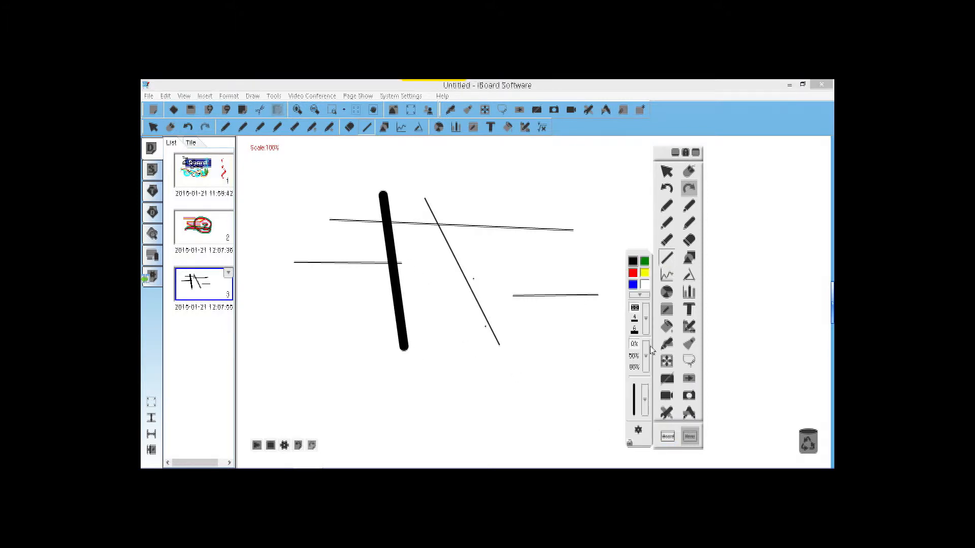
# Turn on Show Length for the Line tool and draw a thick line about 14 cm long above the others.
pyautogui.click(639, 430)
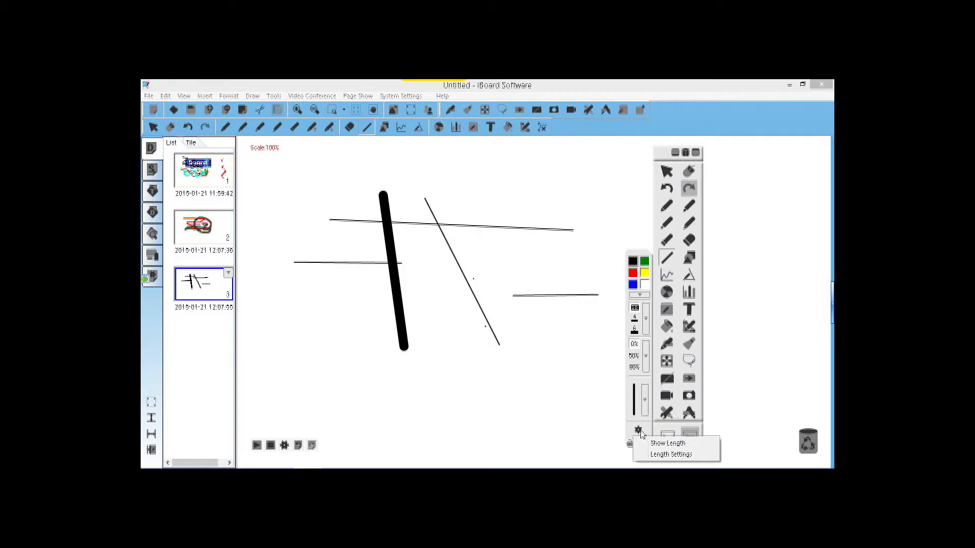
pyautogui.click(668, 445)
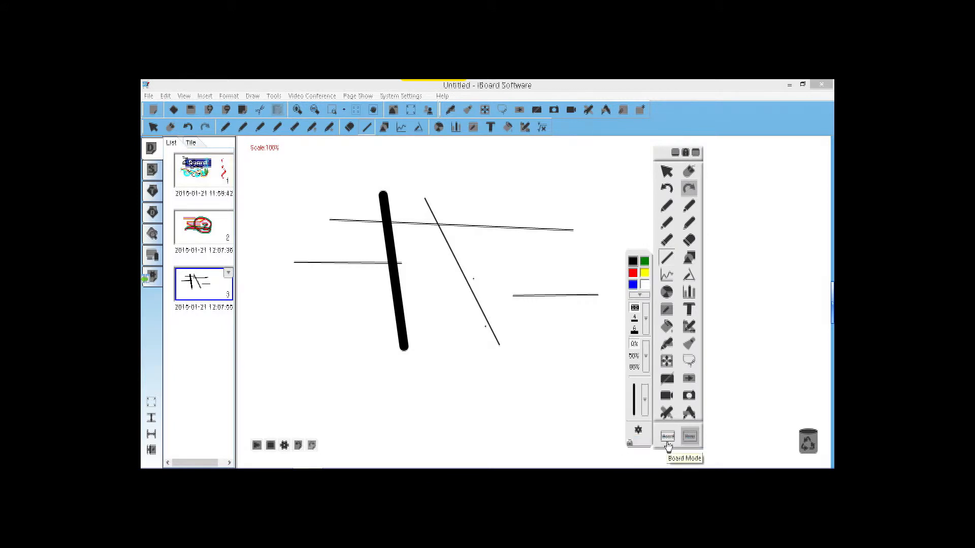
pyautogui.moveTo(518, 184)
pyautogui.mouseDown()
pyautogui.moveTo(518, 252)
pyautogui.moveTo(468, 380)
pyautogui.moveTo(375, 419)
pyautogui.moveTo(260, 237)
pyautogui.moveTo(299, 160)
pyautogui.mouseUp()
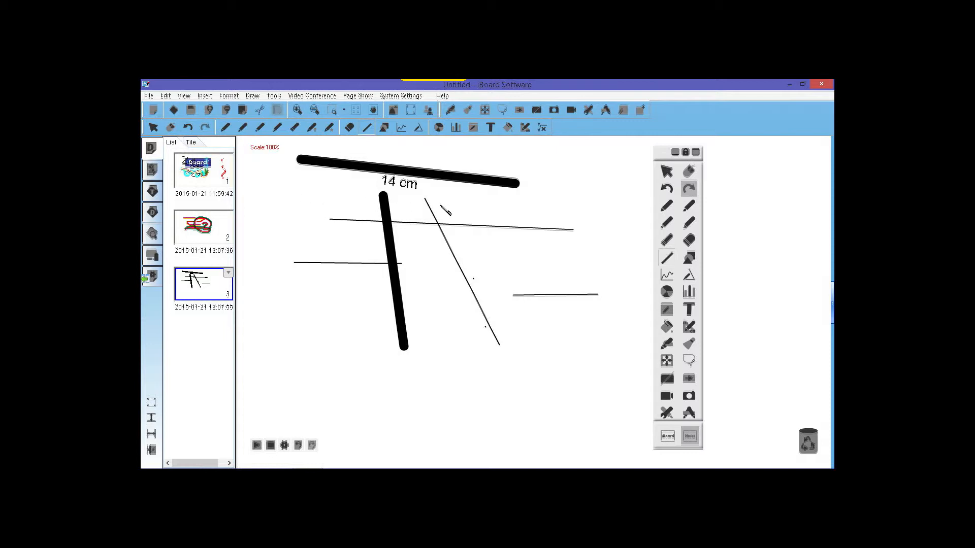
# Draw a red triangle outline of width 5 with the Shapes tool below the short thin line on page 3.
pyautogui.click(689, 258)
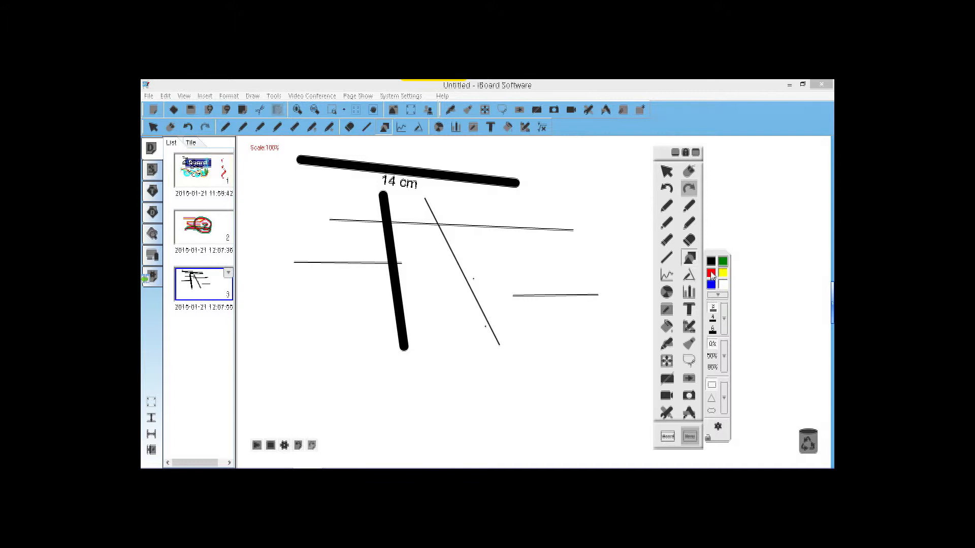
pyautogui.click(725, 320)
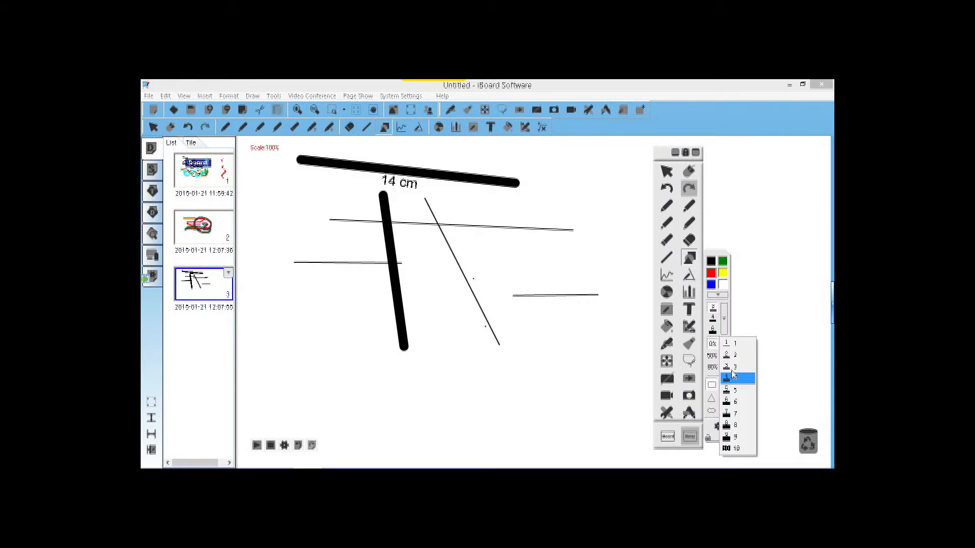
pyautogui.click(733, 390)
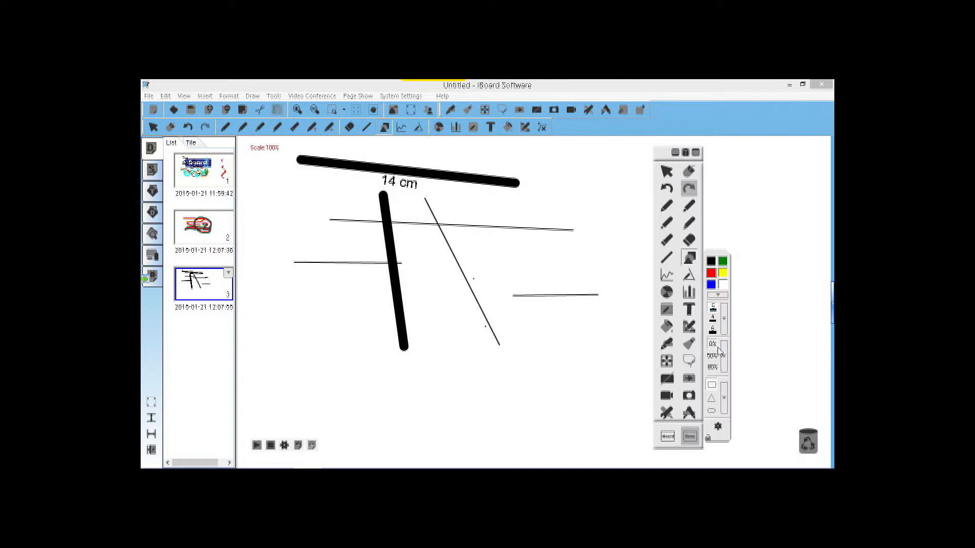
pyautogui.click(712, 405)
pyautogui.moveTo(510, 308); pyautogui.dragTo(627, 423)
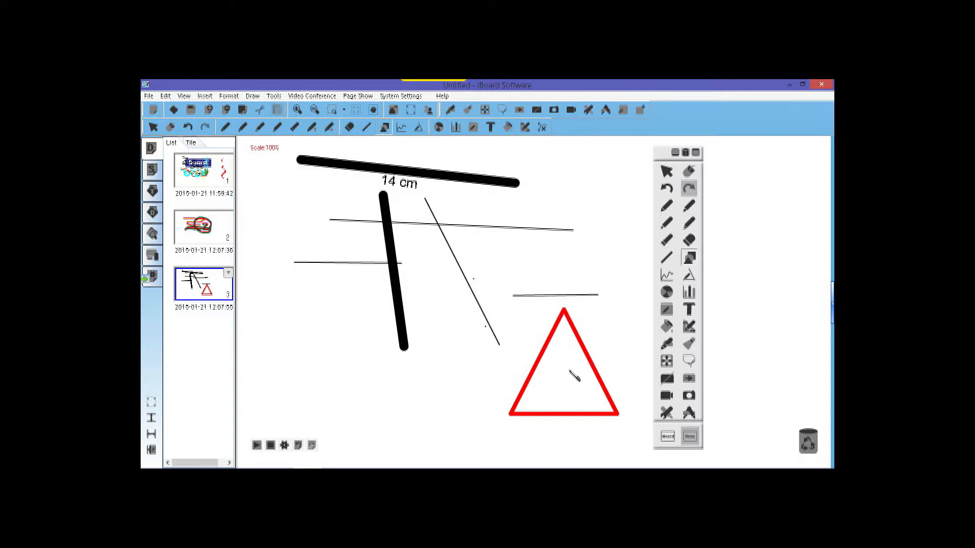
# Turn on Solid Effect for shapes and draw a filled red triangle over the lower end of the steep thick line.
pyautogui.click(689, 263)
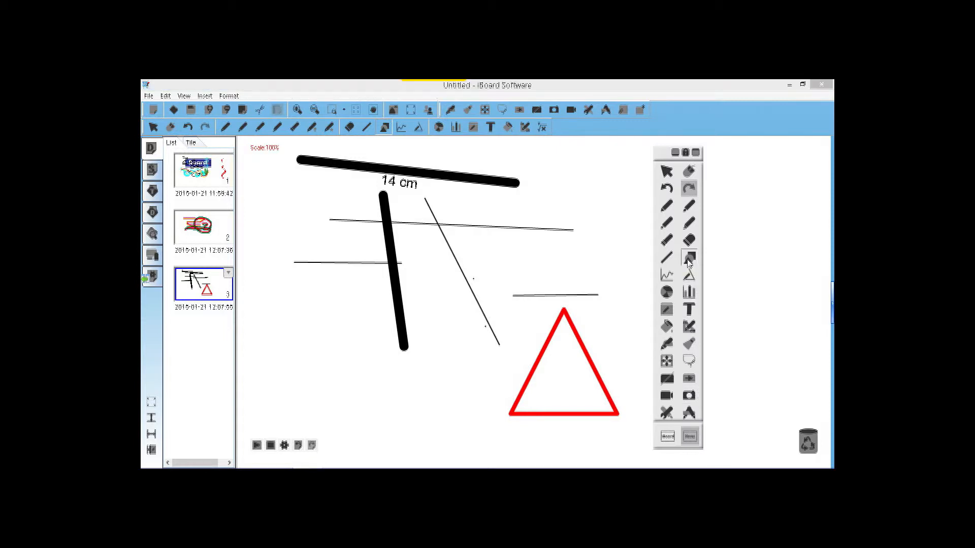
pyautogui.click(718, 431)
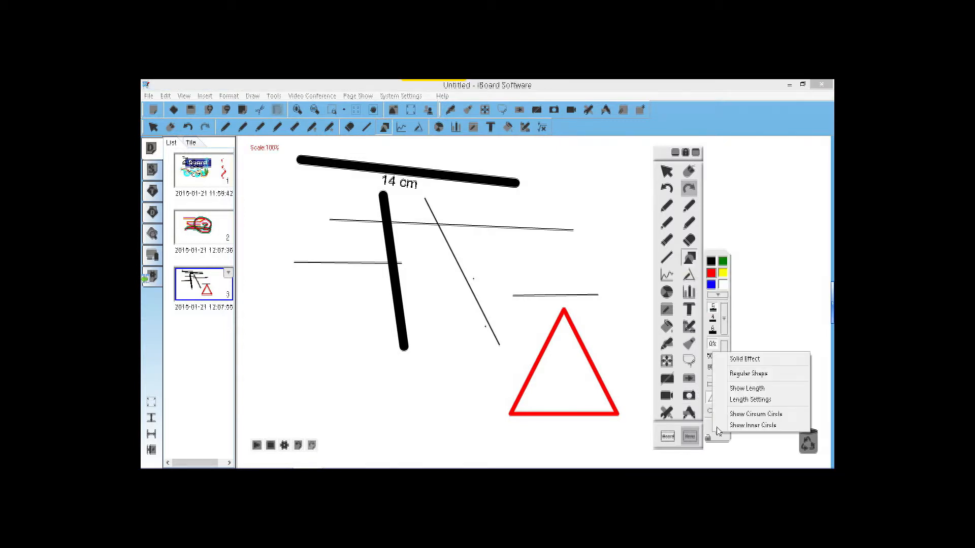
pyautogui.click(746, 359)
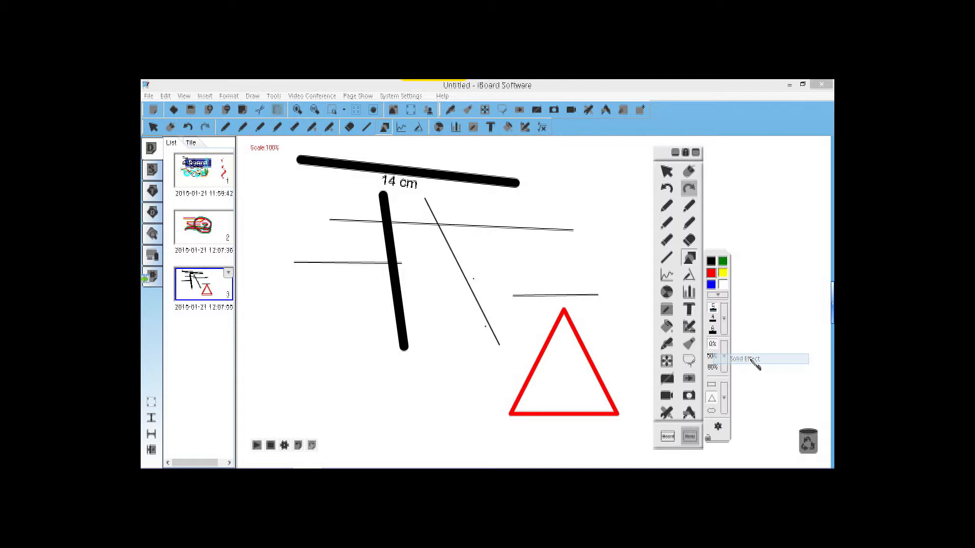
pyautogui.moveTo(294, 288); pyautogui.dragTo(443, 408)
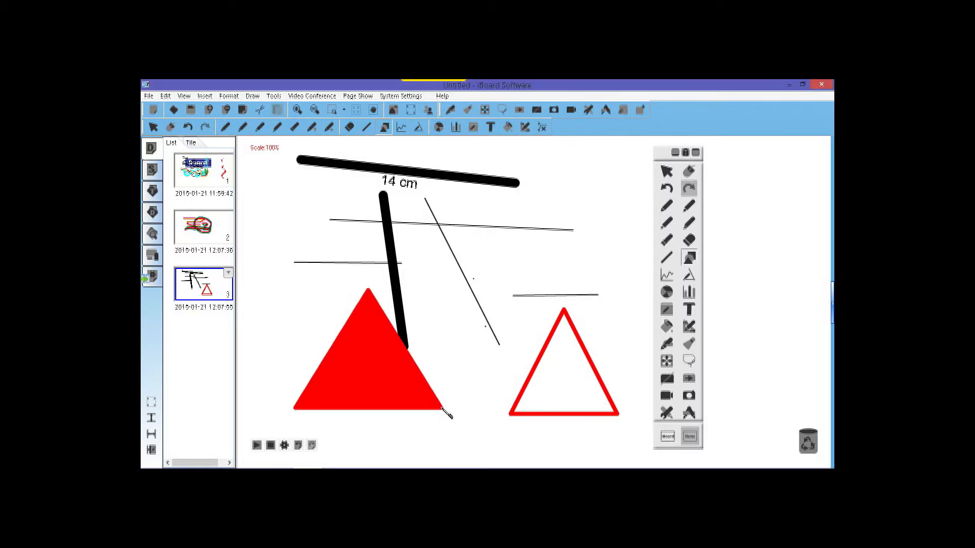
# Add a fourth blank page, turn on Regular Shape and draw a solid red equilateral triangle near the page centre.
pyautogui.click(208, 110)
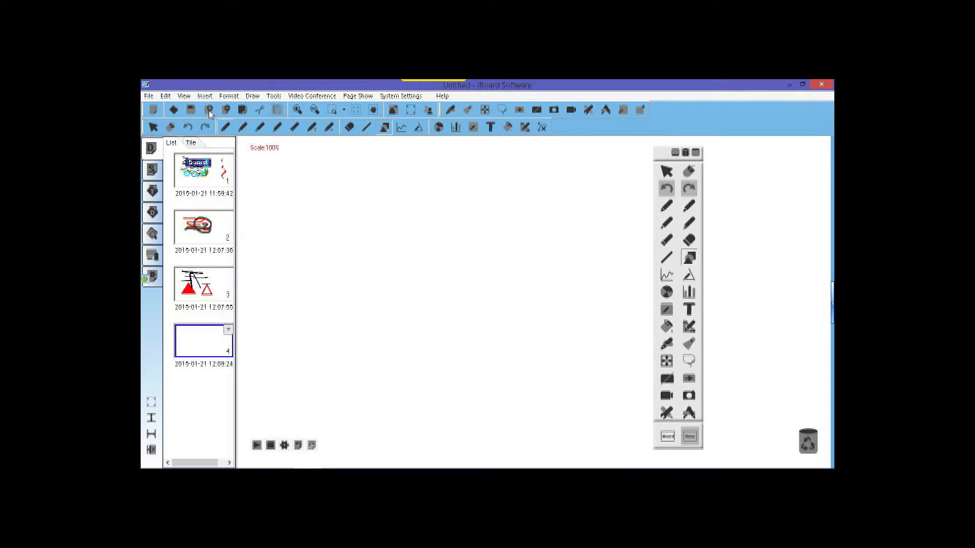
pyautogui.click(692, 260)
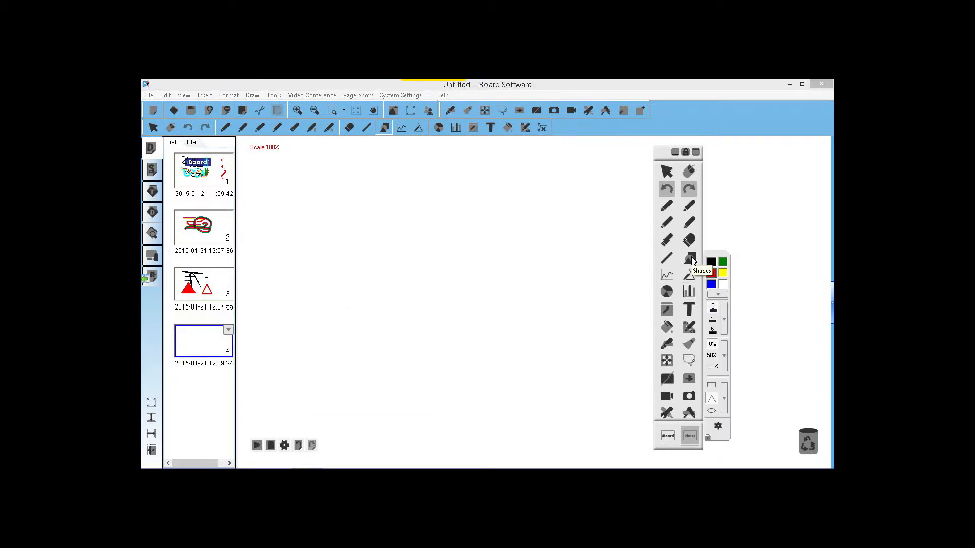
pyautogui.click(720, 428)
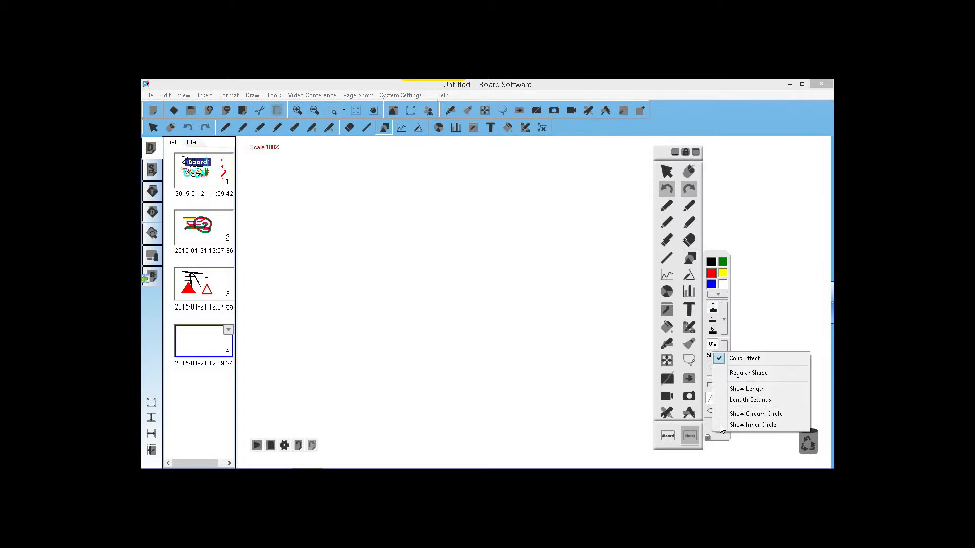
pyautogui.click(758, 376)
pyautogui.moveTo(404, 281); pyautogui.dragTo(496, 364)
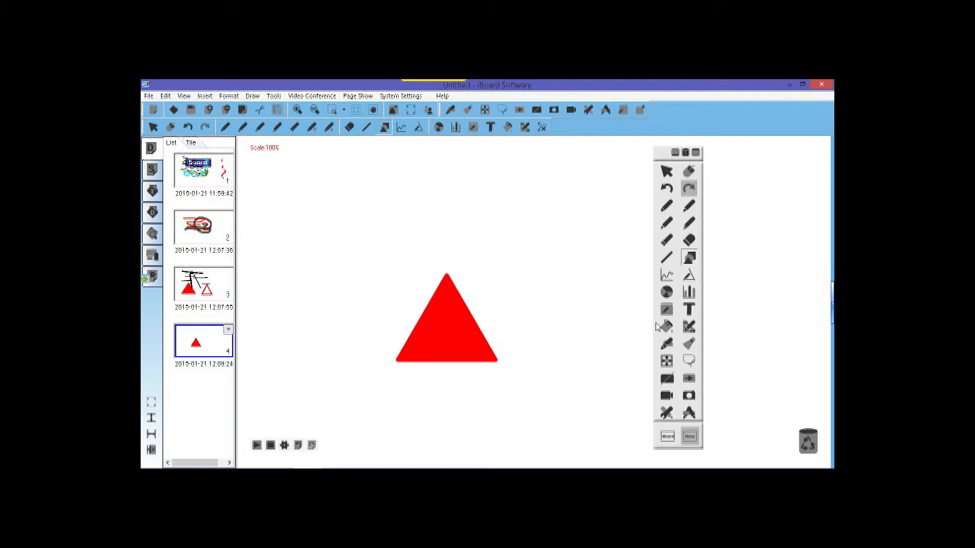
# Turn on Show Length for shapes and draw a small regular triangle with sides of about 4 cm above and beside the first.
pyautogui.click(692, 260)
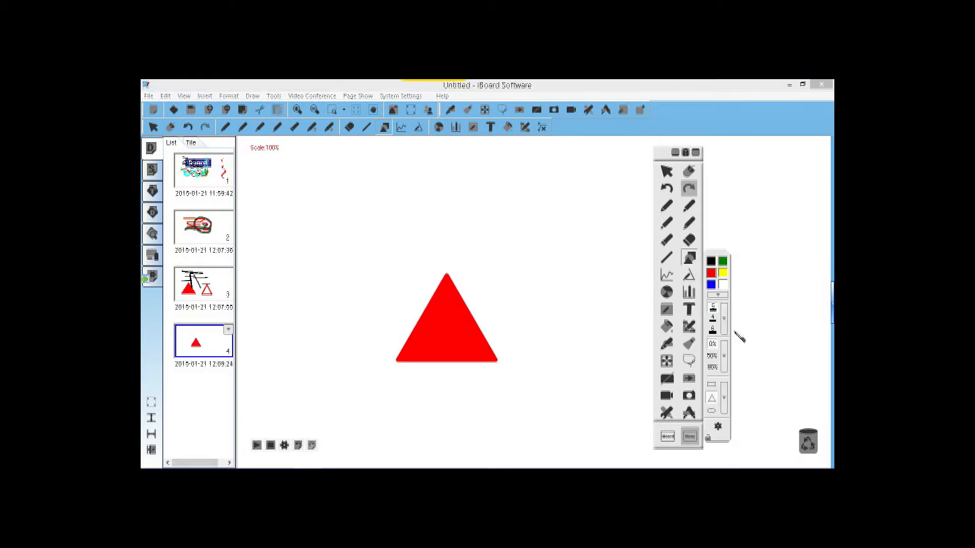
pyautogui.click(723, 428)
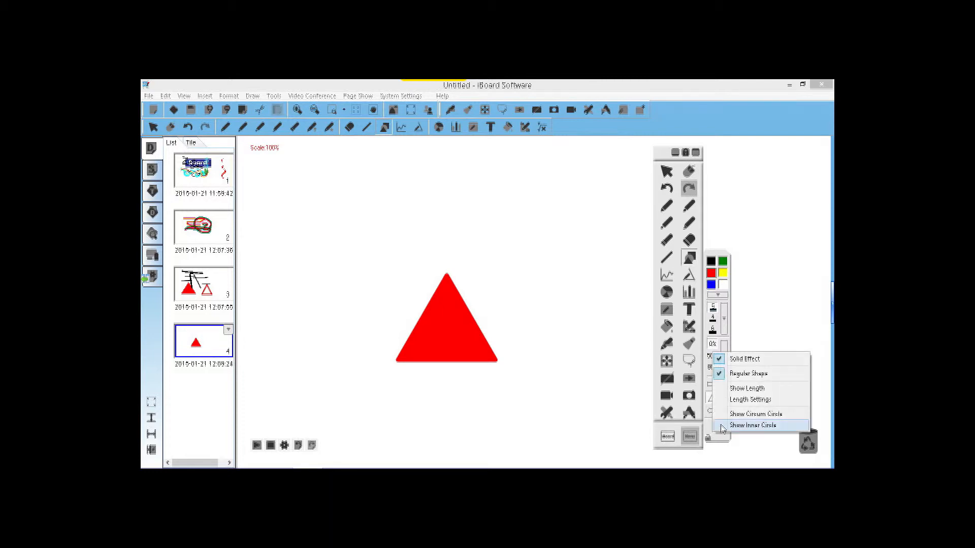
pyautogui.click(745, 388)
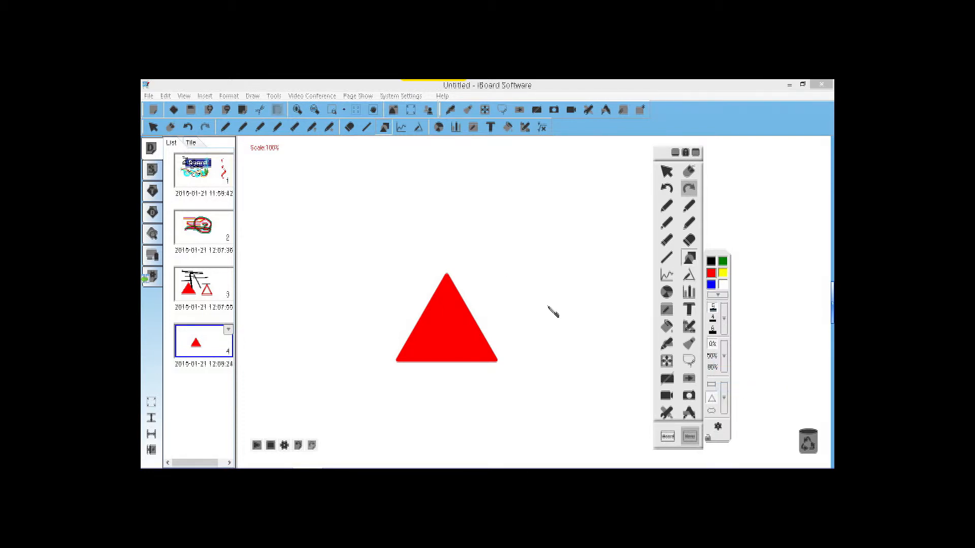
pyautogui.click(469, 227)
pyautogui.moveTo(520, 252); pyautogui.dragTo(552, 273)
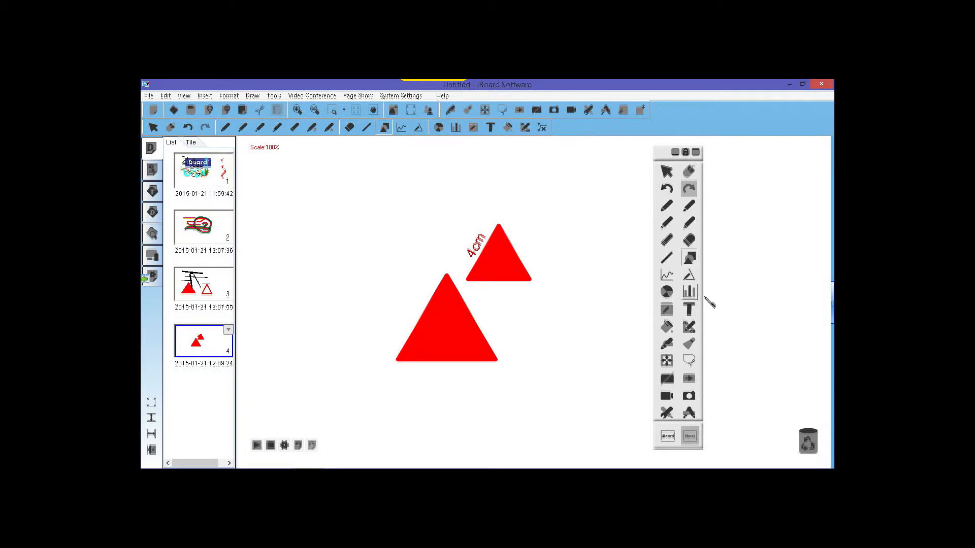
# Turn off Regular Shape and draw a larger solid triangle with a side of about 7 cm and a base of about 8 cm.
pyautogui.click(690, 260)
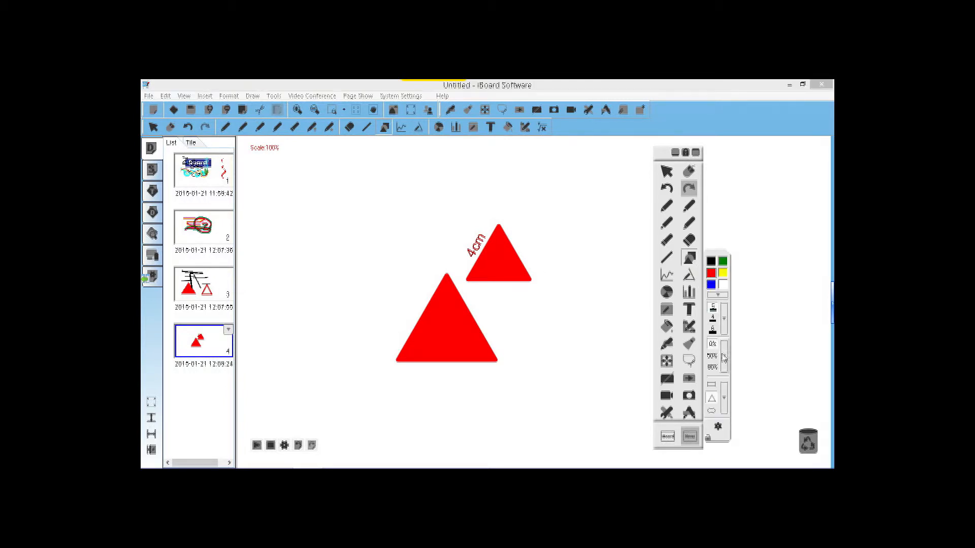
pyautogui.click(719, 423)
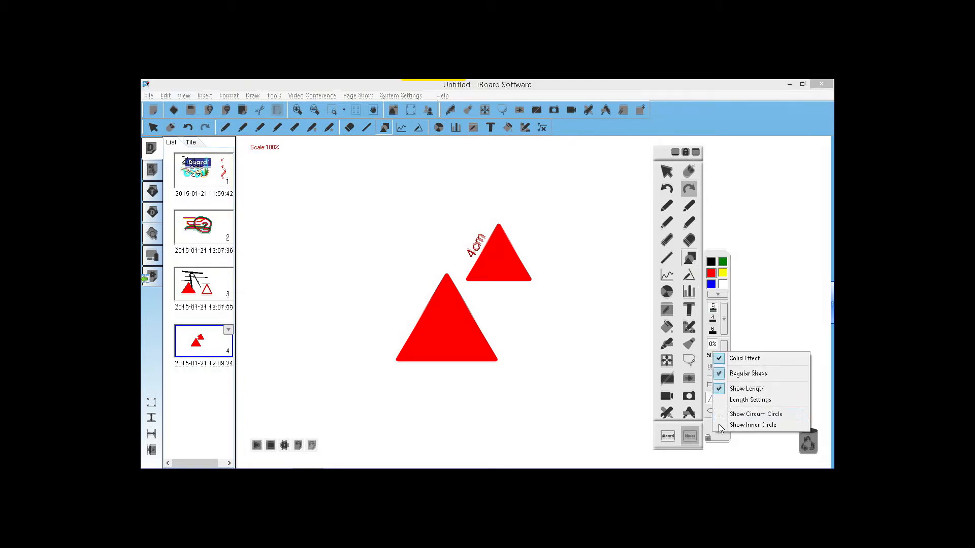
pyautogui.click(731, 373)
pyautogui.moveTo(278, 198); pyautogui.dragTo(397, 300)
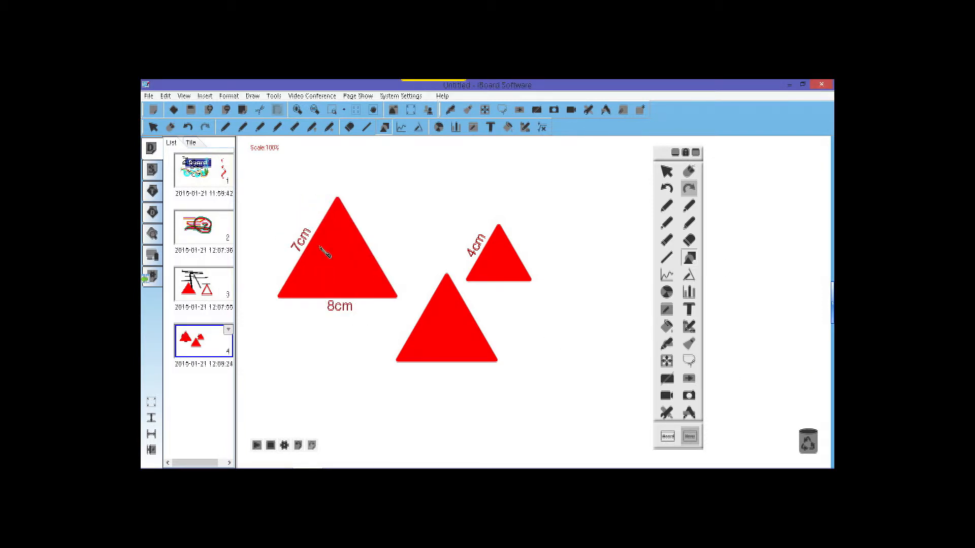
# Turn on Show Circum Circle, switch to the ellipse shape and draw a solid red ellipse beside the small 4 cm triangle.
pyautogui.click(688, 258)
pyautogui.click(719, 426)
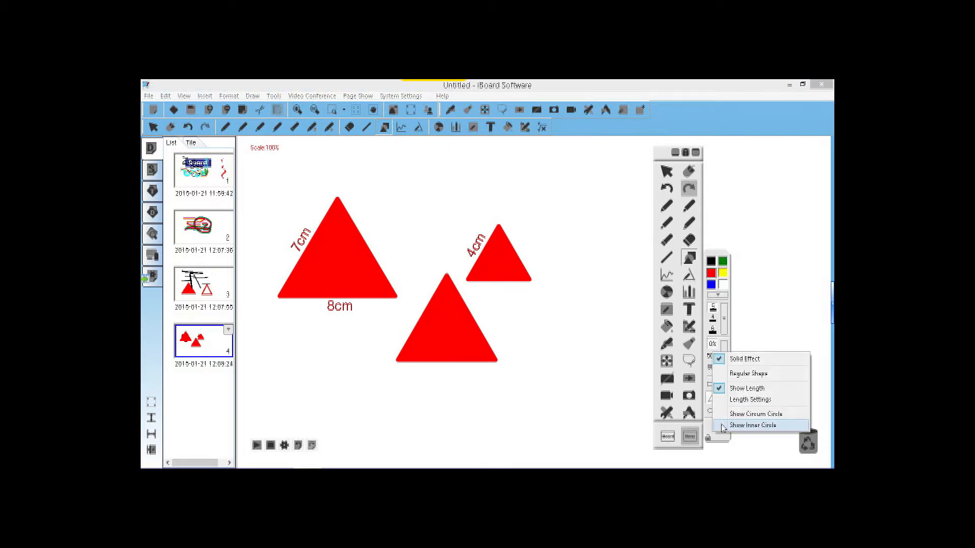
pyautogui.click(755, 414)
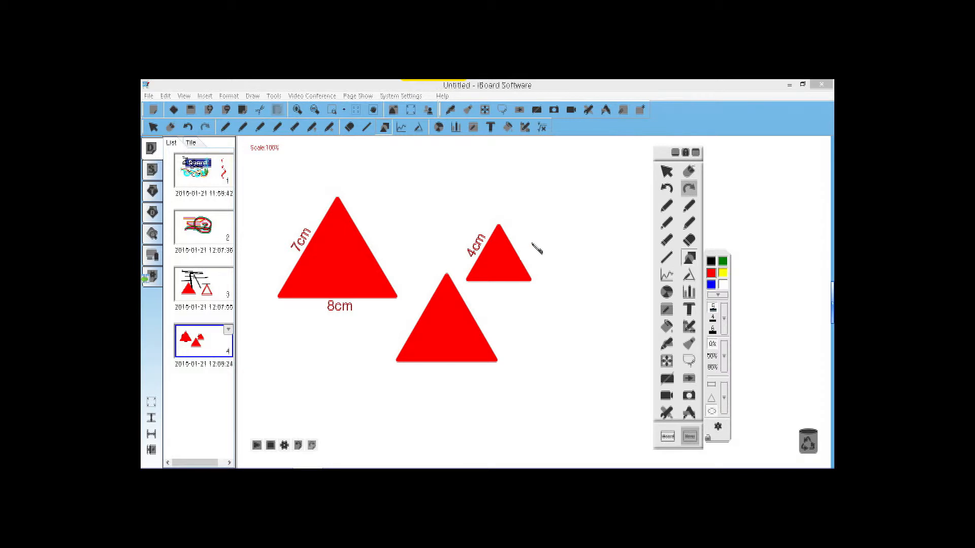
pyautogui.click(528, 186)
pyautogui.moveTo(524, 181); pyautogui.dragTo(635, 287)
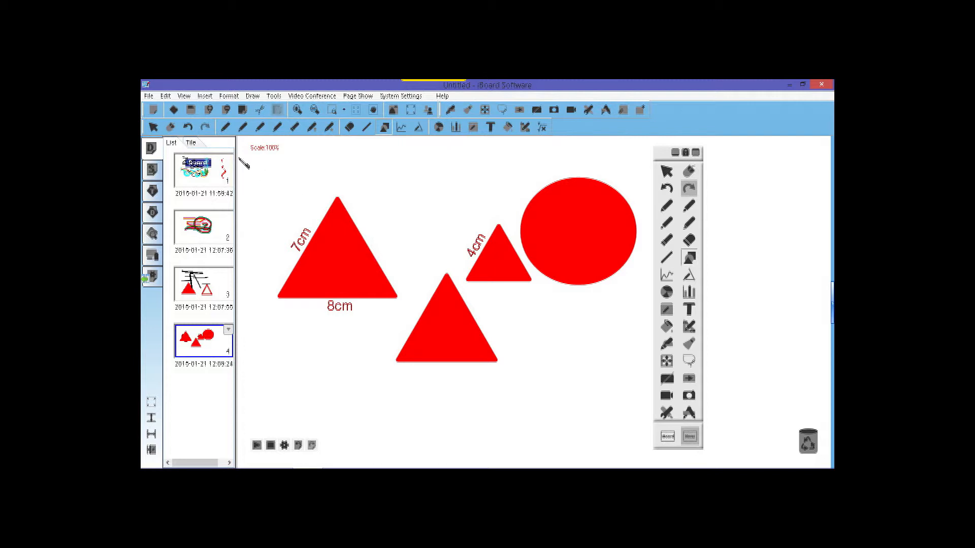
# Add a fifth blank page and insert a Linear Function (y=x) graph.
pyautogui.click(211, 110)
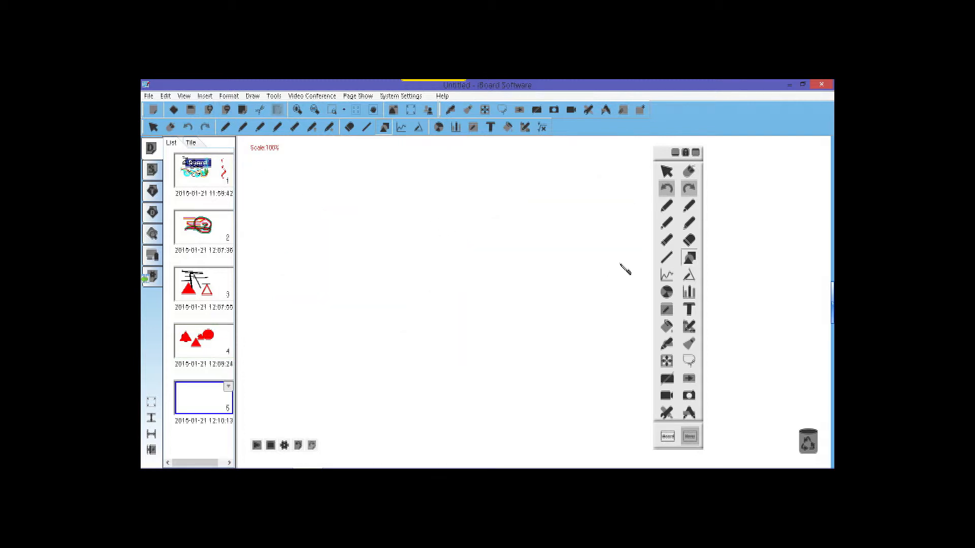
pyautogui.click(667, 275)
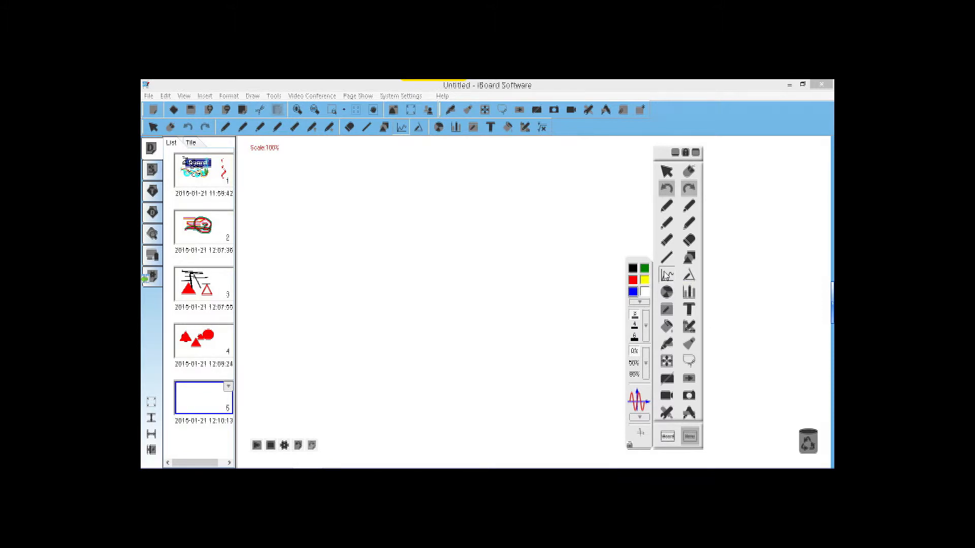
pyautogui.click(641, 417)
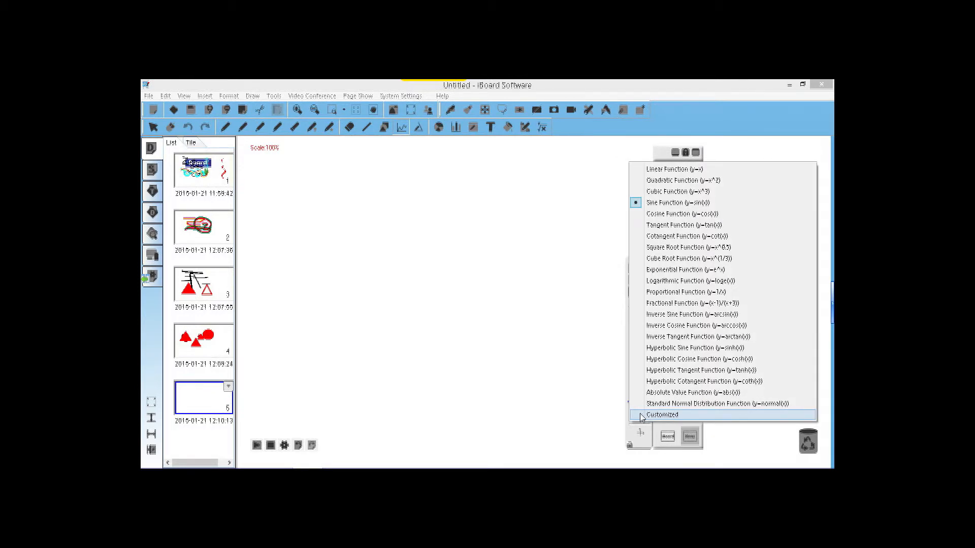
pyautogui.click(670, 171)
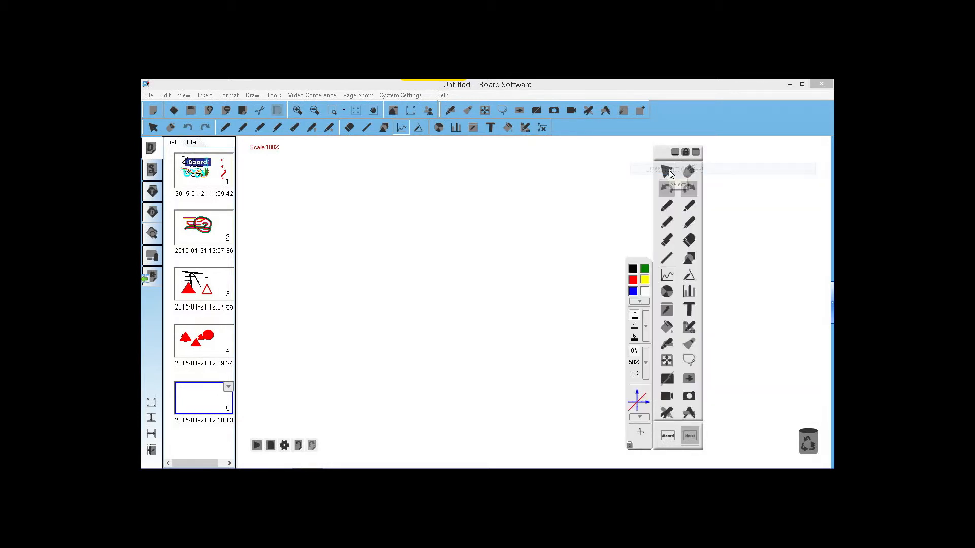
pyautogui.click(515, 351)
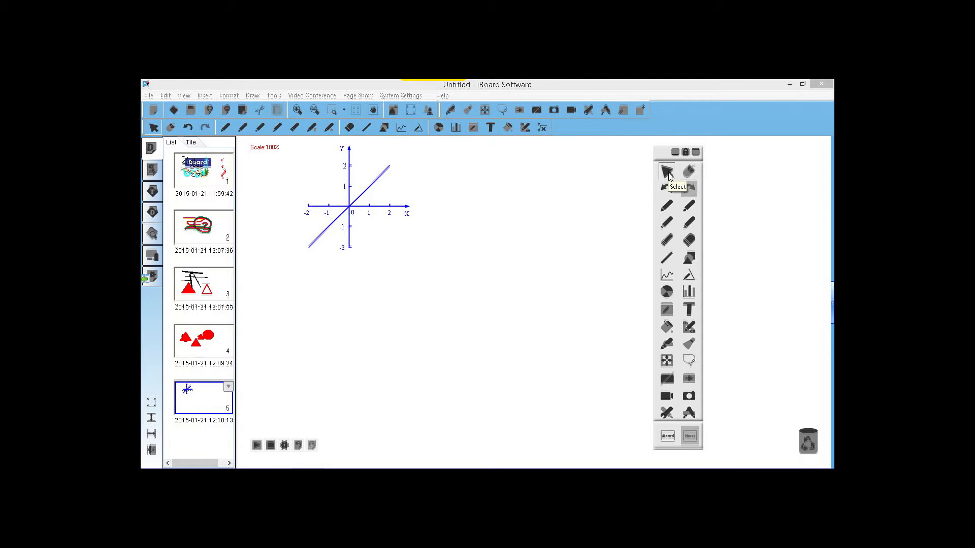
# Select the linear graph, move its line around the axes and stretch it into a wide, shallow slope above the X axis.
pyautogui.click(382, 215)
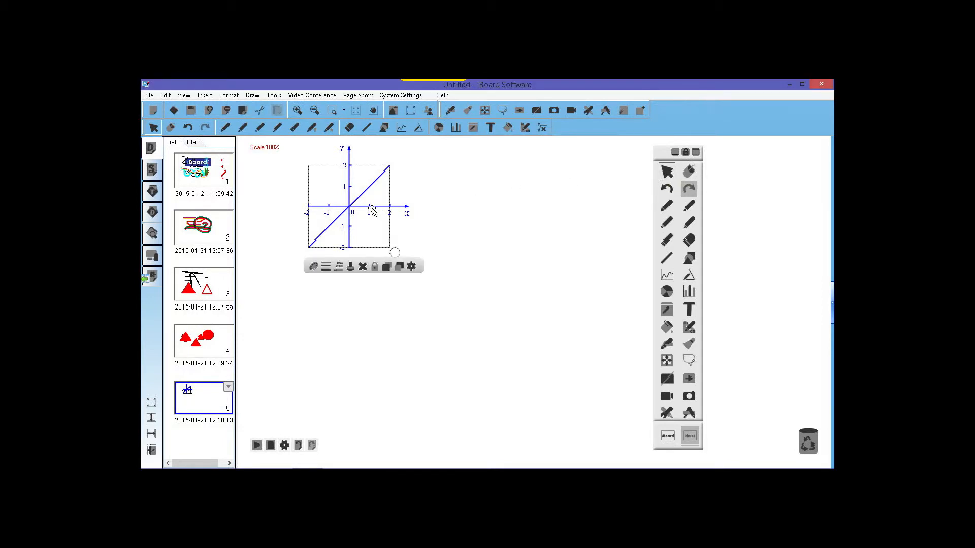
pyautogui.moveTo(354, 208); pyautogui.dragTo(470, 260)
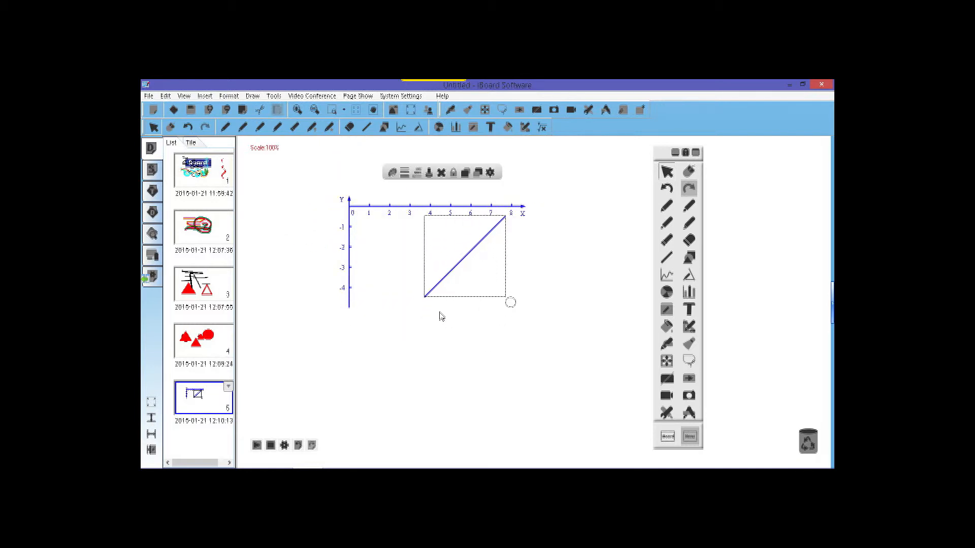
pyautogui.moveTo(462, 266); pyautogui.dragTo(386, 259)
pyautogui.moveTo(438, 297); pyautogui.dragTo(524, 193)
pyautogui.moveTo(350, 209); pyautogui.dragTo(335, 281)
pyautogui.moveTo(350, 215); pyautogui.dragTo(349, 285)
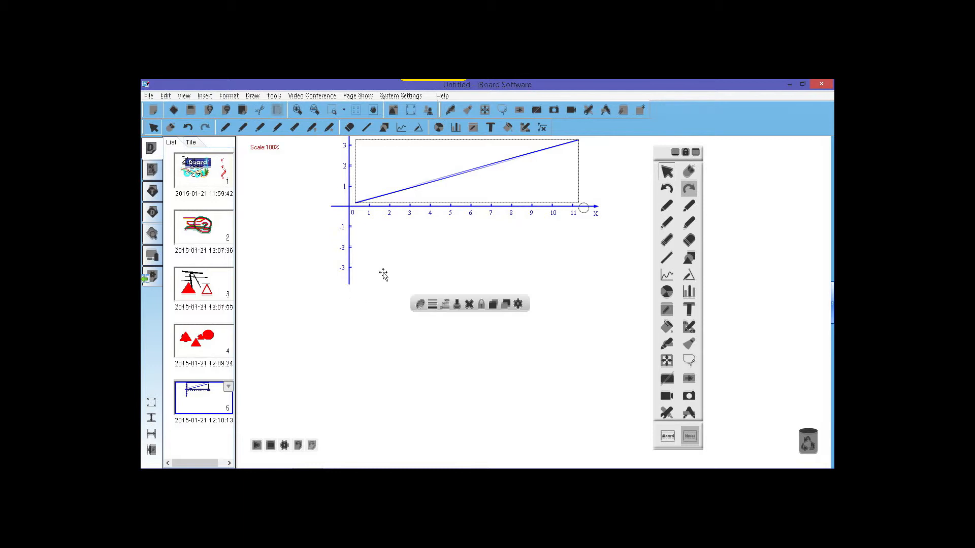
# Extend the negative X and Y axes, move the line below the X axis and flip it across the Y axis by resizing.
pyautogui.moveTo(332, 208); pyautogui.dragTo(262, 210)
pyautogui.moveTo(349, 285); pyautogui.dragTo(349, 371)
pyautogui.moveTo(528, 177); pyautogui.dragTo(527, 252)
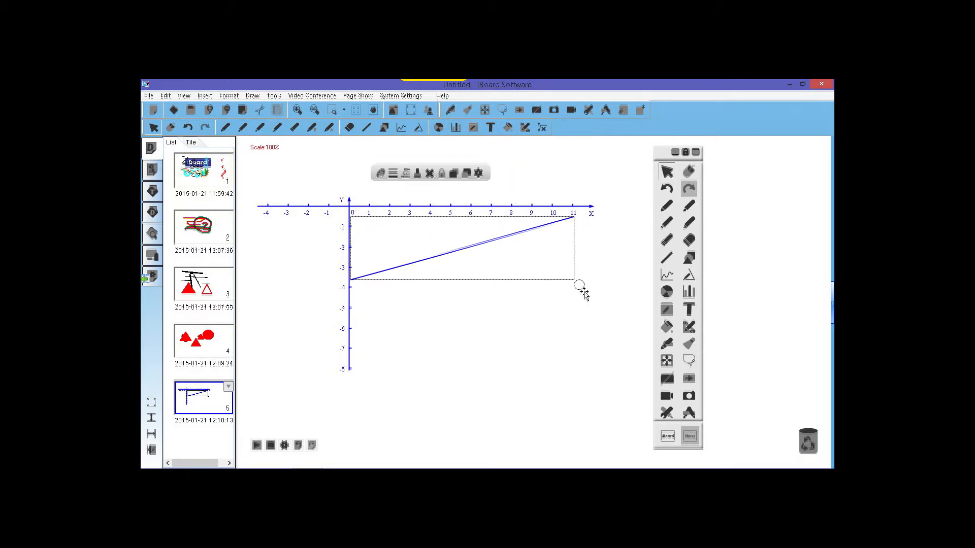
pyautogui.moveTo(582, 289); pyautogui.dragTo(298, 300)
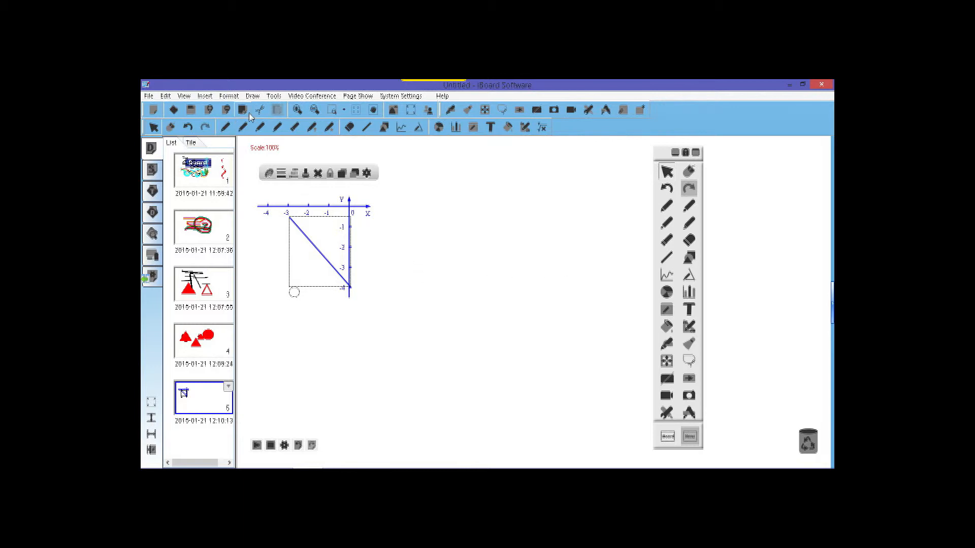
# Add a sixth blank page and draw a closed olive triangle on it with the Point to Point tool.
pyautogui.click(226, 111)
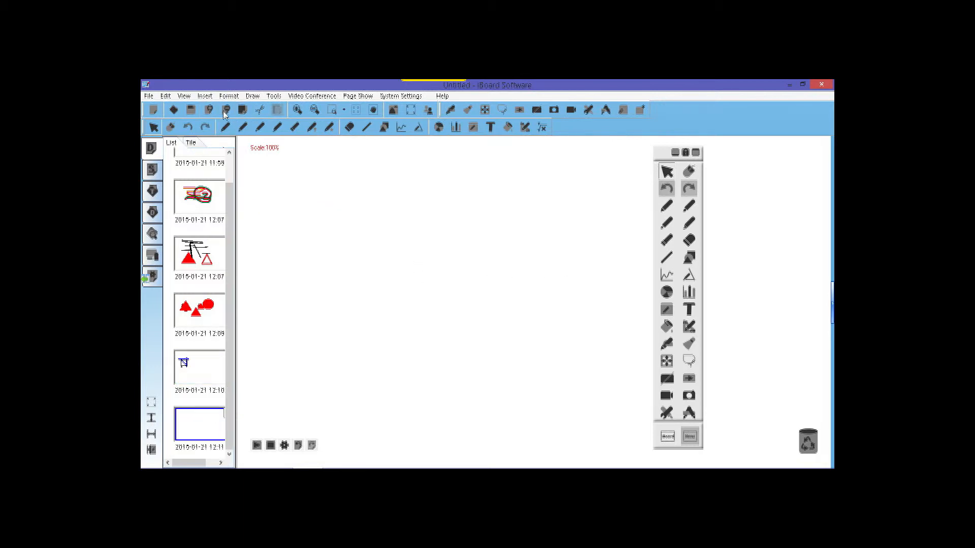
pyautogui.click(689, 276)
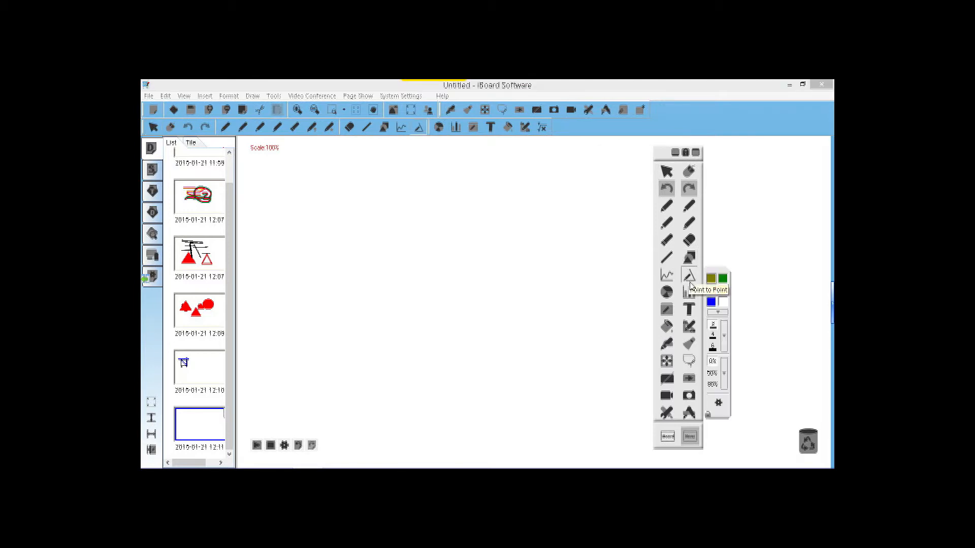
pyautogui.moveTo(420, 234); pyautogui.dragTo(550, 314)
pyautogui.click(539, 313)
pyautogui.click(366, 330)
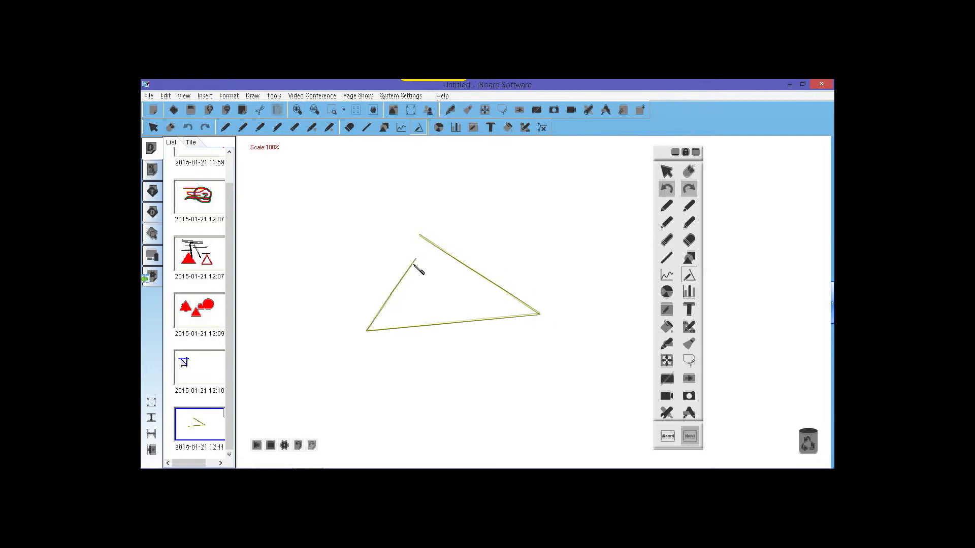
pyautogui.click(420, 235)
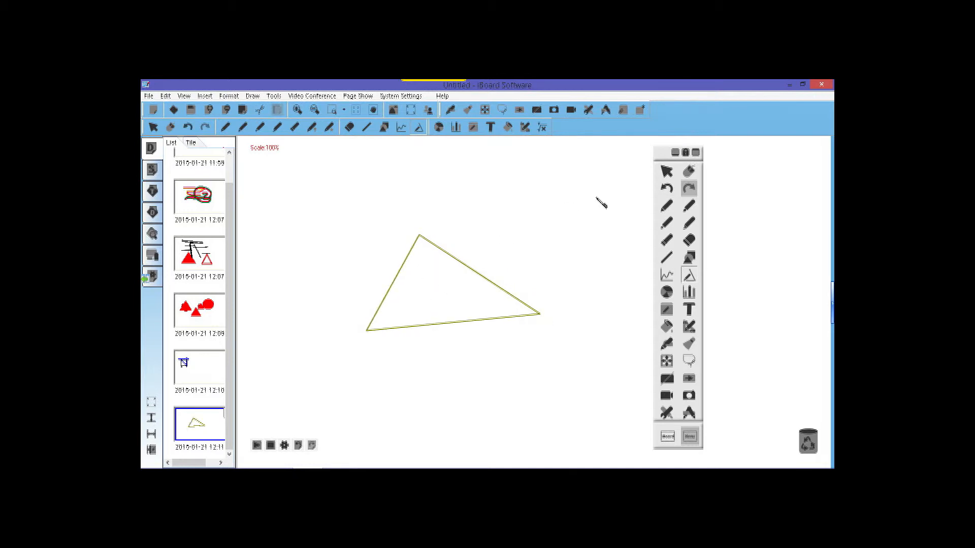
# Select the olive triangle, move and enlarge it, and rotate it counterclockwise.
pyautogui.click(666, 172)
pyautogui.click(455, 294)
pyautogui.moveTo(455, 294); pyautogui.dragTo(376, 241)
pyautogui.moveTo(462, 271); pyautogui.dragTo(542, 371)
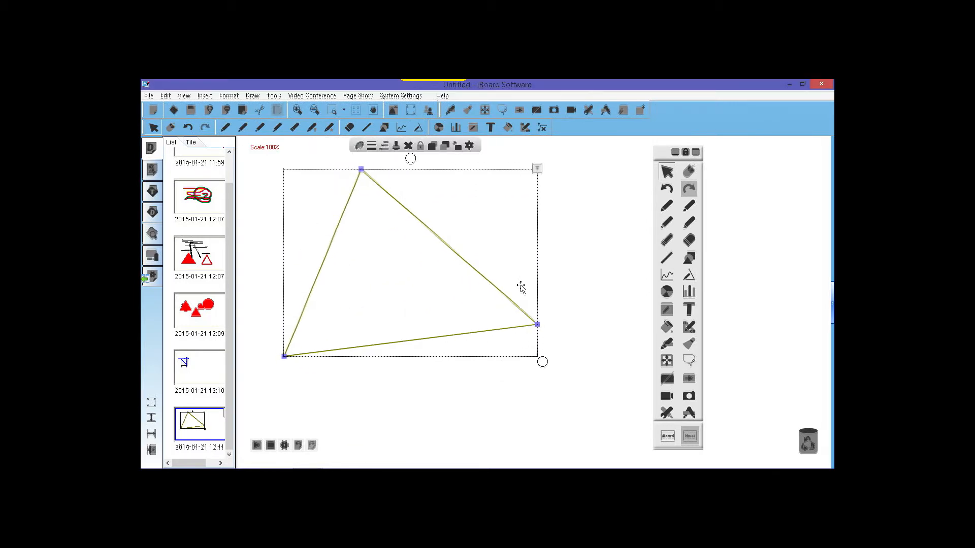
pyautogui.moveTo(516, 231)
pyautogui.mouseDown()
pyautogui.moveTo(601, 250)
pyautogui.moveTo(522, 229)
pyautogui.mouseUp()
pyautogui.moveTo(429, 163); pyautogui.dragTo(389, 210)
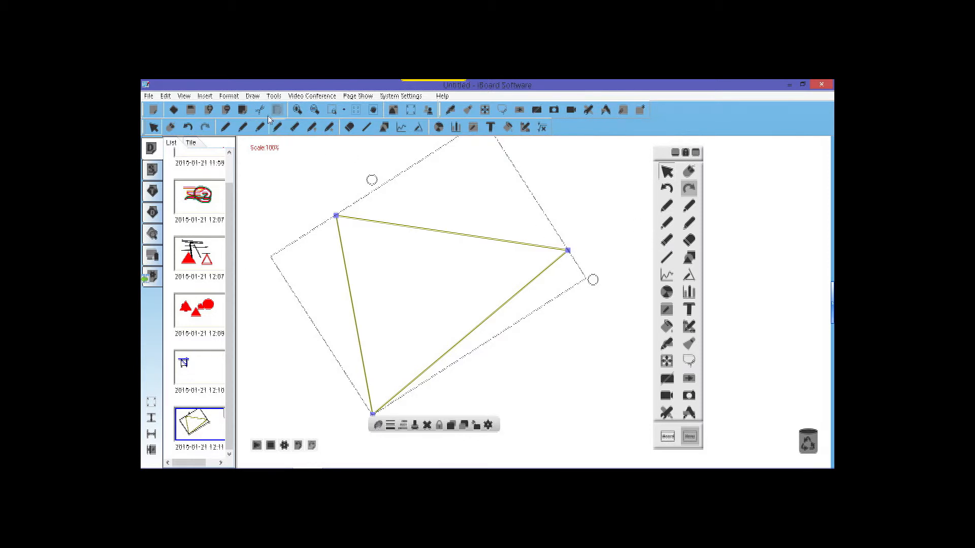
# Add a seventh blank page and start a pie chart, moving the on-screen keyboard clear of the section list.
pyautogui.click(228, 112)
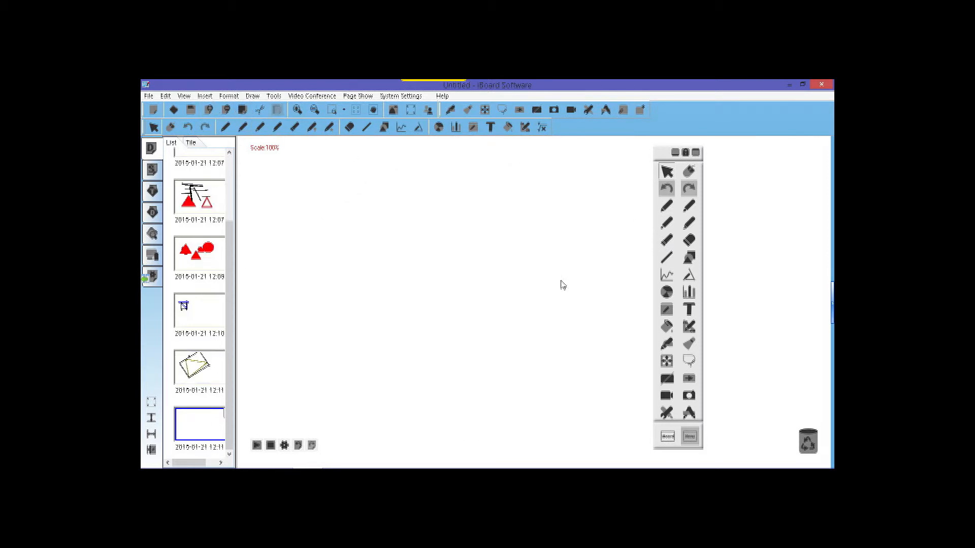
pyautogui.click(665, 293)
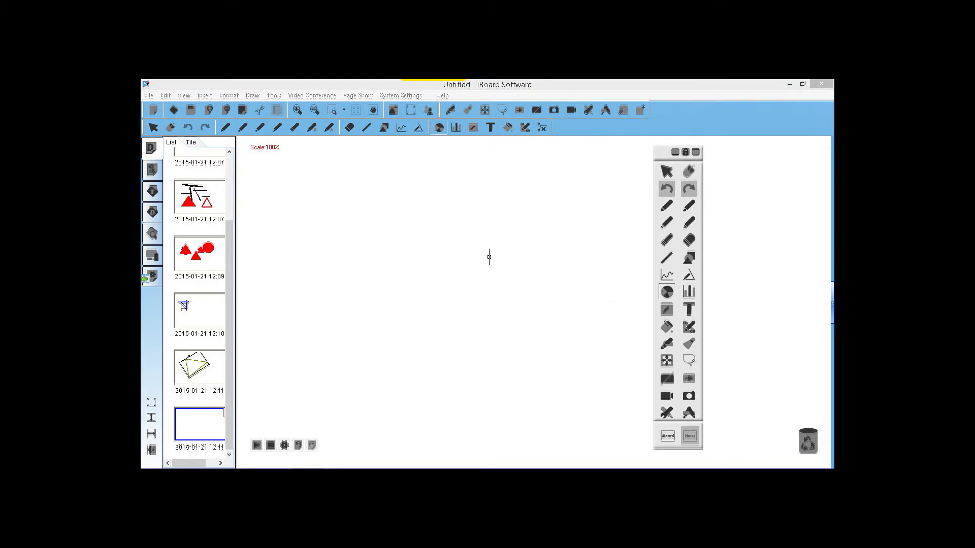
pyautogui.click(382, 210)
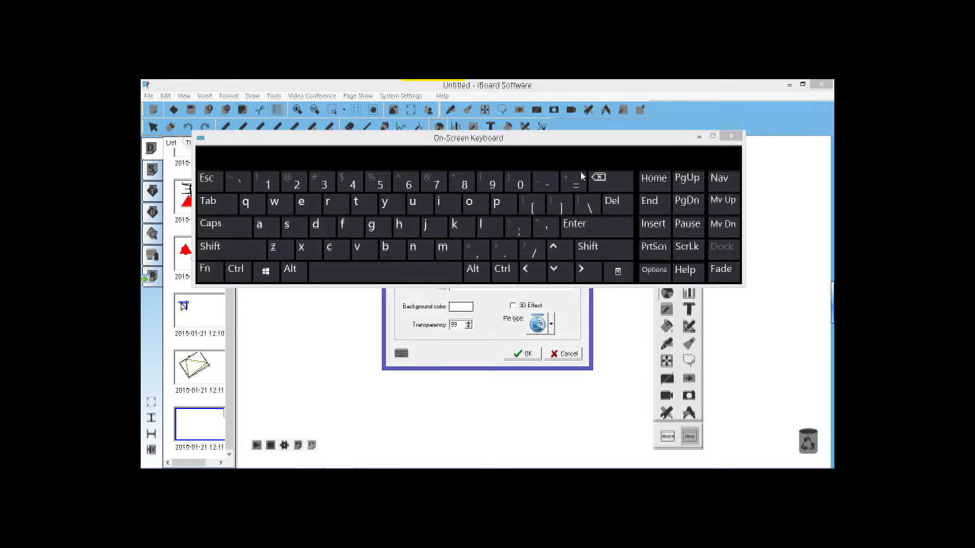
pyautogui.moveTo(501, 137); pyautogui.dragTo(514, 321)
# Add a pie chart section named USA with the value 330.
pyautogui.click(421, 216)
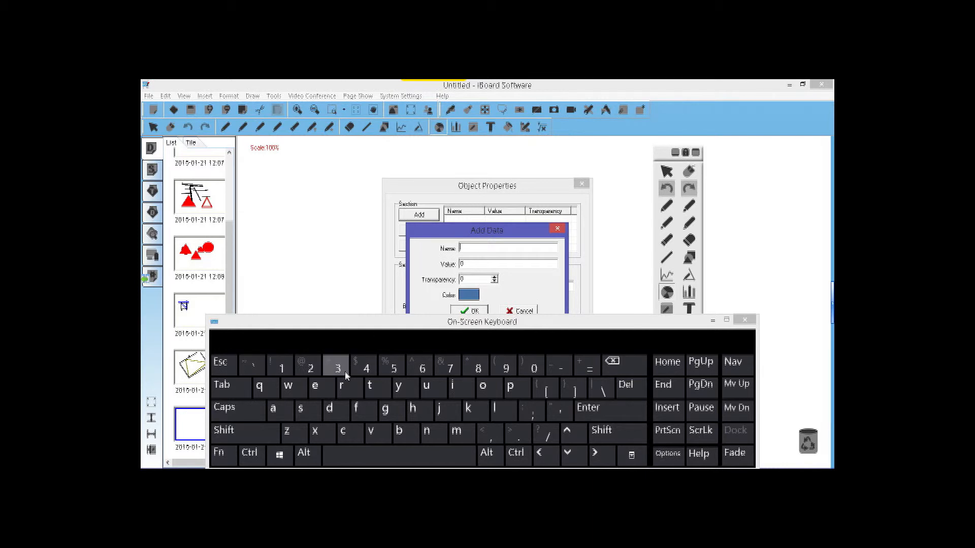
pyautogui.click(246, 422)
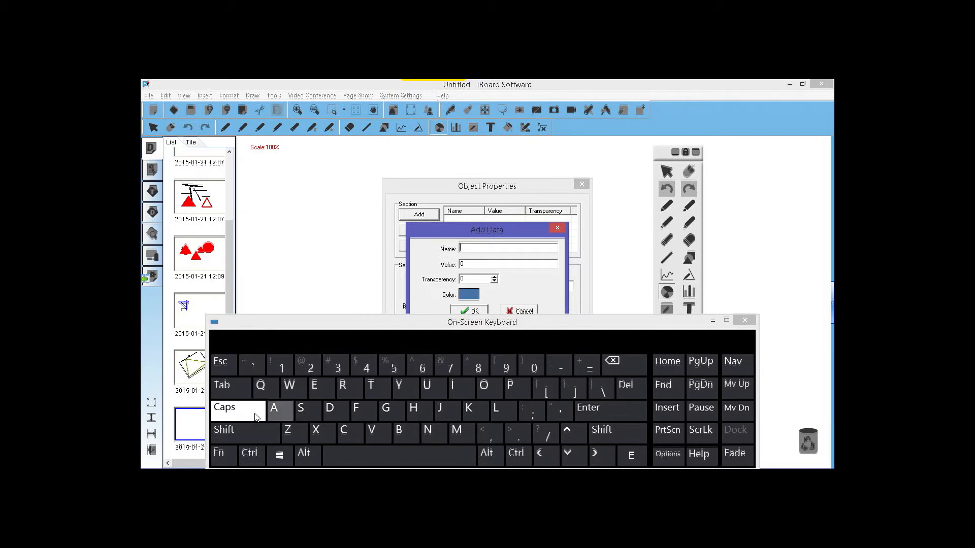
pyautogui.click(427, 388)
pyautogui.click(305, 410)
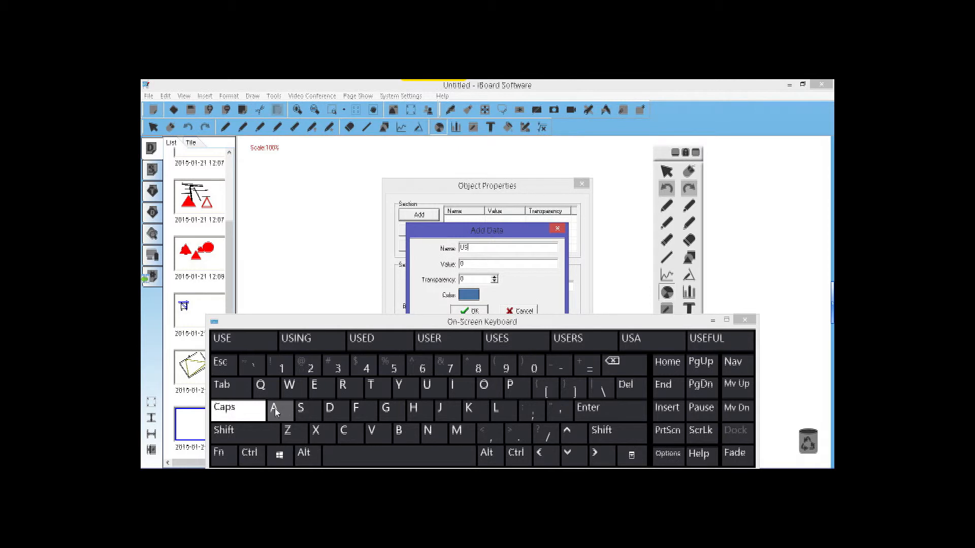
pyautogui.click(277, 410)
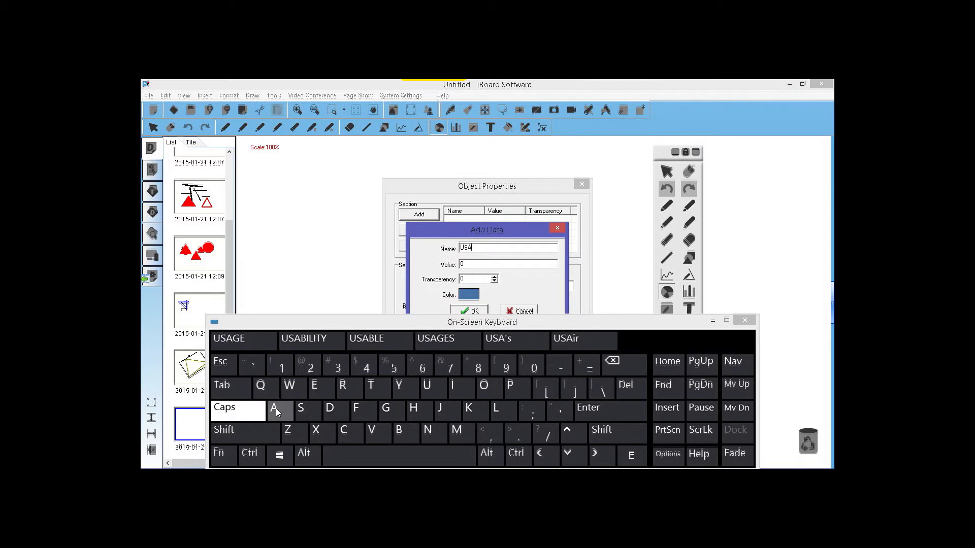
pyautogui.doubleClick(478, 265)
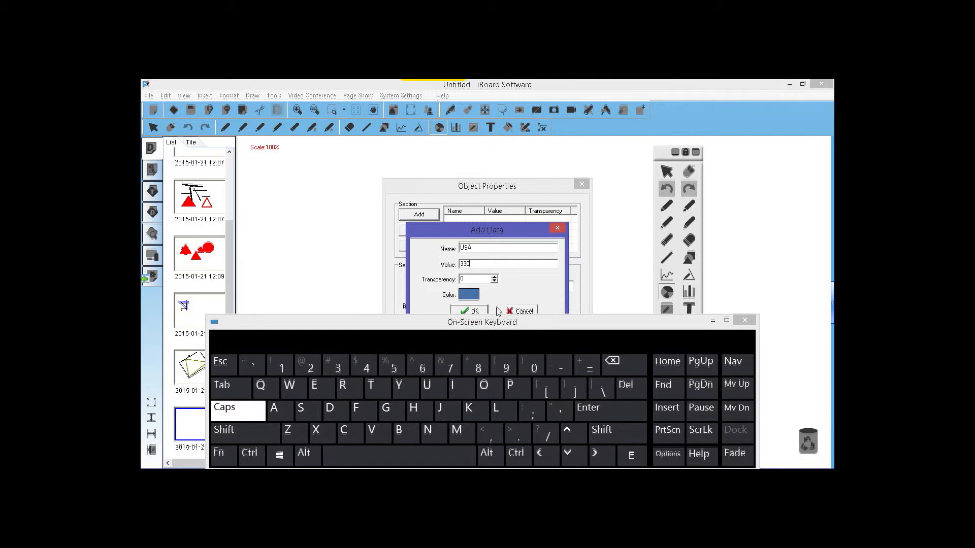
pyautogui.click(480, 311)
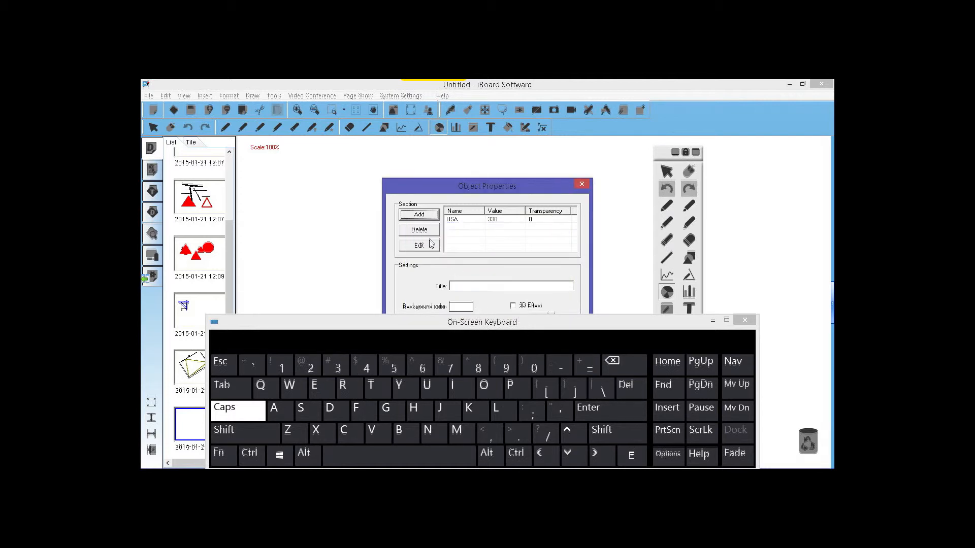
# Start a second pie chart section and name it CANADA.
pyautogui.click(420, 216)
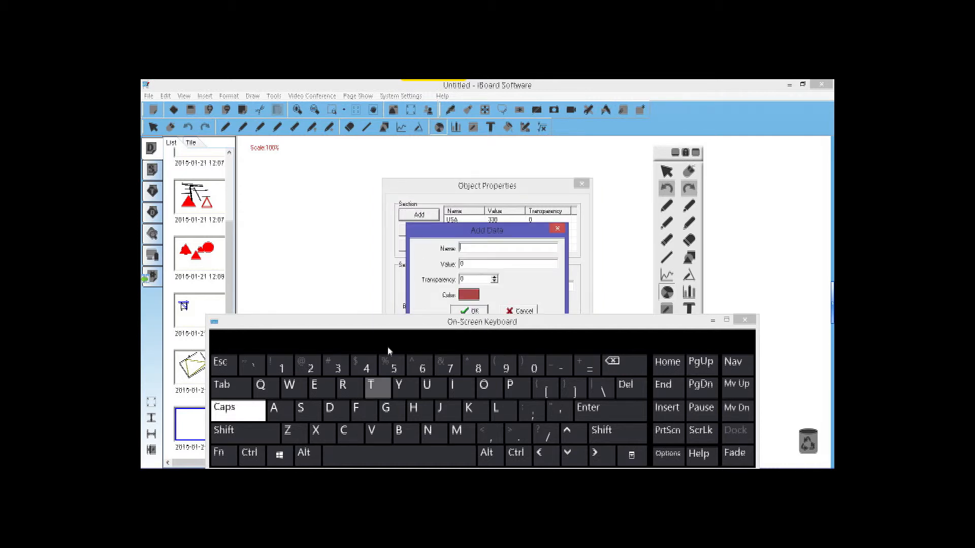
pyautogui.click(344, 437)
pyautogui.click(275, 409)
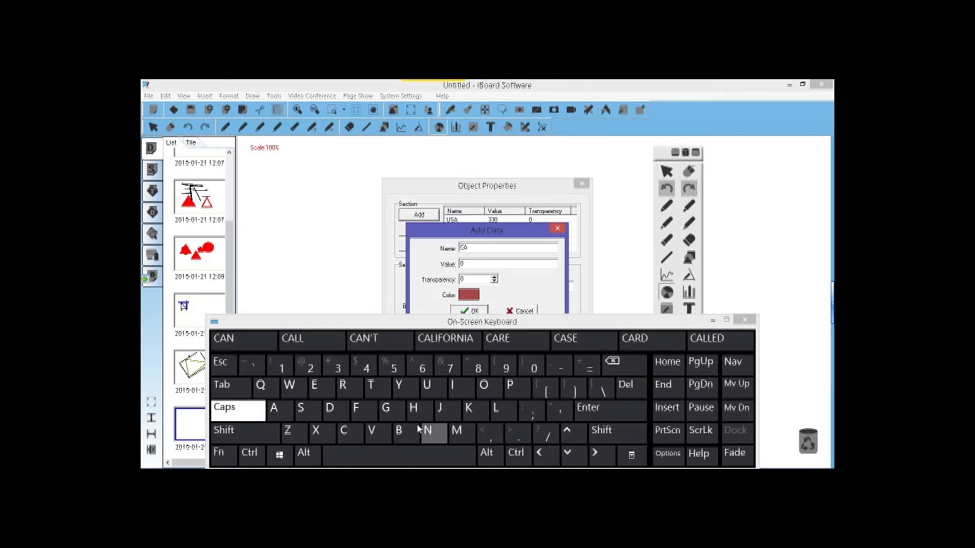
pyautogui.click(428, 432)
pyautogui.click(277, 409)
pyautogui.click(329, 409)
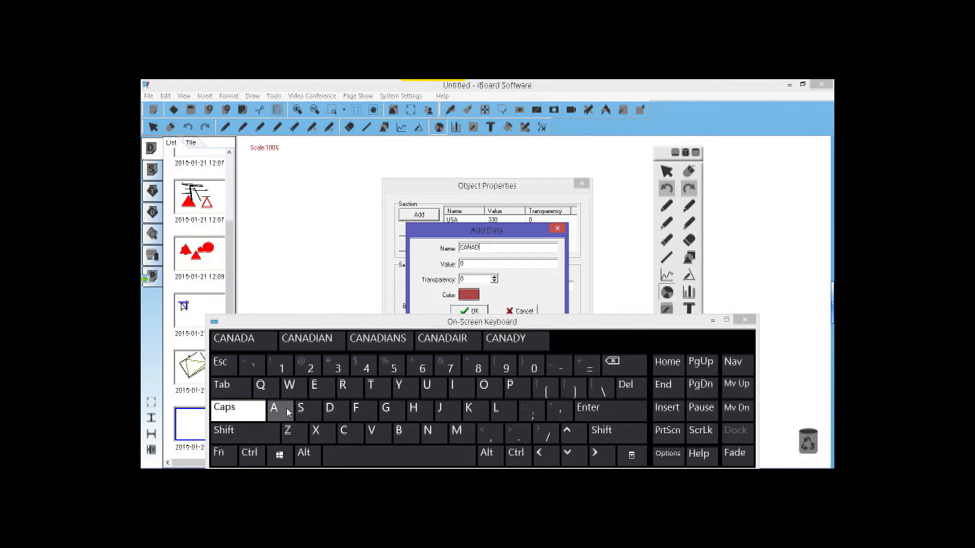
pyautogui.click(284, 411)
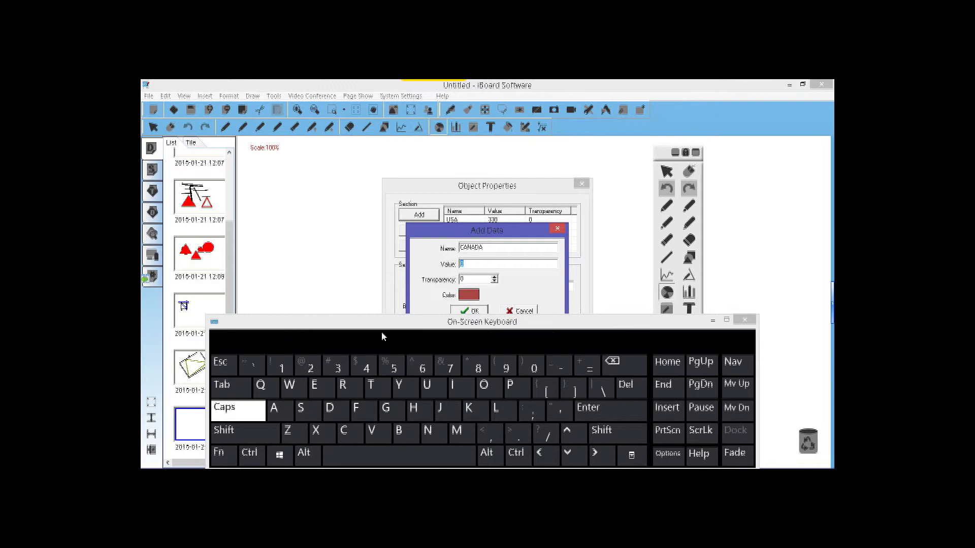
# Set the CANADA section's value to 34000 and add it to the pie chart data.
pyautogui.click(339, 367)
pyautogui.click(531, 365)
pyautogui.click(530, 365)
pyautogui.click(530, 365)
pyautogui.click(618, 361)
pyautogui.click(619, 362)
pyautogui.click(619, 361)
pyautogui.click(366, 365)
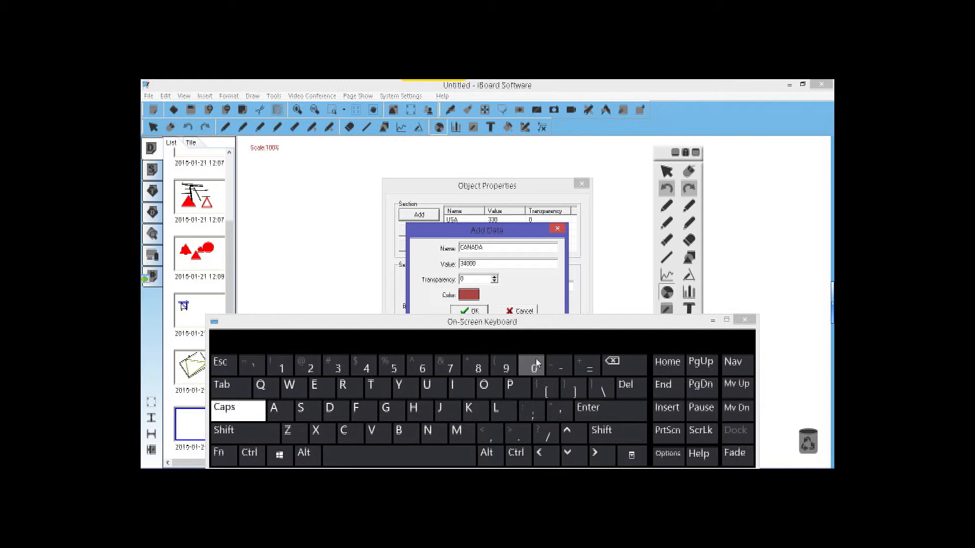
pyautogui.click(470, 310)
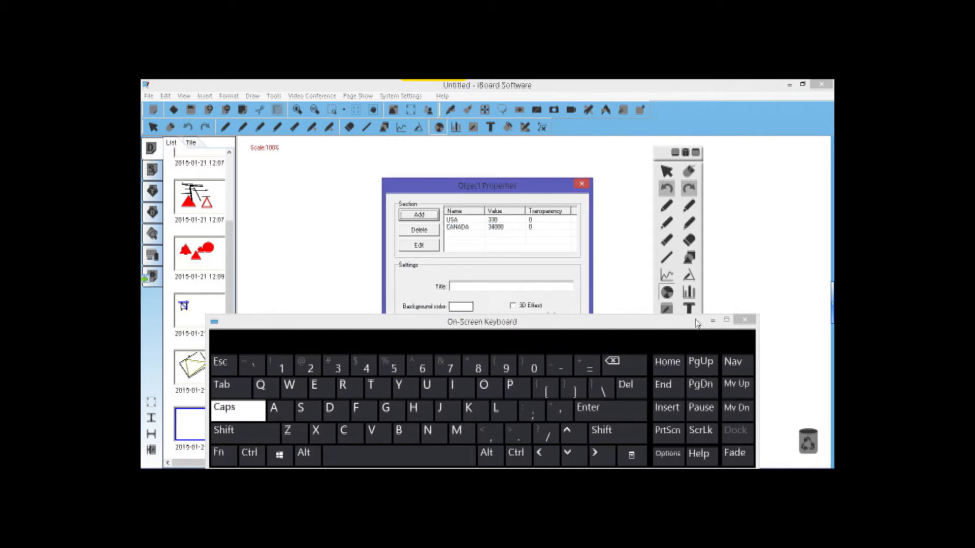
# Close the on-screen keyboard, turn on the 3D Effect and title the pie chart POPULATION.
pyautogui.click(745, 320)
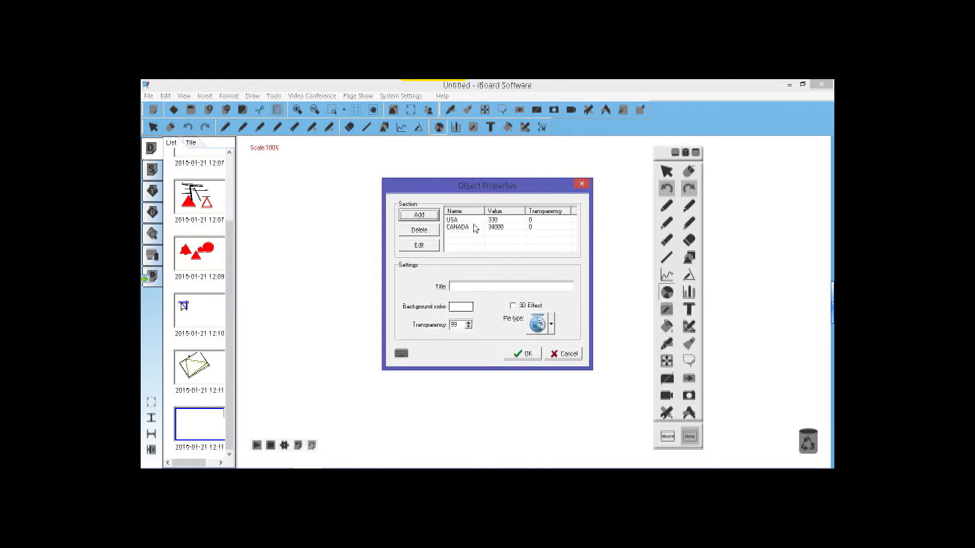
pyautogui.click(513, 306)
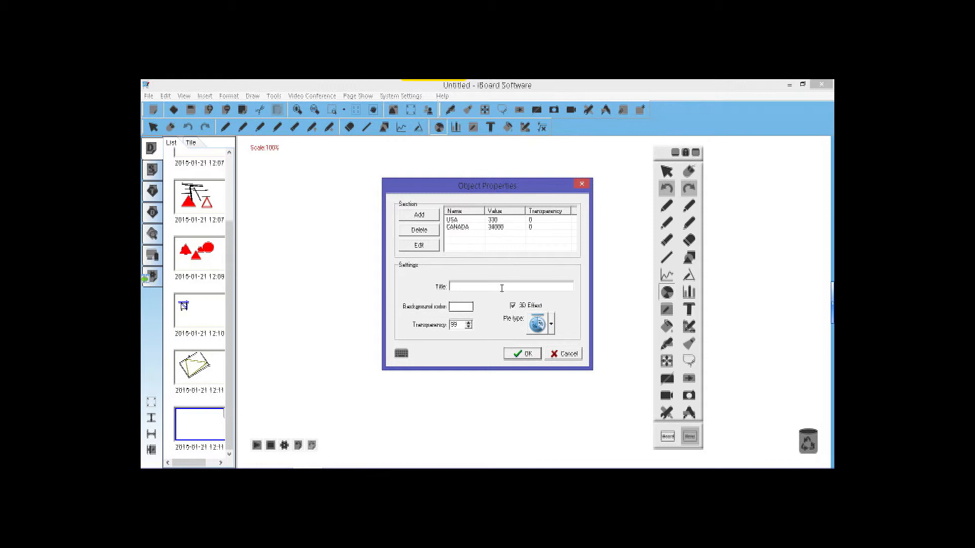
pyautogui.write('P')
pyautogui.write('LATION')
pyautogui.click(462, 308)
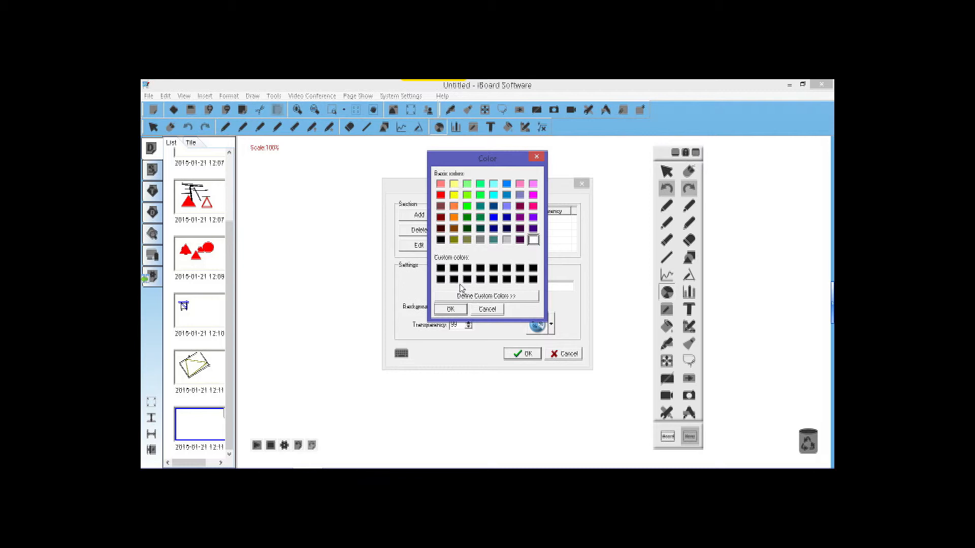
pyautogui.click(488, 311)
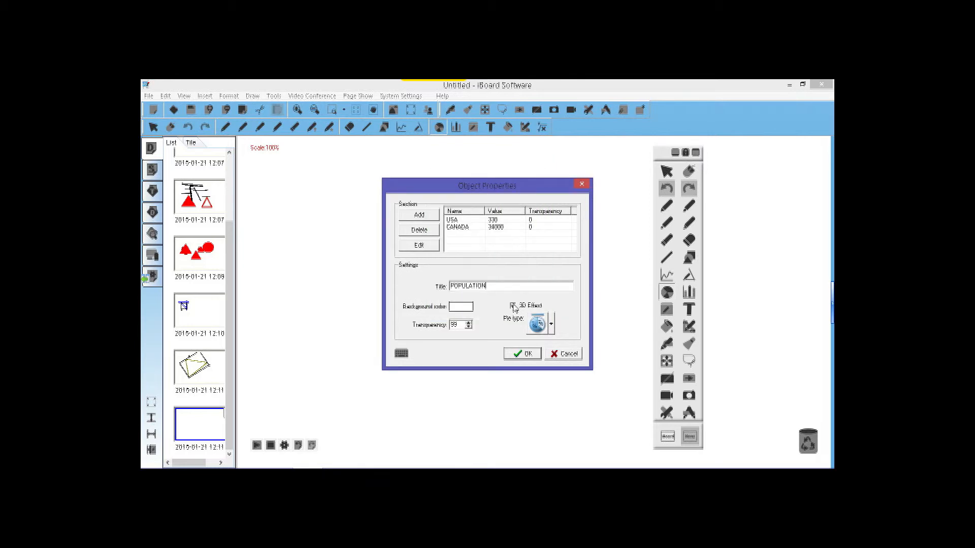
# Create the pie chart with pie type Style 1 and pull its CANADA slice away from the USA slice.
pyautogui.click(553, 328)
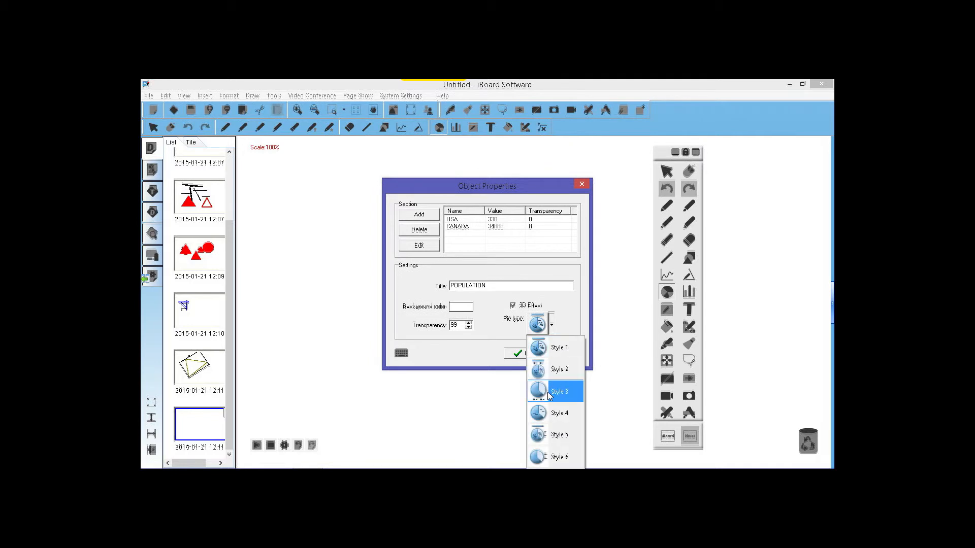
pyautogui.click(551, 347)
pyautogui.click(526, 357)
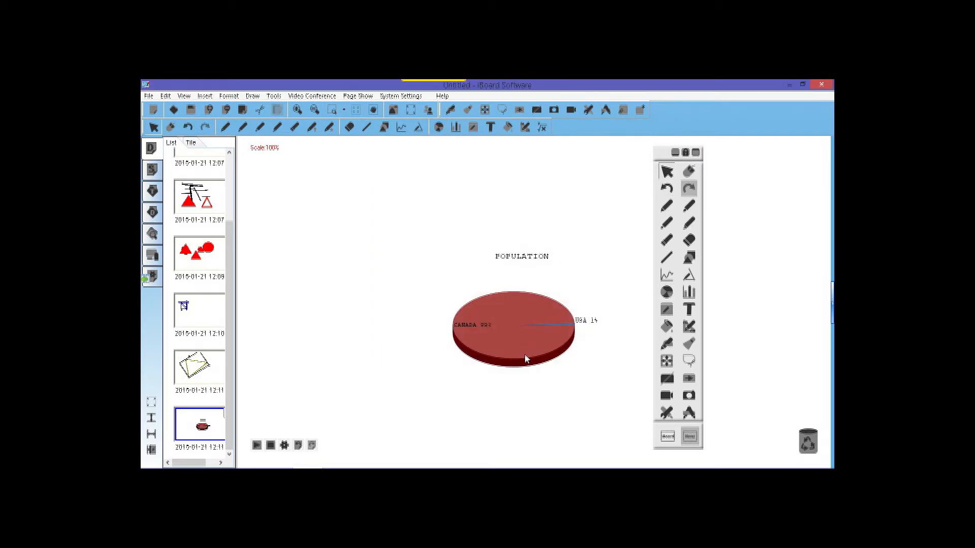
pyautogui.click(488, 361)
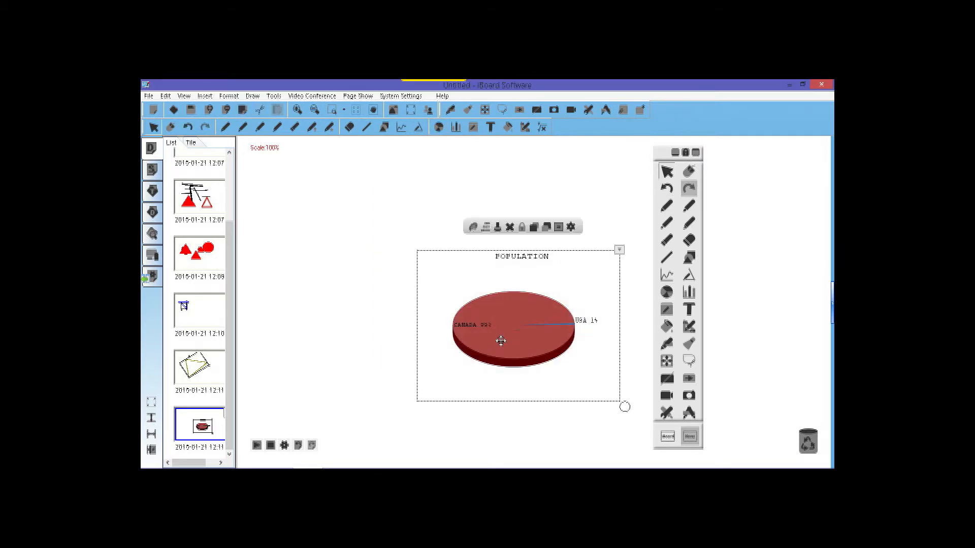
pyautogui.moveTo(521, 293); pyautogui.dragTo(504, 295)
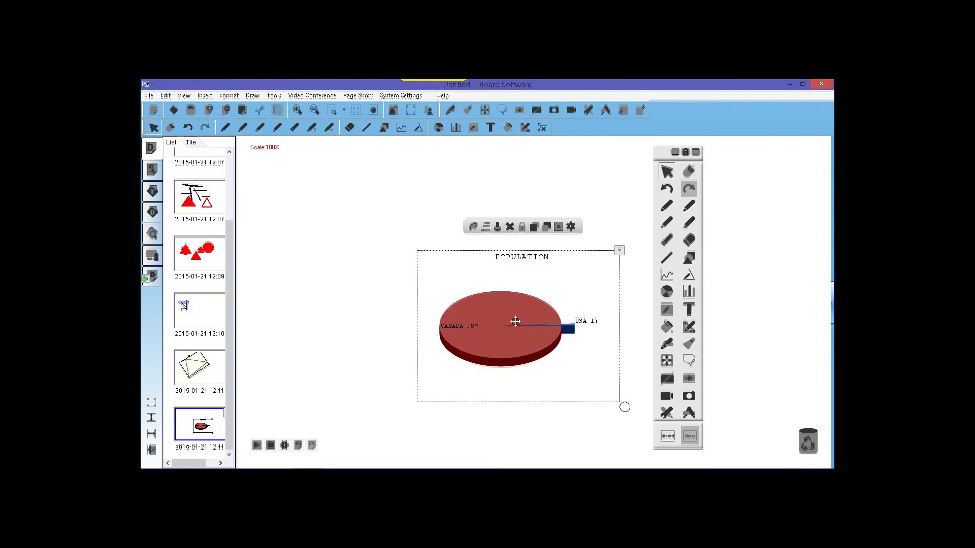
# Open the pie chart's properties and change the CANADA section's value to 34.
pyautogui.click(621, 253)
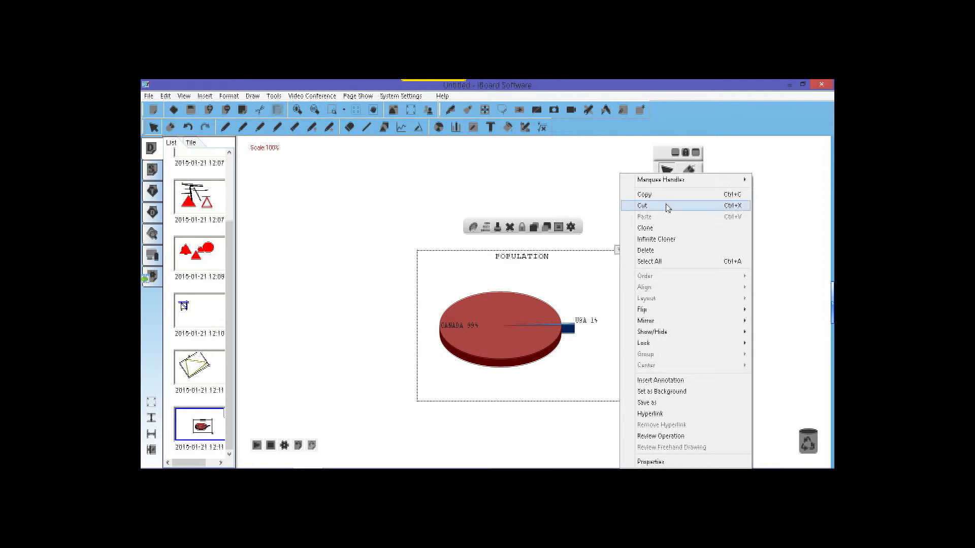
pyautogui.click(651, 462)
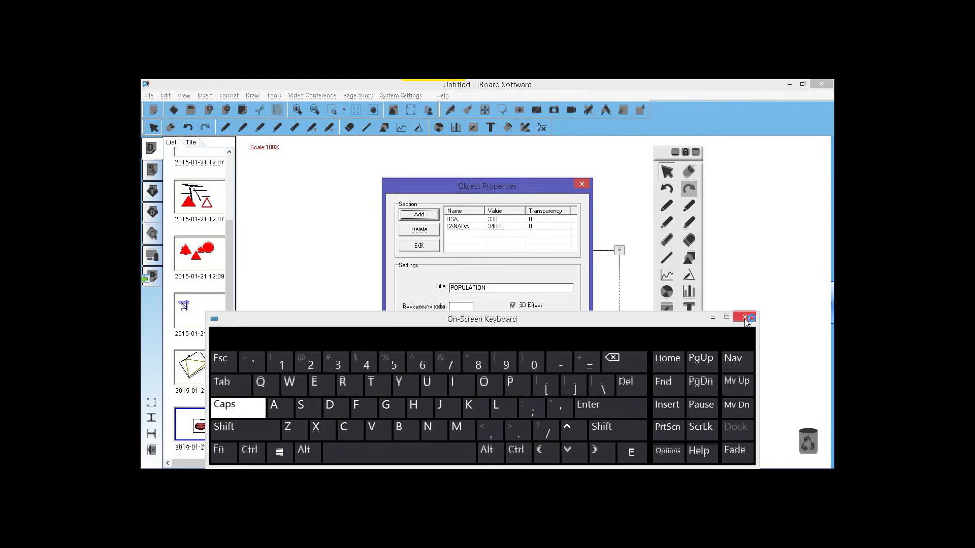
pyautogui.click(459, 227)
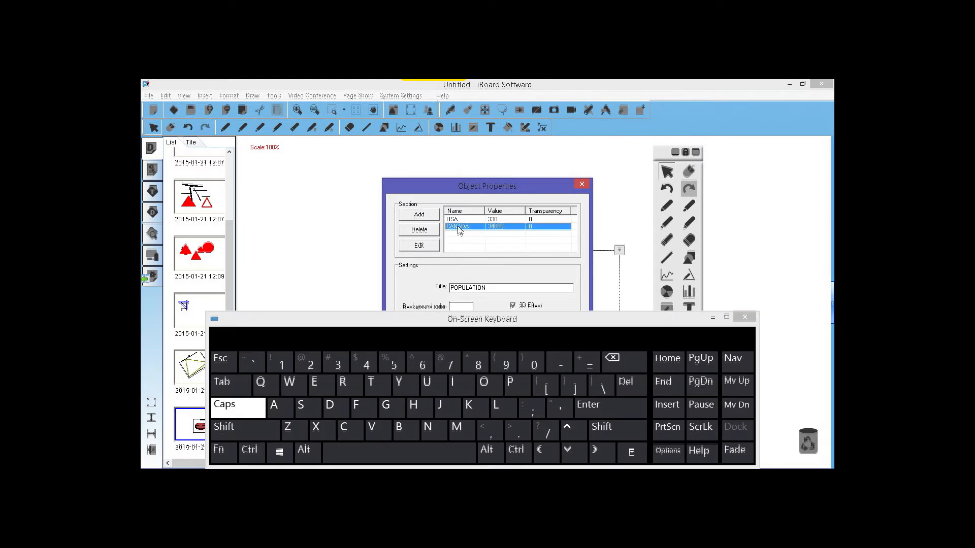
pyautogui.click(414, 248)
pyautogui.click(485, 261)
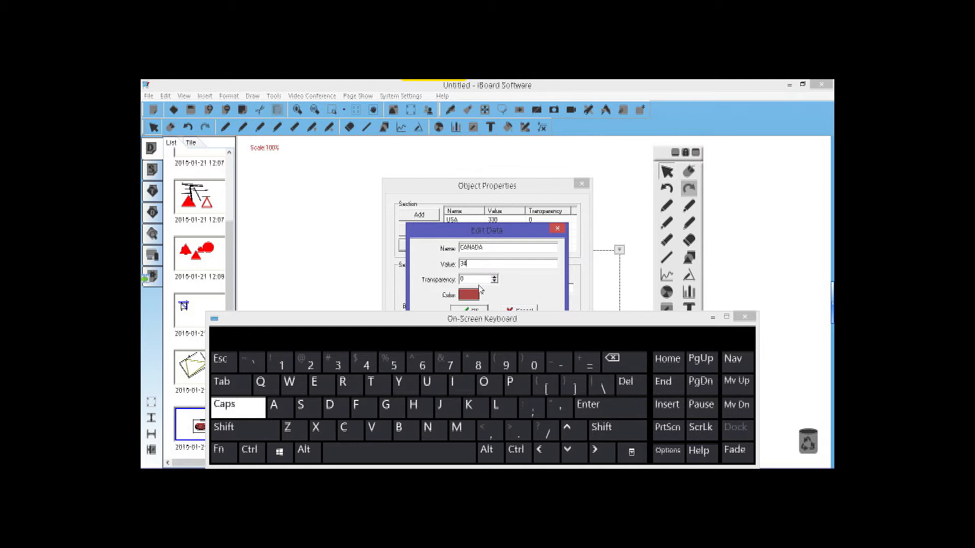
pyautogui.click(481, 310)
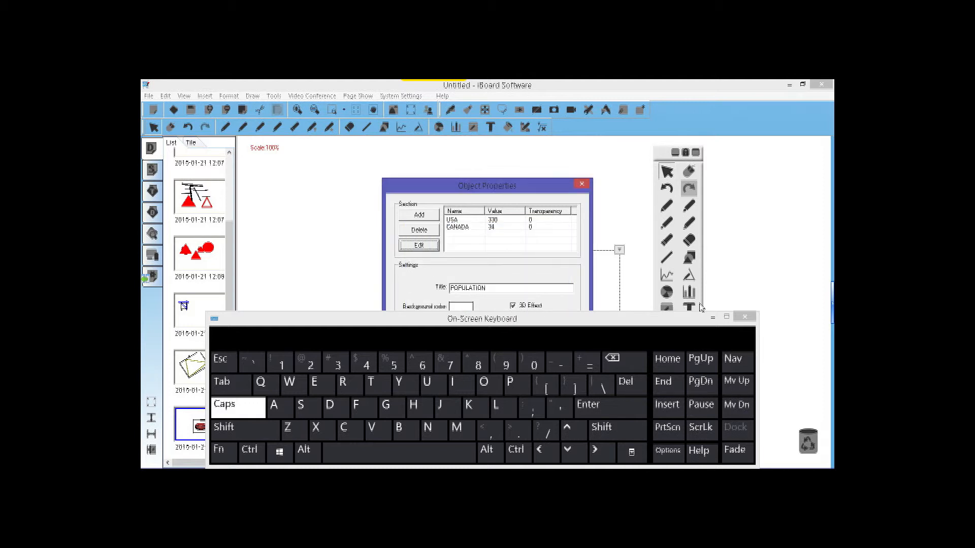
pyautogui.click(742, 317)
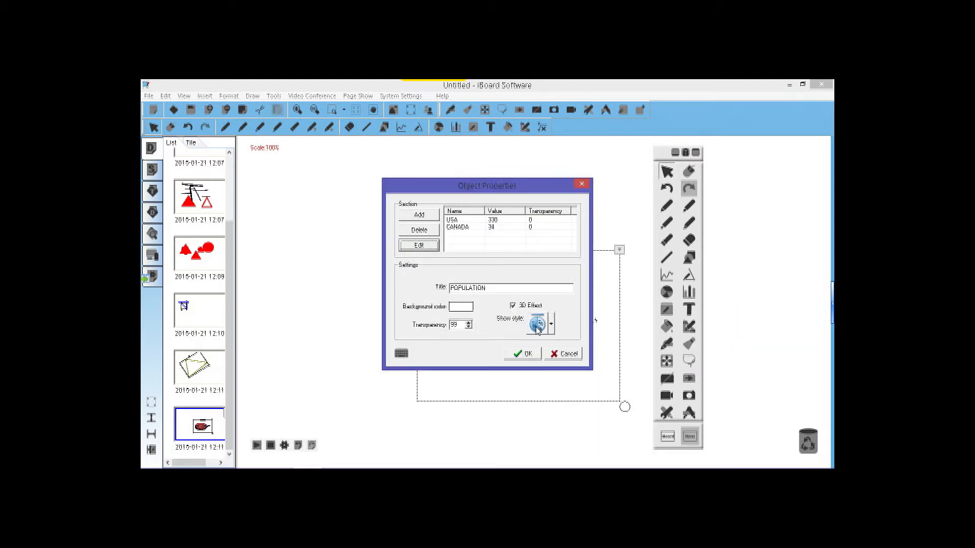
# Apply the edited pie chart data and move the chart toward the page's upper-left area.
pyautogui.click(527, 355)
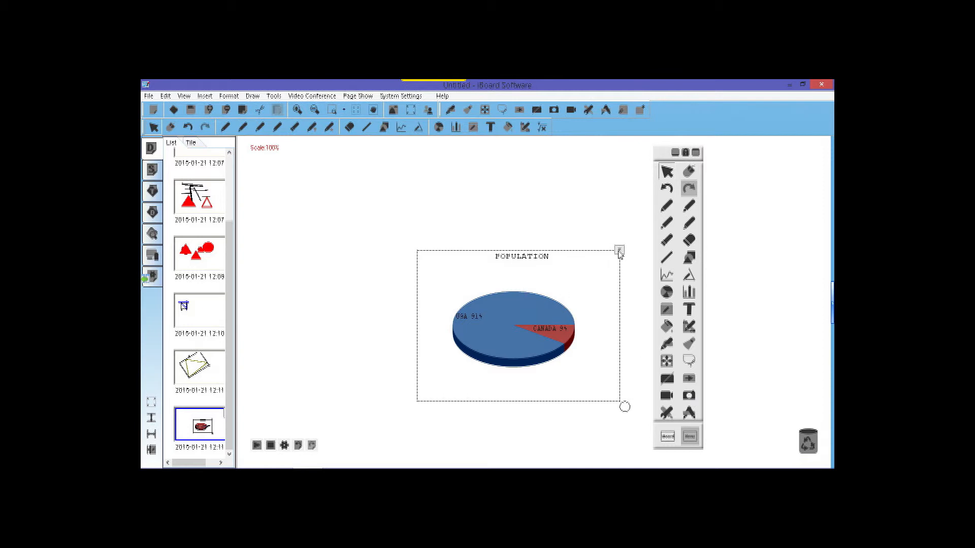
pyautogui.moveTo(593, 259); pyautogui.dragTo(489, 187)
# Open the pie chart's properties and change its title to POPULATION (MILL).
pyautogui.click(518, 176)
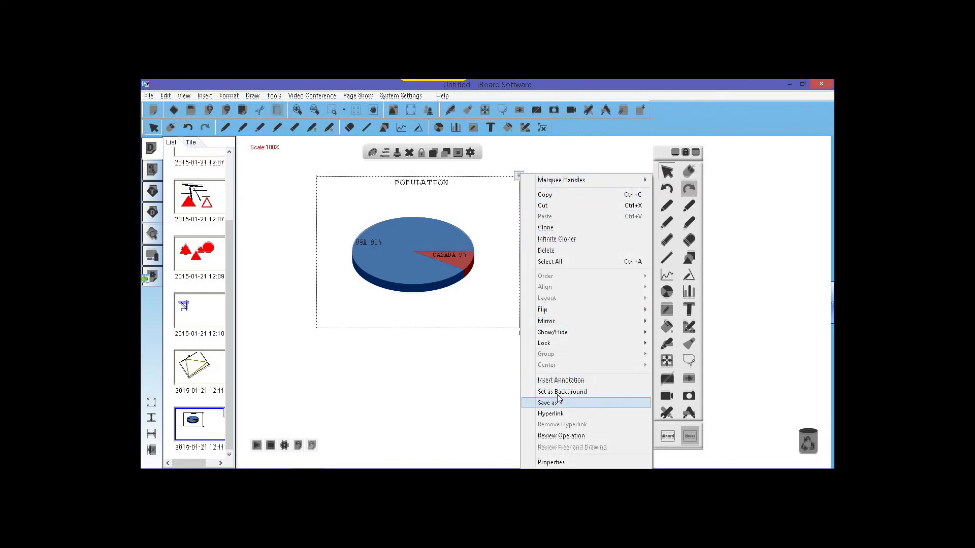
pyautogui.click(559, 463)
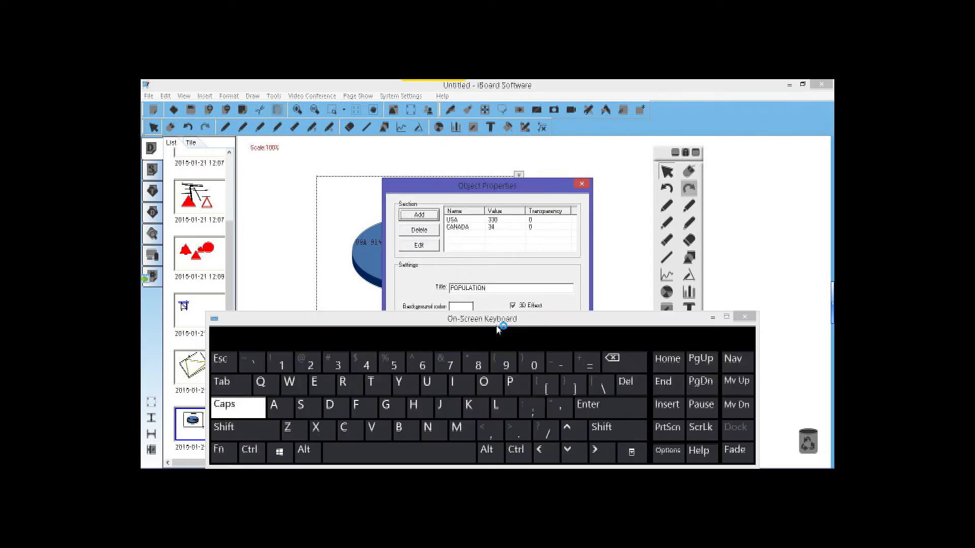
pyautogui.click(745, 316)
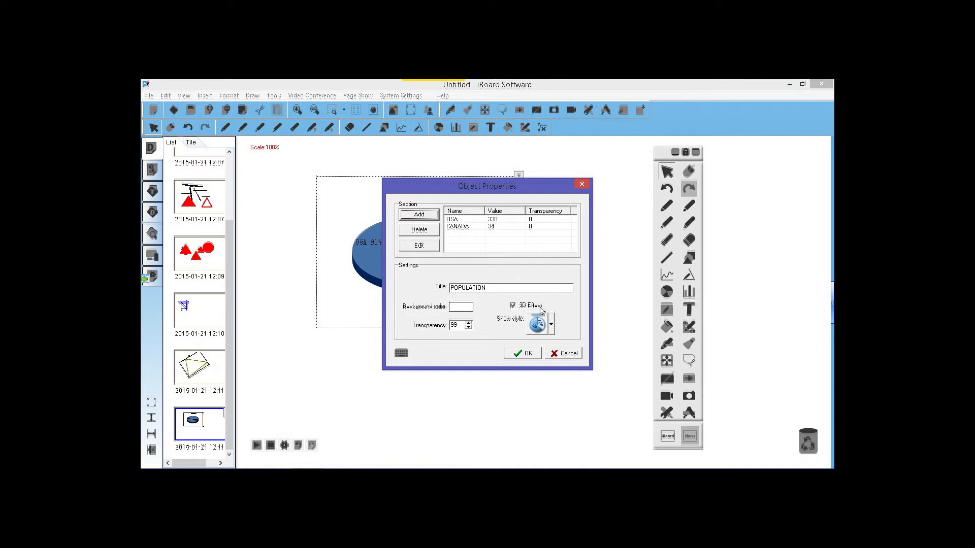
pyautogui.click(506, 288)
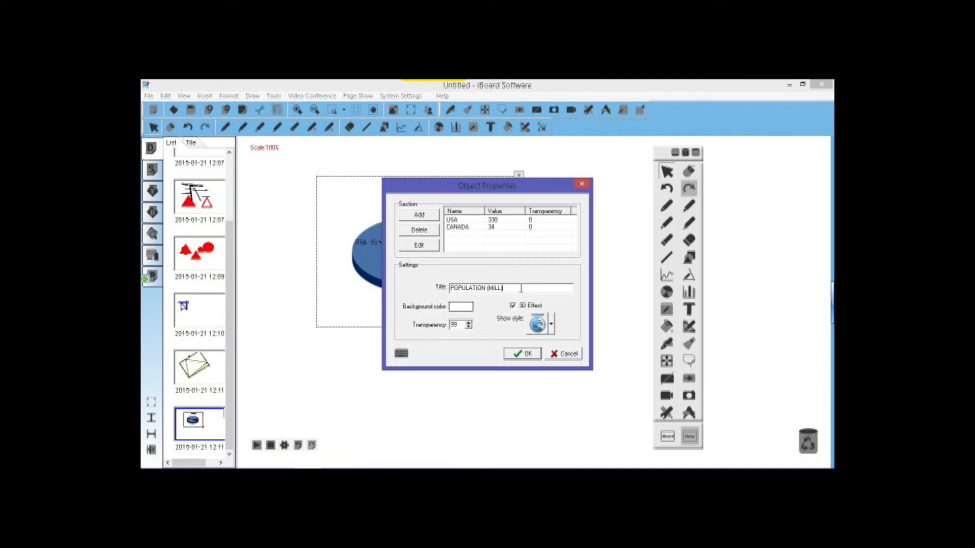
pyautogui.click(523, 353)
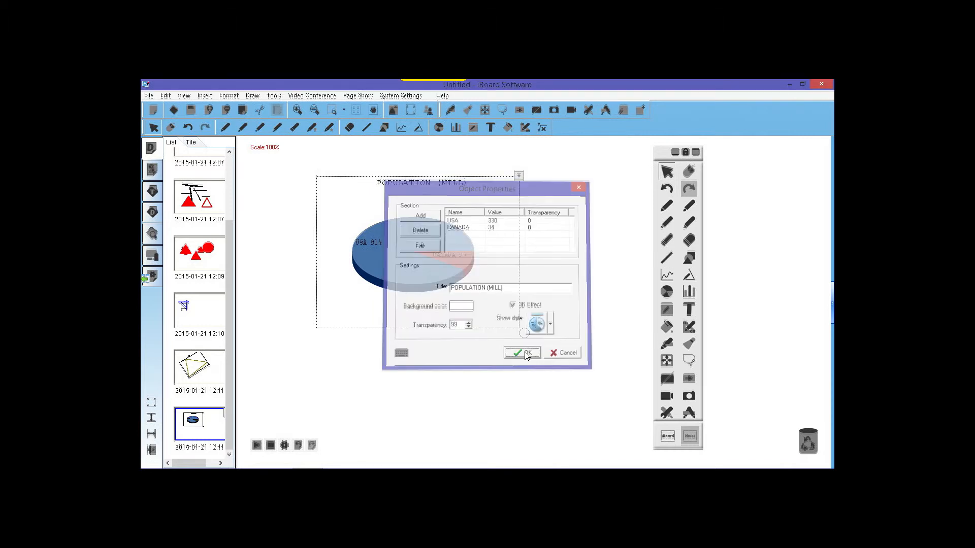
# Enlarge the pie chart and reposition its slices, keeping the CANADA slice apart from the USA slice.
pyautogui.moveTo(463, 263); pyautogui.dragTo(527, 283)
pyautogui.moveTo(524, 333); pyautogui.dragTo(581, 393)
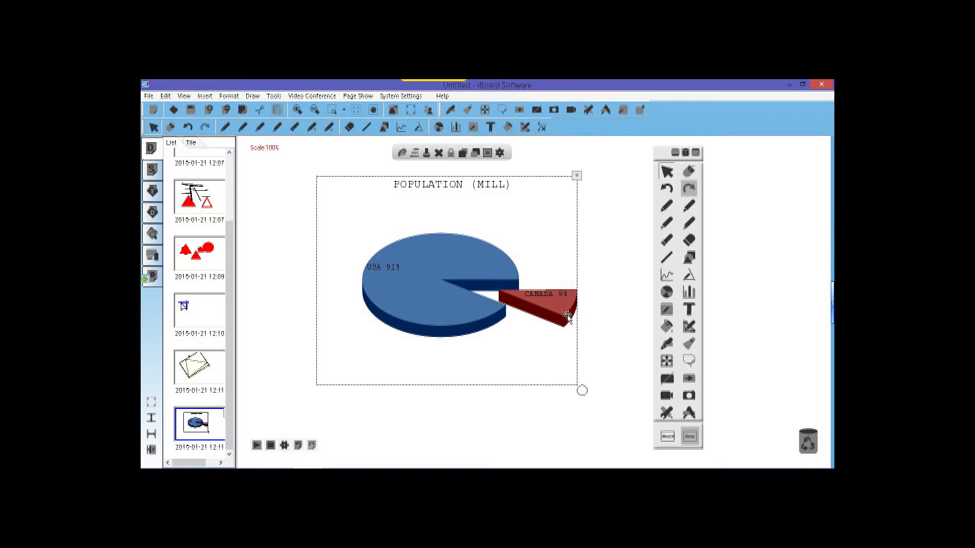
pyautogui.moveTo(438, 281); pyautogui.dragTo(413, 272)
pyautogui.moveTo(544, 295); pyautogui.dragTo(524, 290)
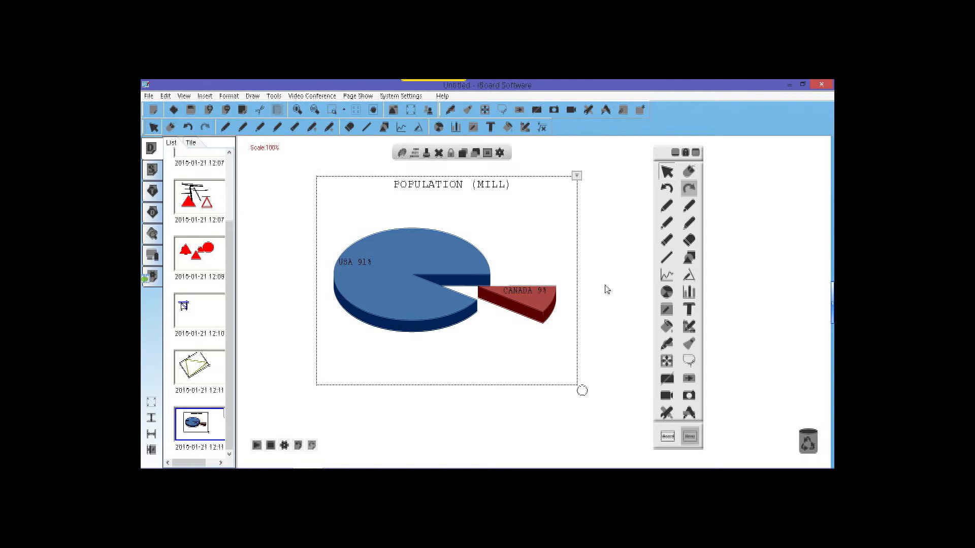
# Recolour the USA section bright green in the chart's properties and pull the CANADA slice away from it.
pyautogui.click(577, 176)
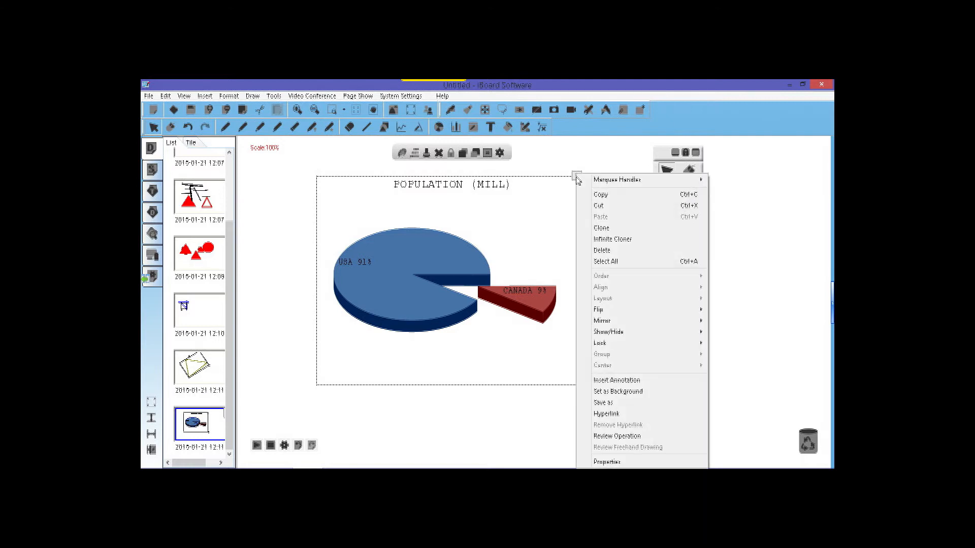
pyautogui.click(625, 461)
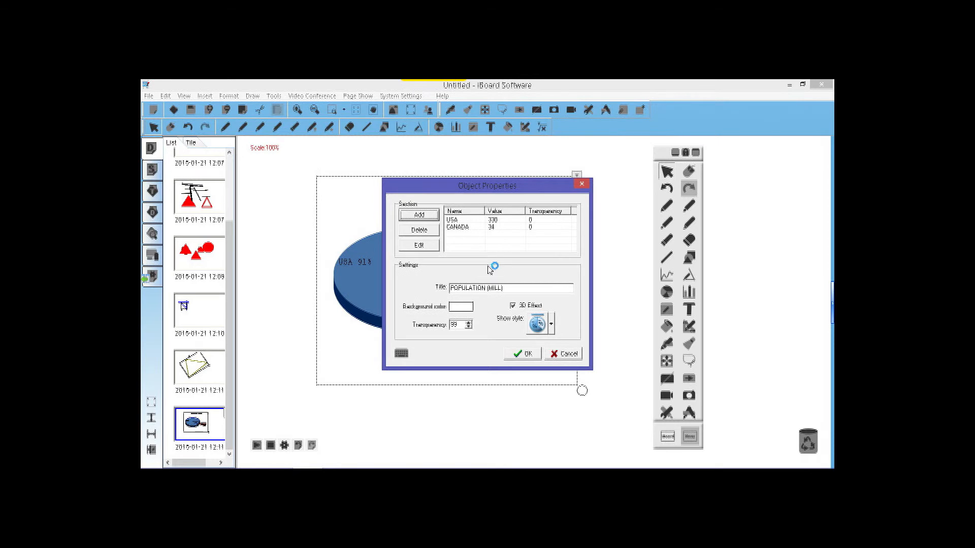
pyautogui.click(461, 220)
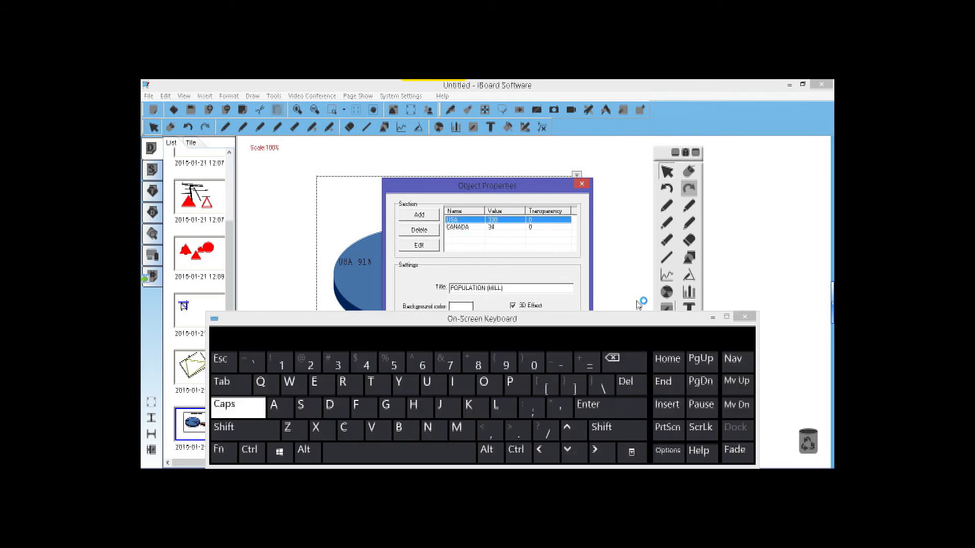
pyautogui.click(745, 316)
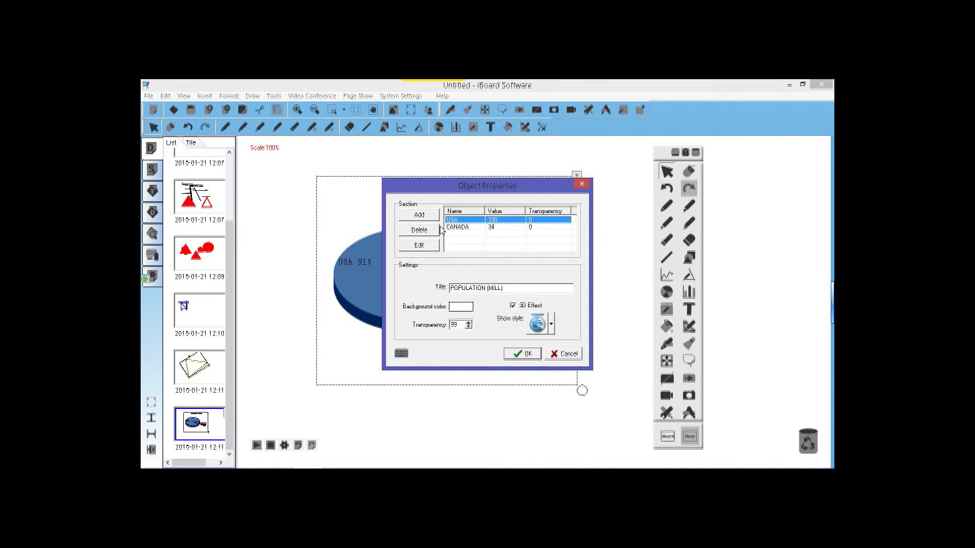
pyautogui.click(427, 249)
pyautogui.click(468, 295)
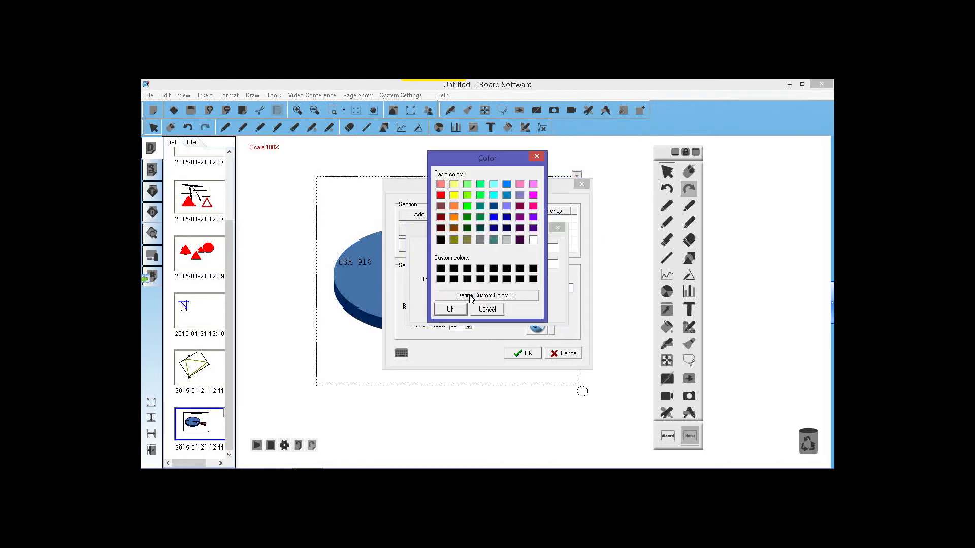
pyautogui.click(481, 196)
pyautogui.click(450, 309)
pyautogui.click(469, 314)
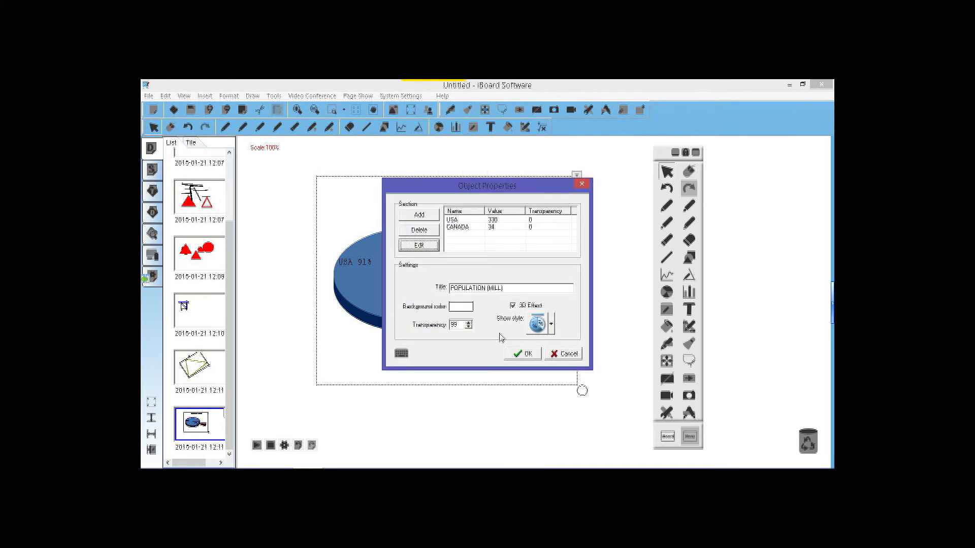
pyautogui.click(533, 355)
pyautogui.moveTo(509, 311); pyautogui.dragTo(558, 315)
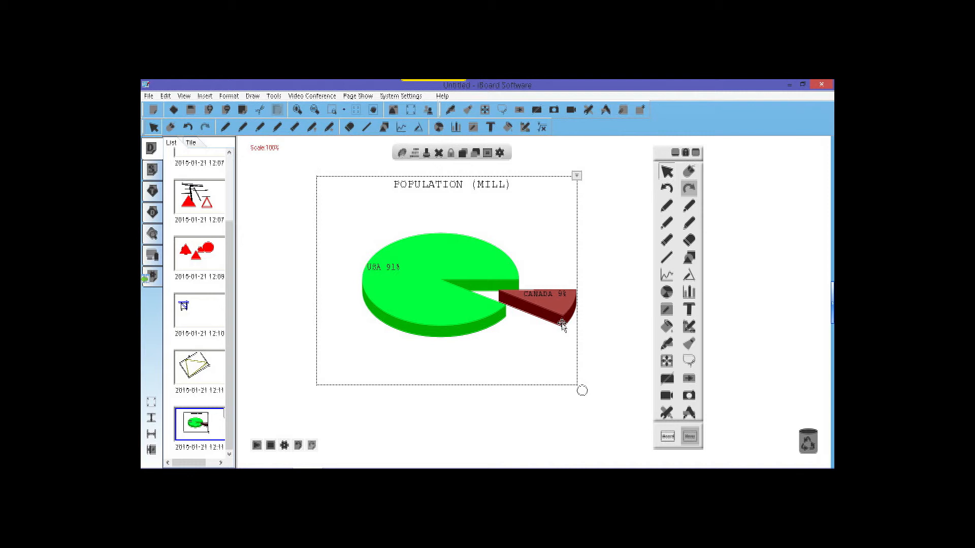
# Turn off the pie chart's 3D Effect and pull the CANADA slice away from the flat USA slice.
pyautogui.click(577, 176)
pyautogui.click(612, 461)
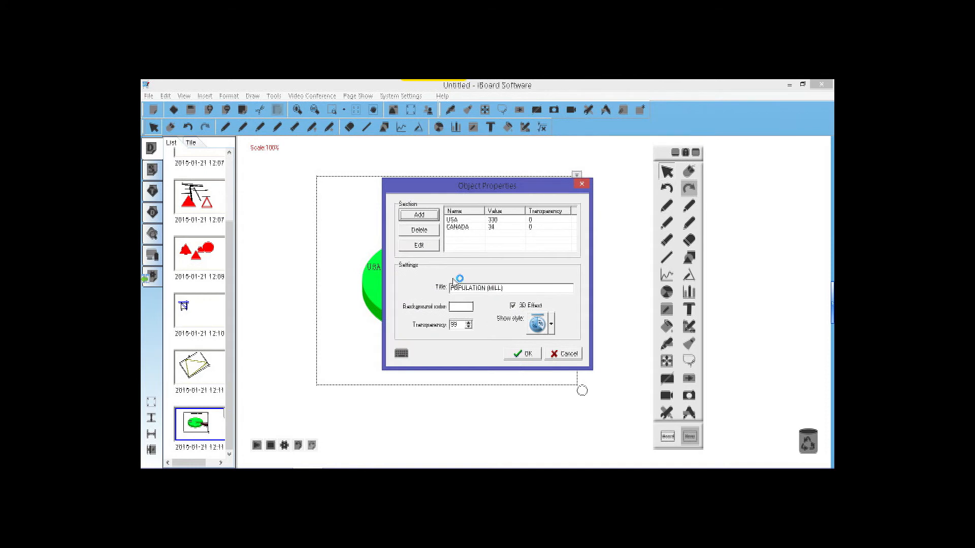
pyautogui.click(513, 305)
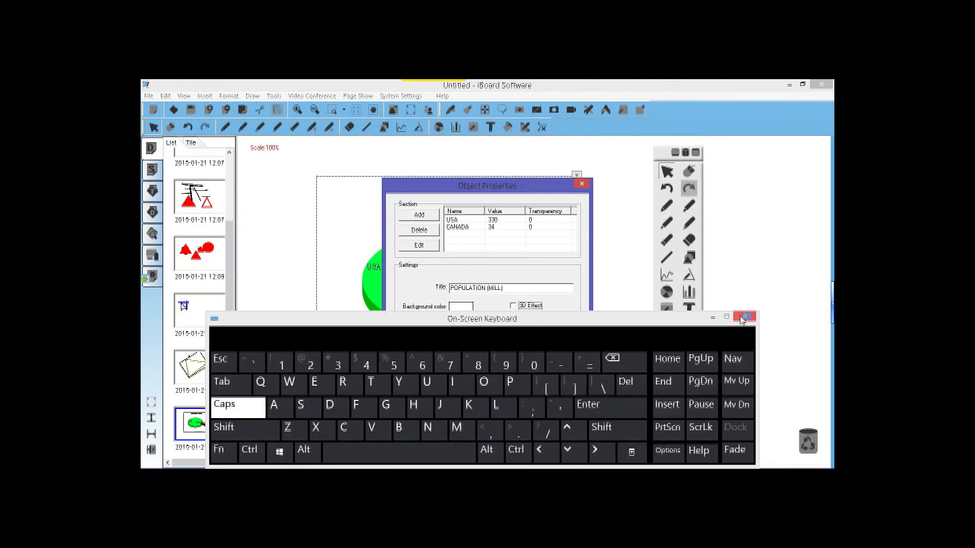
pyautogui.click(744, 317)
pyautogui.click(523, 354)
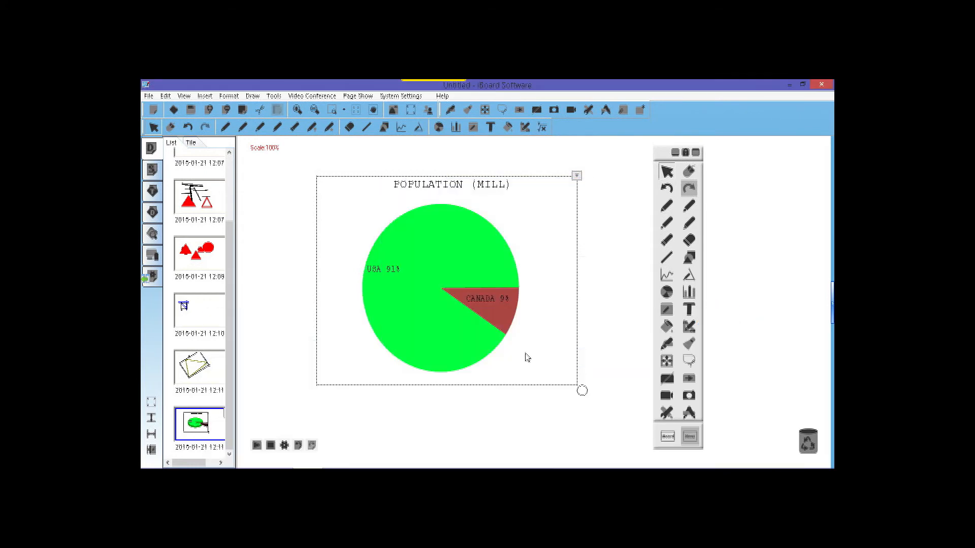
pyautogui.moveTo(481, 298); pyautogui.dragTo(540, 317)
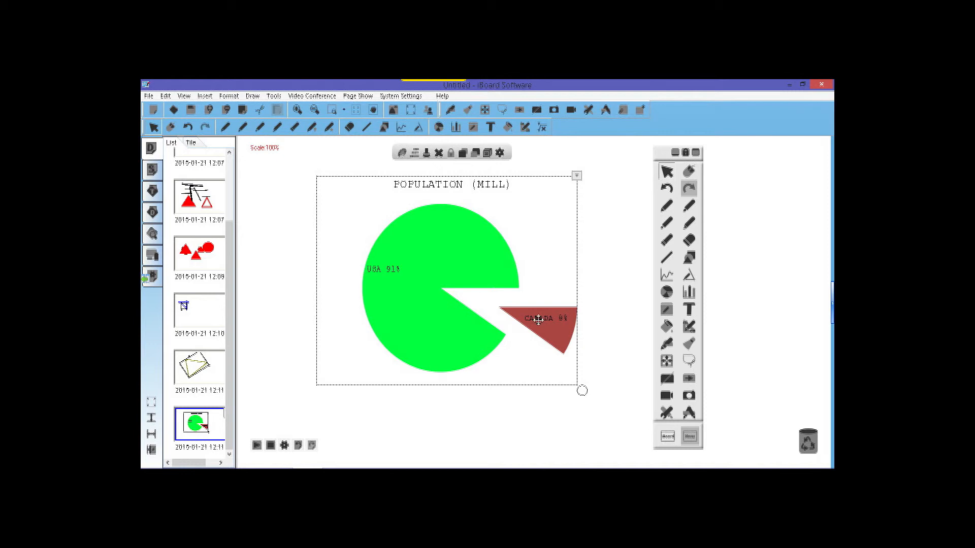
# Add a new page and draw a blue table with 4 rows and 4 columns, medium line width and 50% transparency.
pyautogui.click(212, 112)
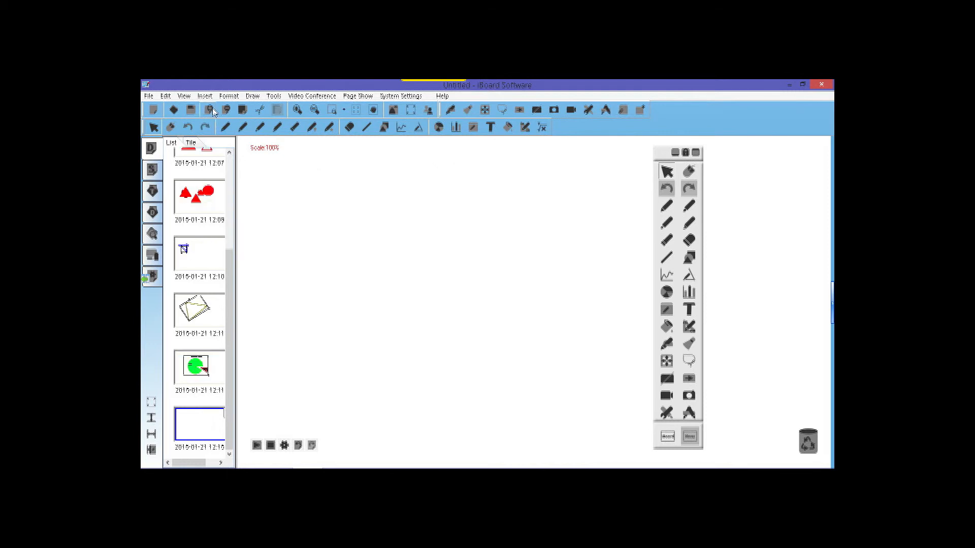
pyautogui.moveTo(659, 158); pyautogui.dragTo(629, 159)
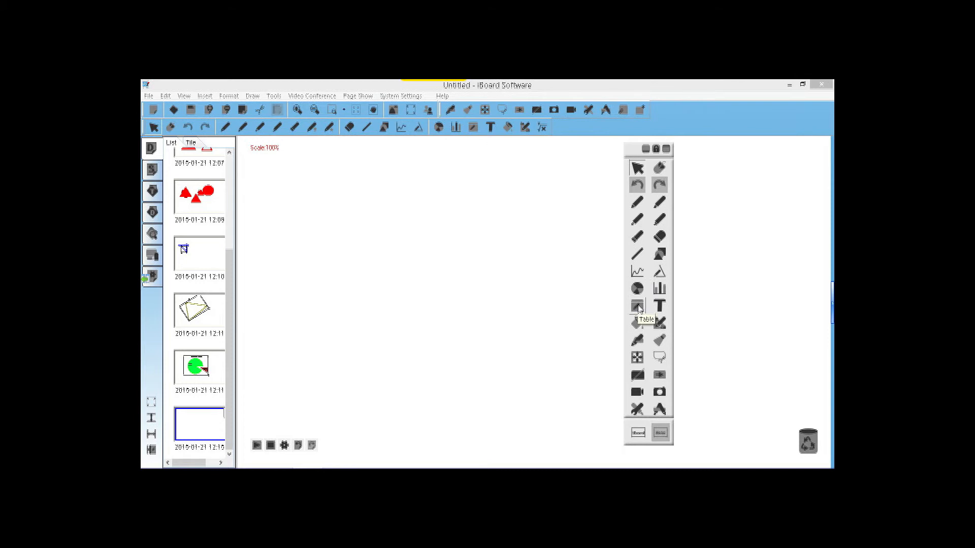
pyautogui.click(638, 308)
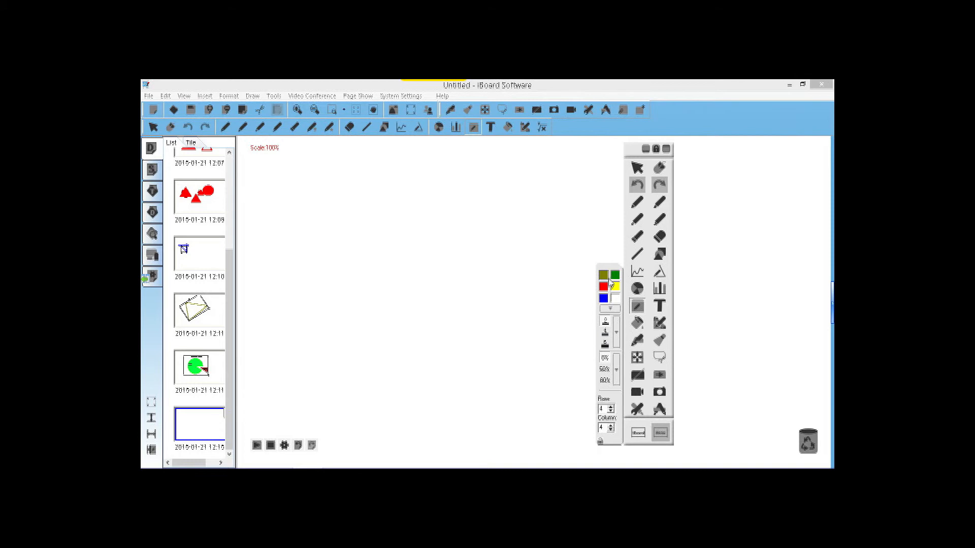
pyautogui.click(604, 299)
pyautogui.click(606, 334)
pyautogui.click(605, 371)
pyautogui.moveTo(294, 184); pyautogui.dragTo(562, 394)
pyautogui.moveTo(575, 398); pyautogui.dragTo(574, 400)
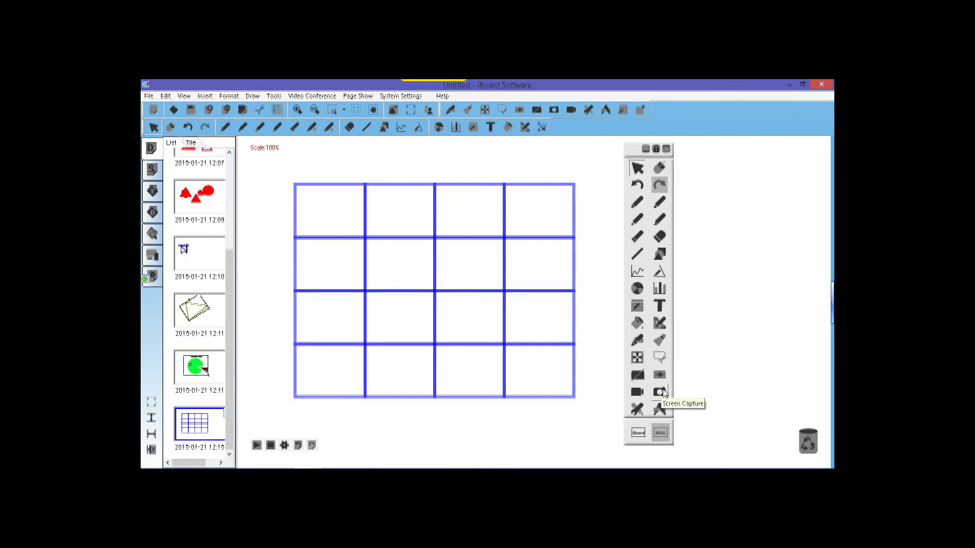
# Switch to desktop mode and screen-capture a rectangular area around the iBoard logo into the page.
pyautogui.click(638, 435)
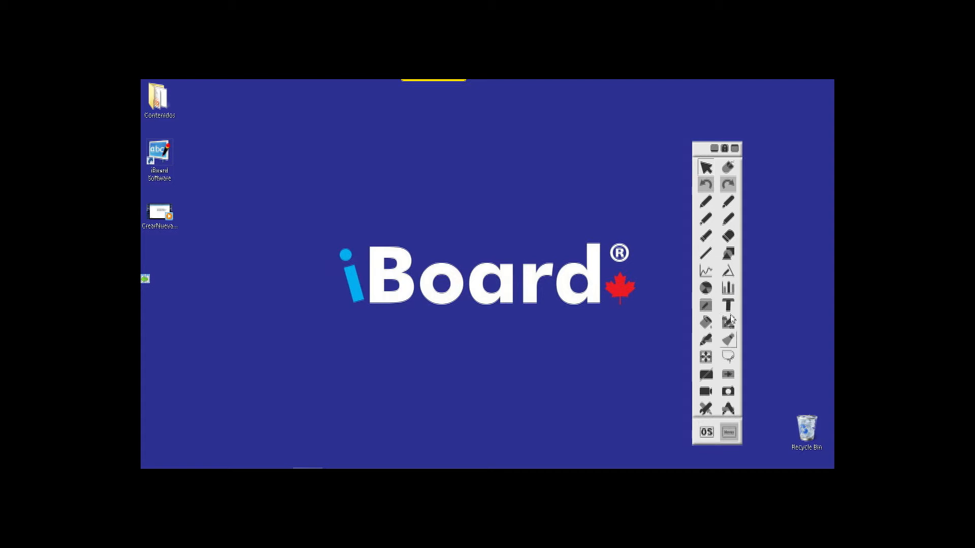
pyautogui.click(729, 392)
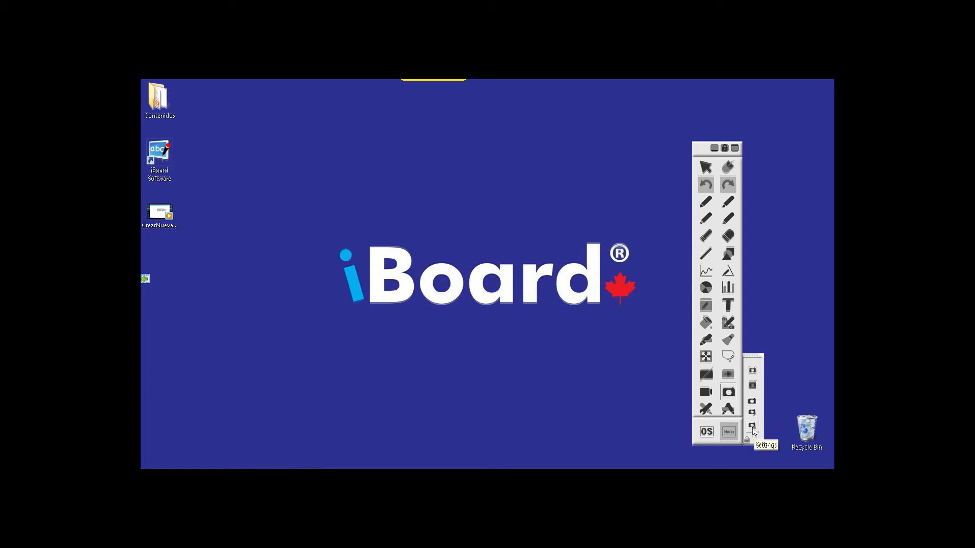
pyautogui.click(752, 402)
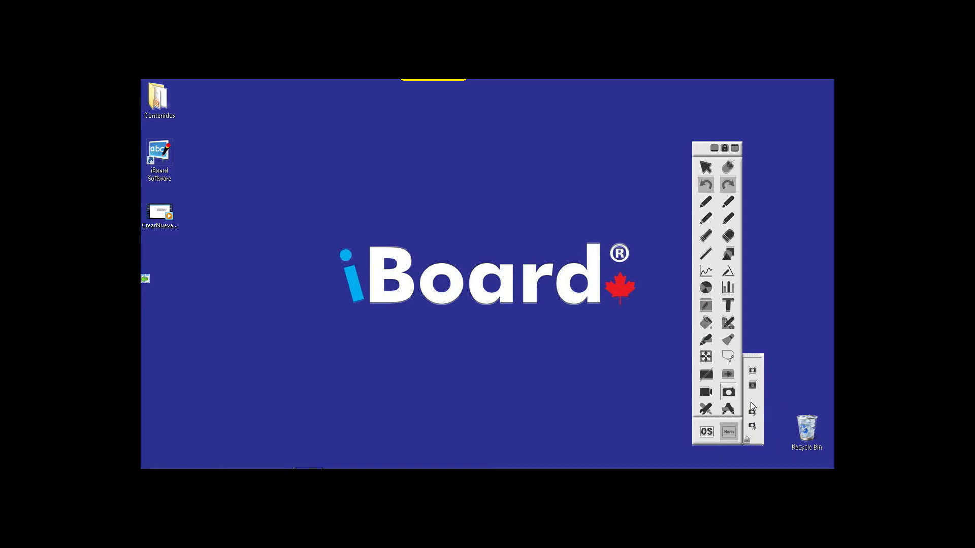
pyautogui.moveTo(319, 216); pyautogui.dragTo(656, 329)
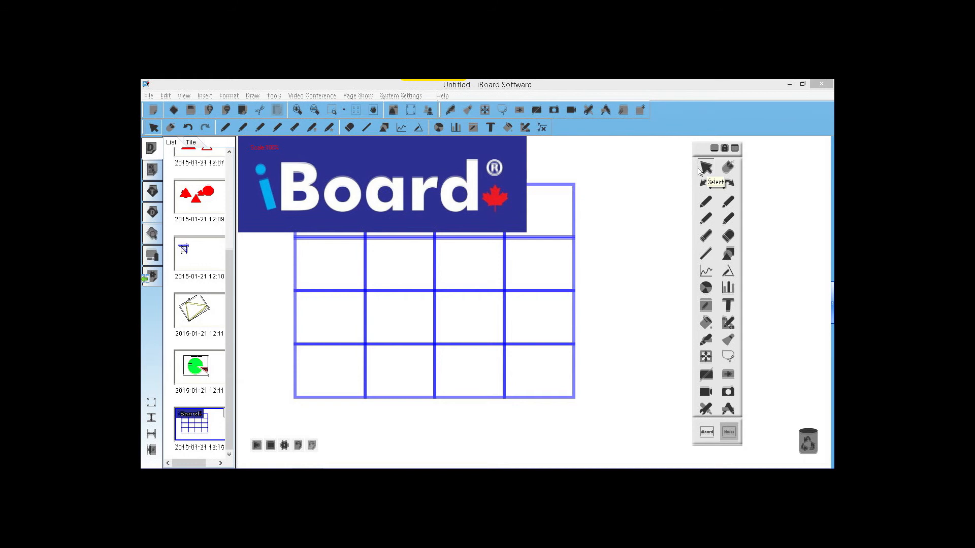
# Move the captured logo beside the table and place it in the top-right, bottom-right and third-row second-column cells.
pyautogui.click(426, 159)
pyautogui.moveTo(427, 159); pyautogui.dragTo(722, 187)
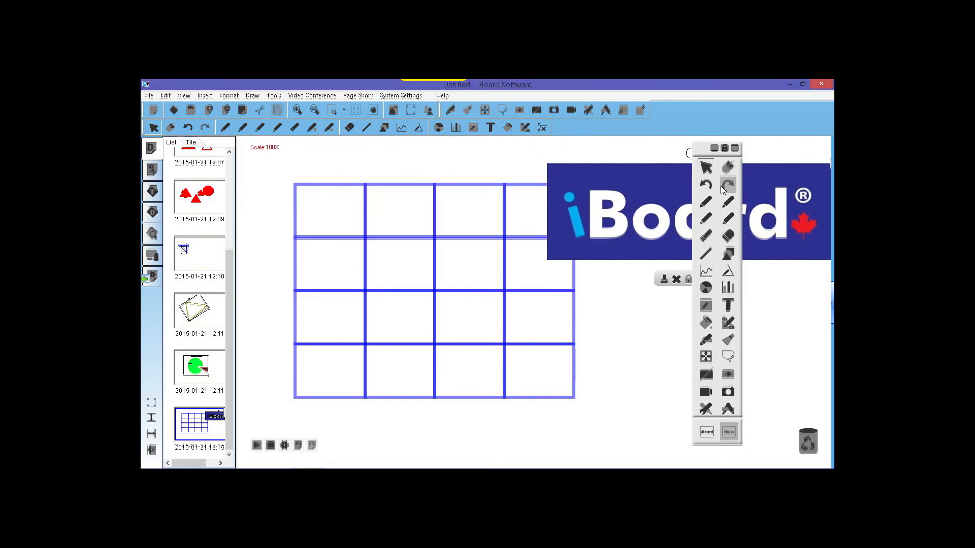
pyautogui.moveTo(617, 178); pyautogui.dragTo(537, 205)
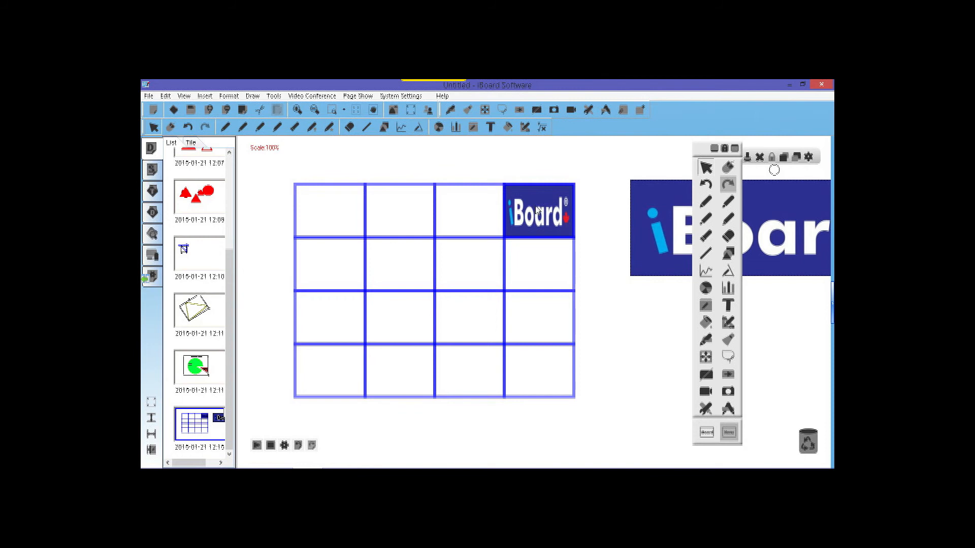
pyautogui.moveTo(651, 202); pyautogui.dragTo(413, 326)
pyautogui.moveTo(638, 235); pyautogui.dragTo(636, 245)
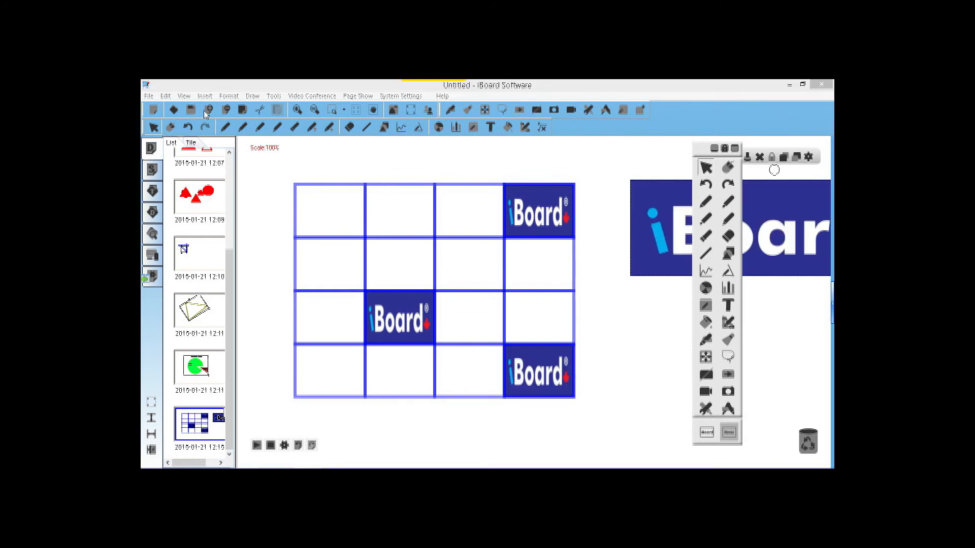
# Add a new page, insert the text HELLO in its upper area and return to the Select tool.
pyautogui.click(209, 111)
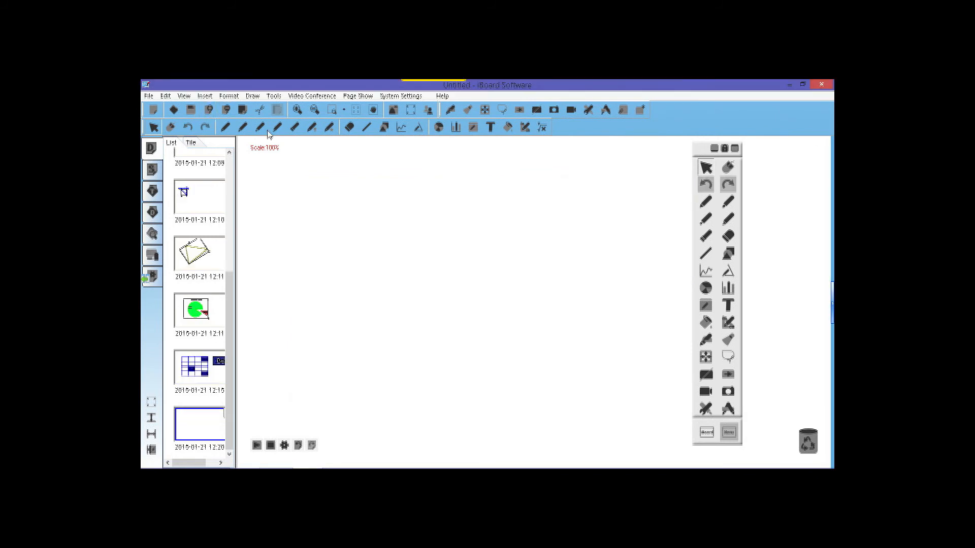
pyautogui.click(728, 305)
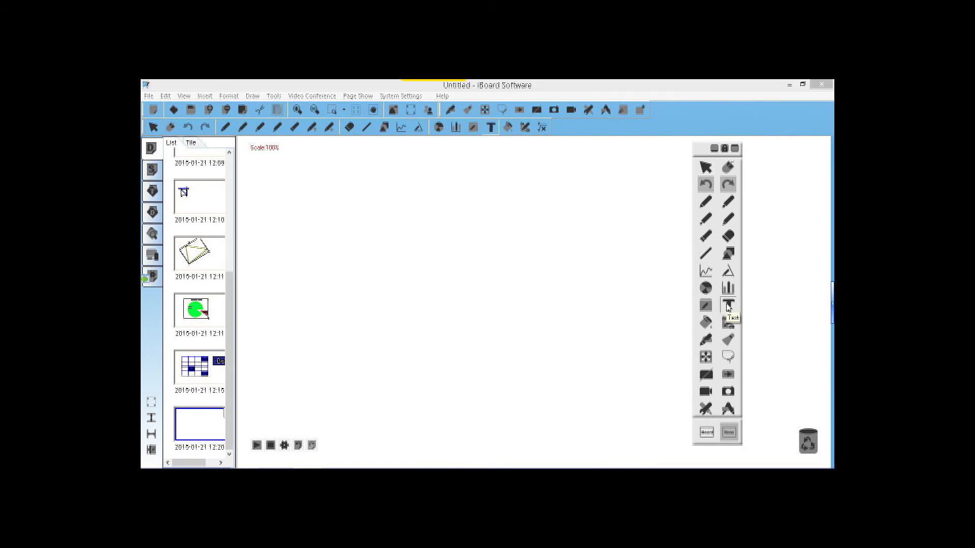
pyautogui.click(358, 195)
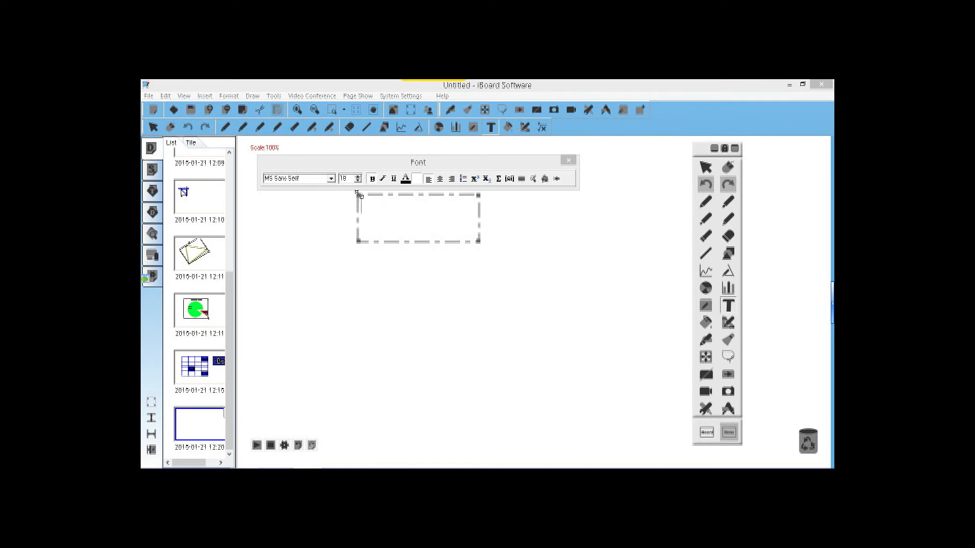
pyautogui.write('HELLO')
pyautogui.click(510, 209)
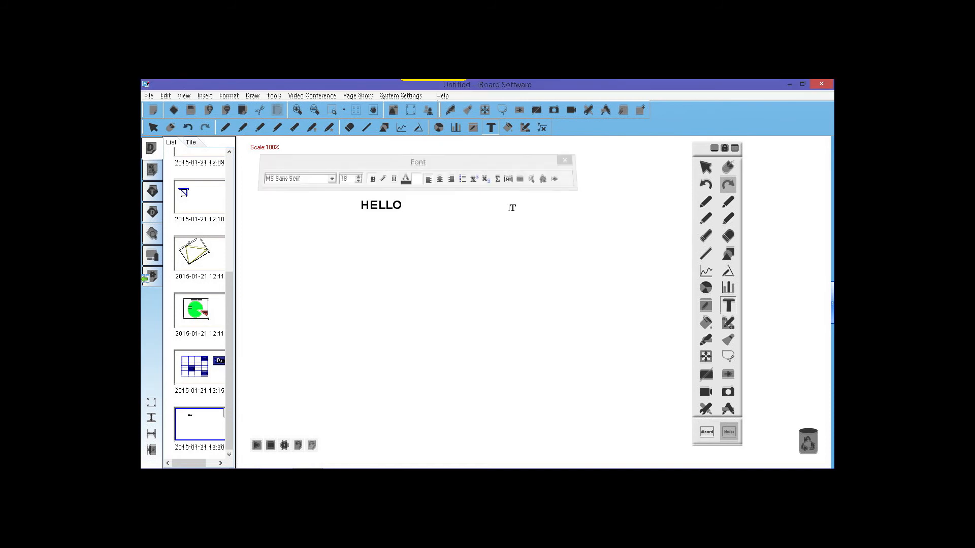
pyautogui.click(706, 167)
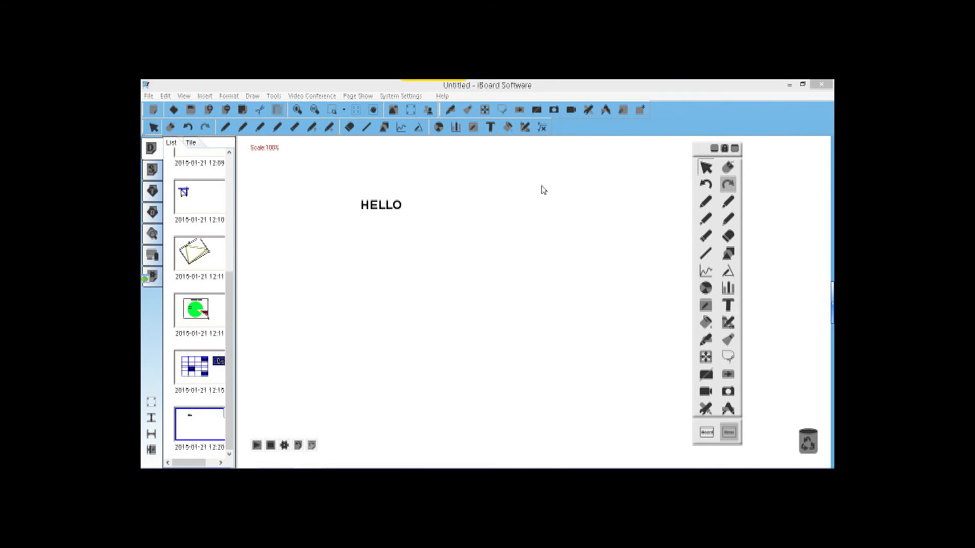
# Move the HELLO text slightly to the right and set its font size to 23.
pyautogui.click(386, 208)
pyautogui.moveTo(386, 208); pyautogui.dragTo(437, 210)
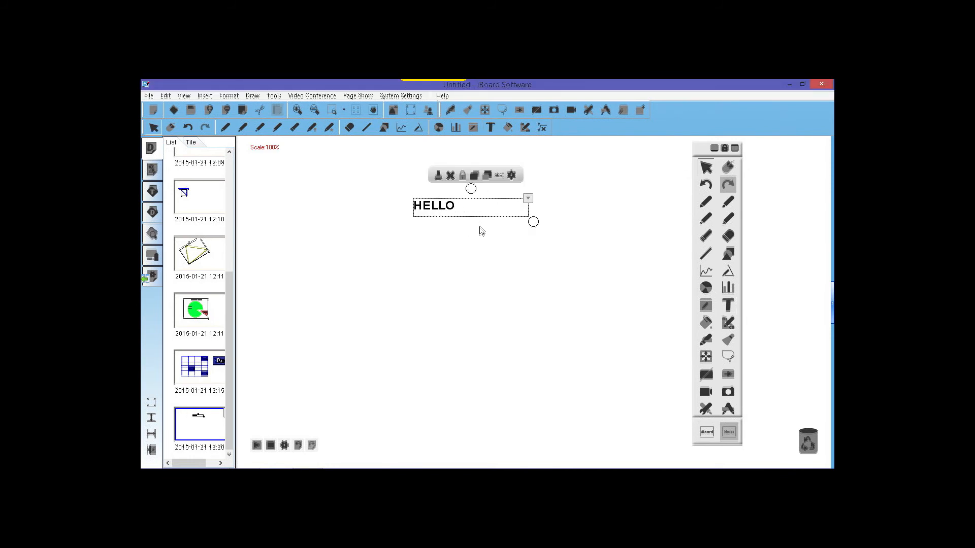
pyautogui.doubleClick(439, 208)
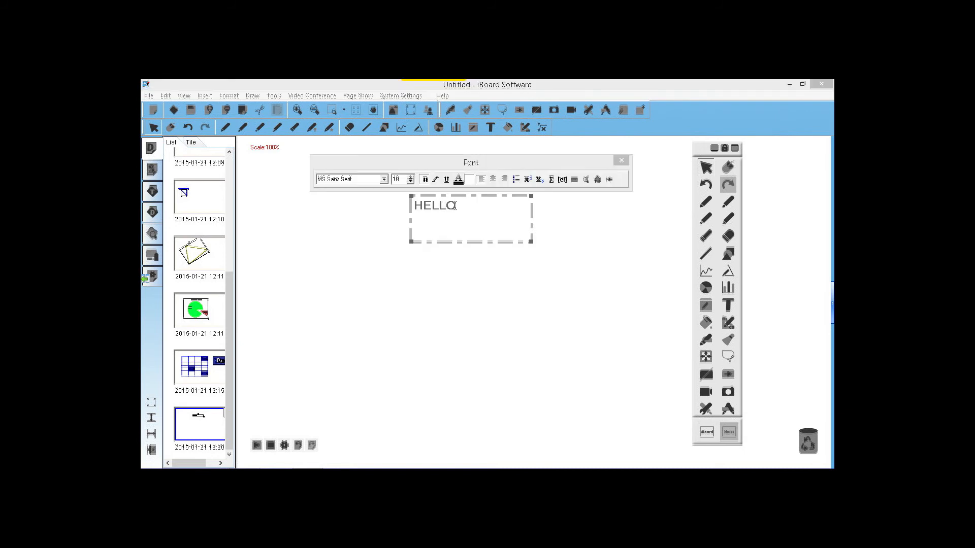
pyautogui.moveTo(455, 206); pyautogui.dragTo(403, 204)
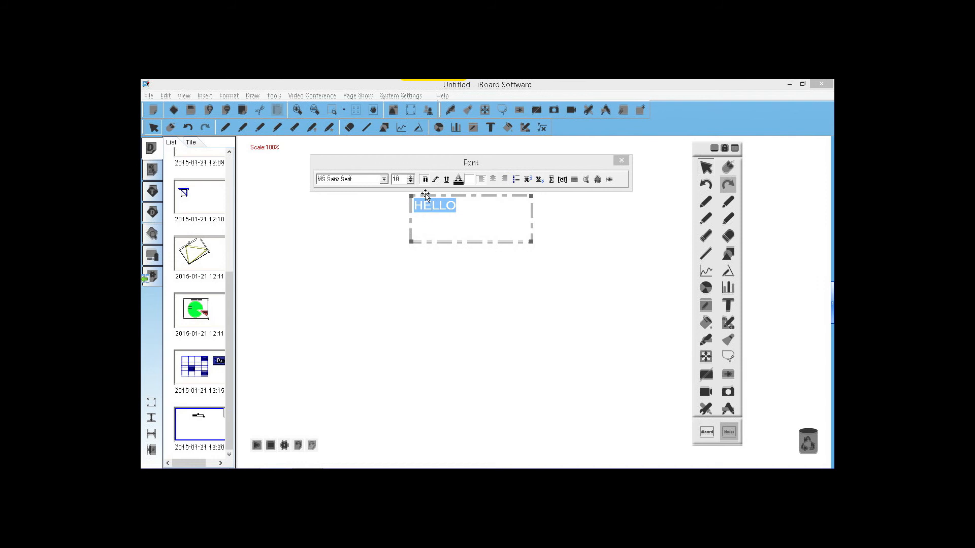
pyautogui.click(411, 178)
pyautogui.click(411, 177)
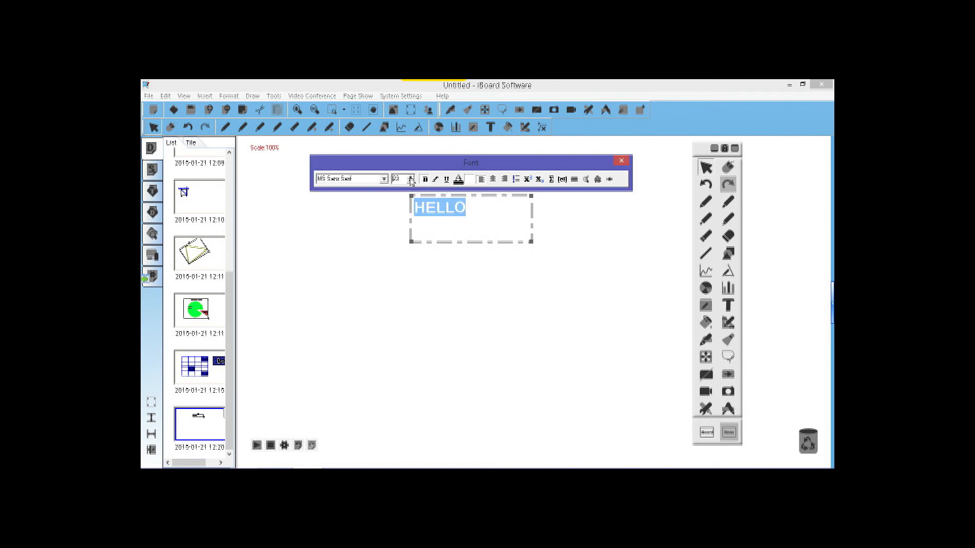
# Change the font colour of the HELLO text to bright green and finish editing it.
pyautogui.click(459, 180)
pyautogui.click(467, 208)
pyautogui.click(450, 310)
pyautogui.click(489, 271)
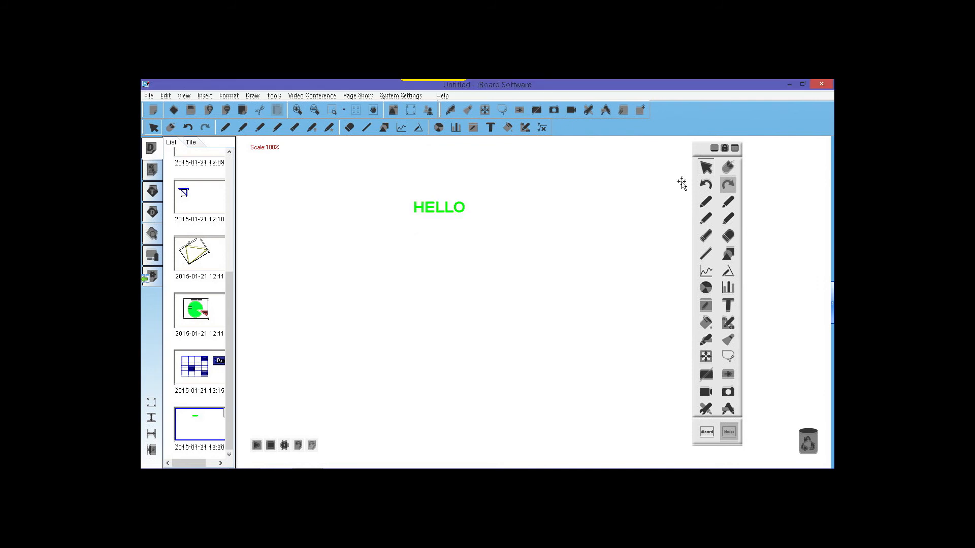
# Move the HELLO text to the upper right of the page, enlarge it and rotate it to slope diagonally upward.
pyautogui.moveTo(441, 210); pyautogui.dragTo(537, 179)
pyautogui.moveTo(629, 195); pyautogui.dragTo(647, 241)
pyautogui.moveTo(579, 158); pyautogui.dragTo(569, 186)
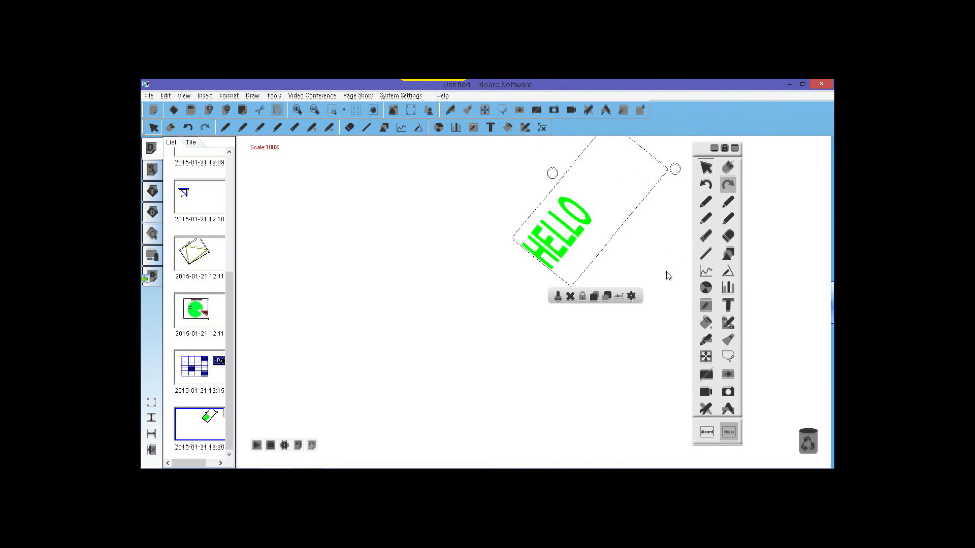
# Draw a red rectangle about 10 cm by 5 cm below the HELLO text with its side lengths displayed.
pyautogui.click(728, 253)
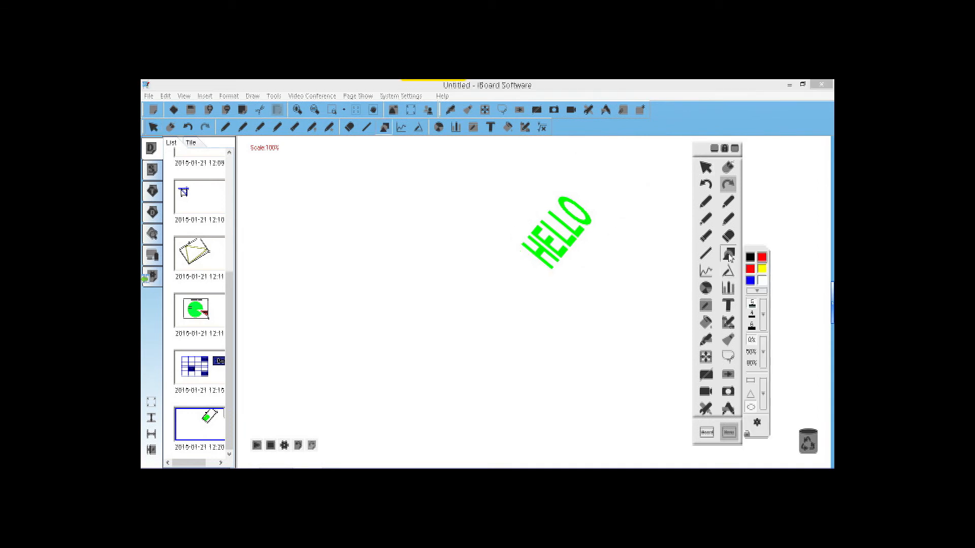
pyautogui.click(757, 422)
pyautogui.click(756, 386)
pyautogui.moveTo(352, 286); pyautogui.dragTo(508, 371)
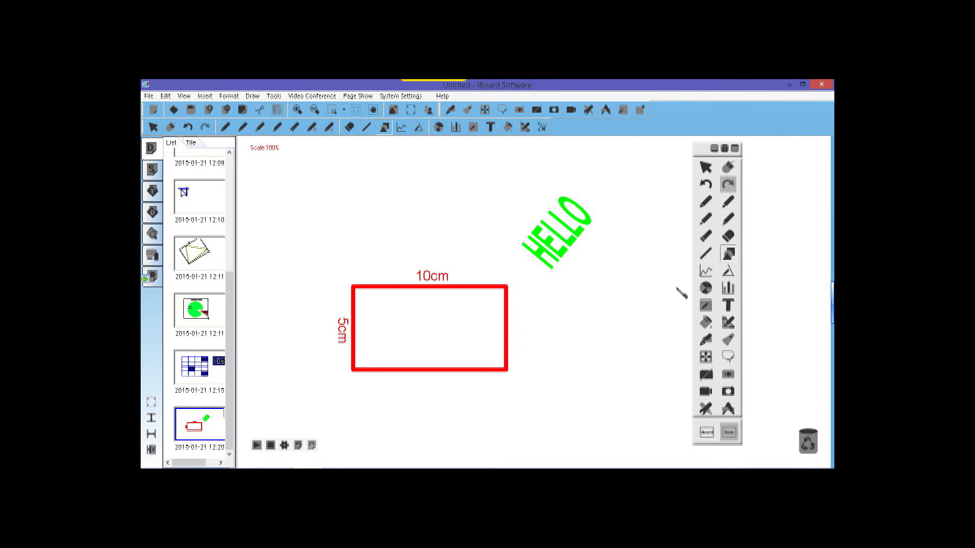
# Fill the rectangle with the red-yellow-red gradient and replace that fill with solid red.
pyautogui.click(706, 322)
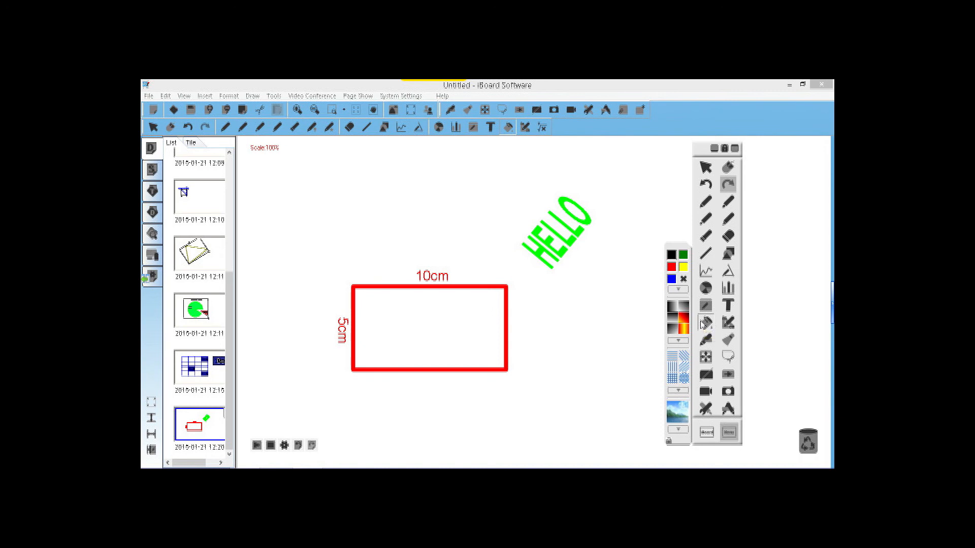
pyautogui.click(506, 329)
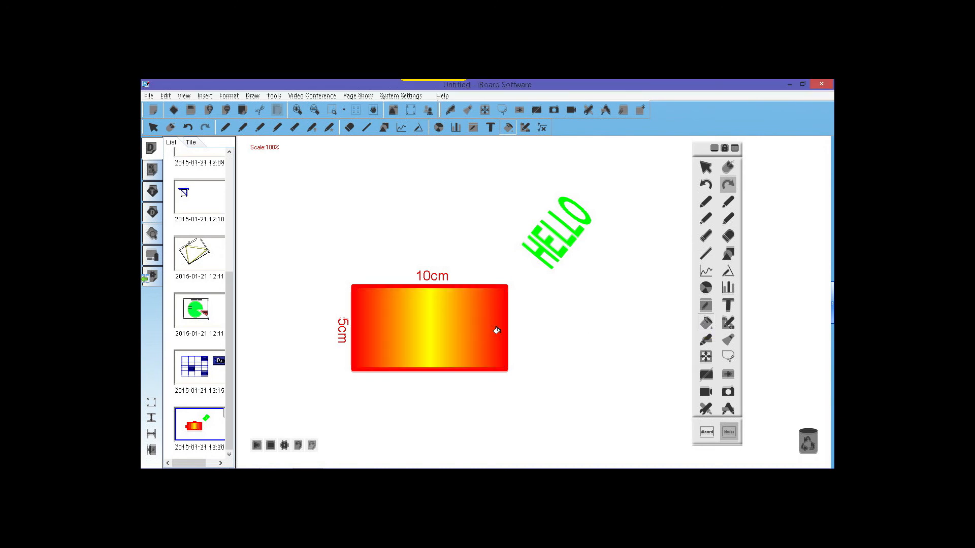
pyautogui.click(706, 324)
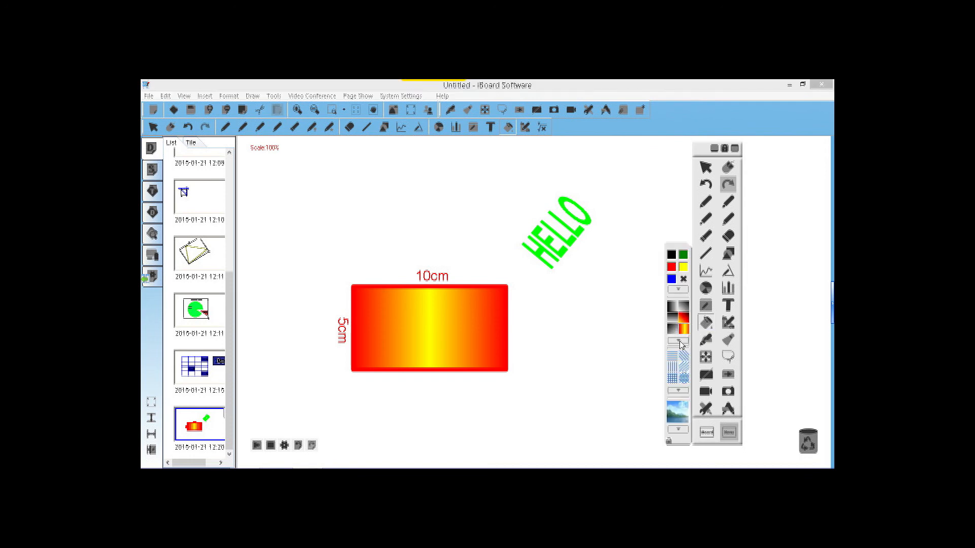
pyautogui.click(671, 267)
pyautogui.click(500, 317)
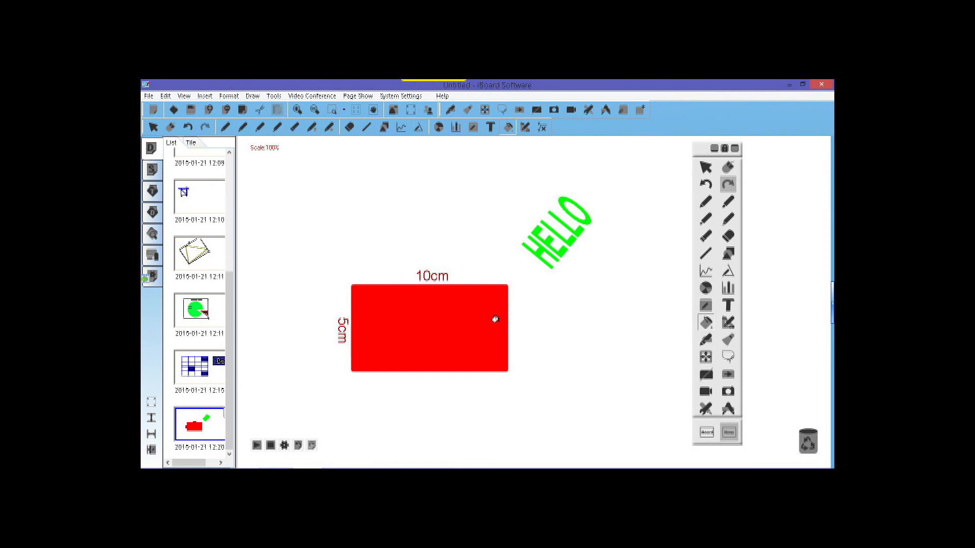
# Change the gradient's left colour stop to dark green and fill the rectangle with the horizontal green-yellow-red gradient.
pyautogui.click(706, 324)
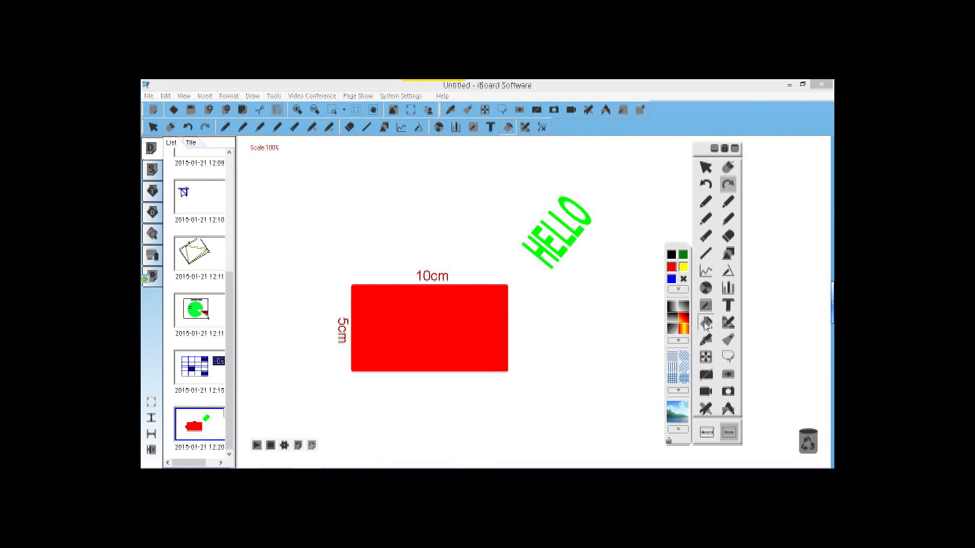
pyautogui.click(679, 341)
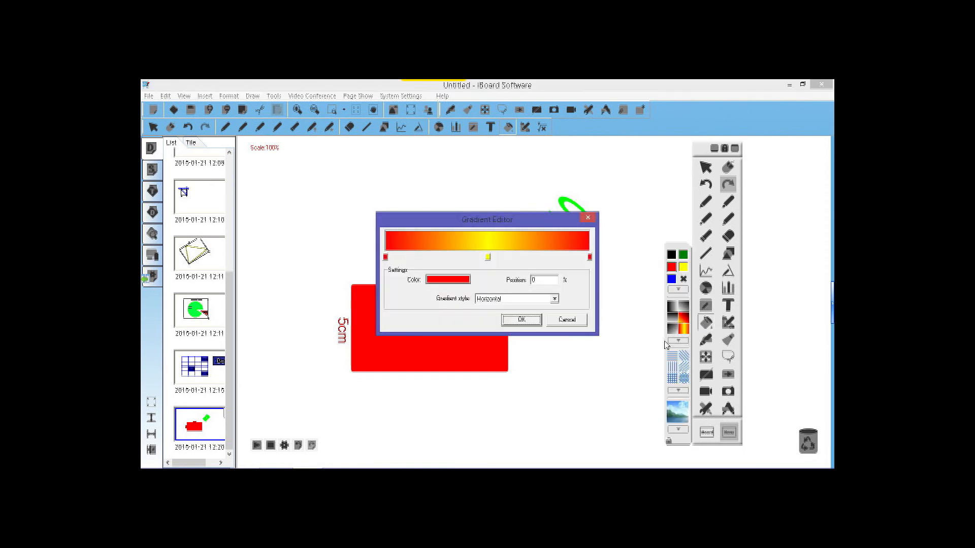
pyautogui.click(385, 257)
pyautogui.click(458, 279)
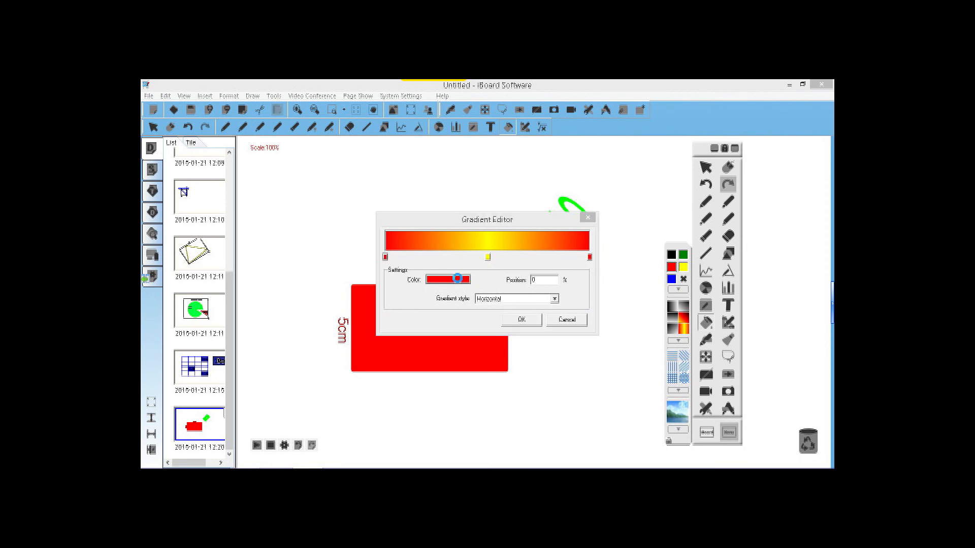
pyautogui.click(466, 218)
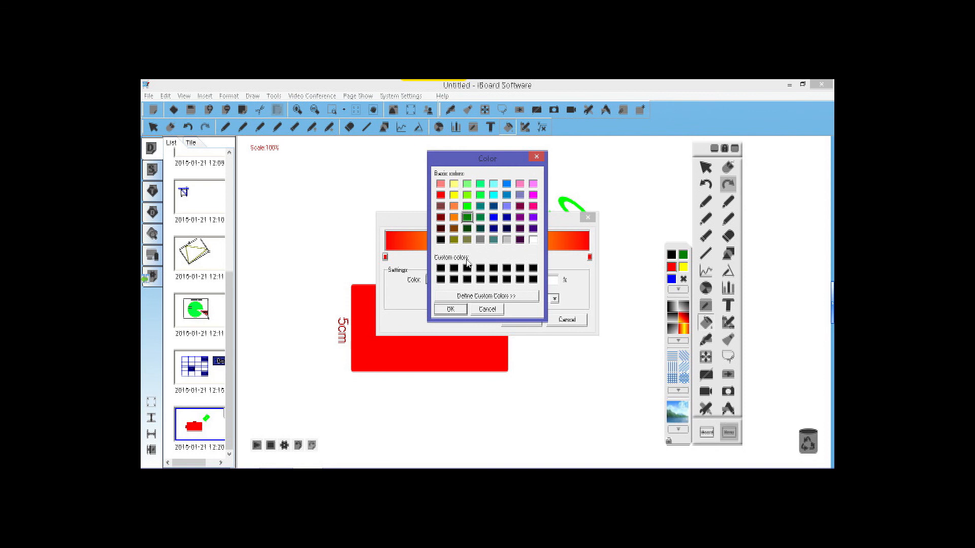
pyautogui.click(452, 310)
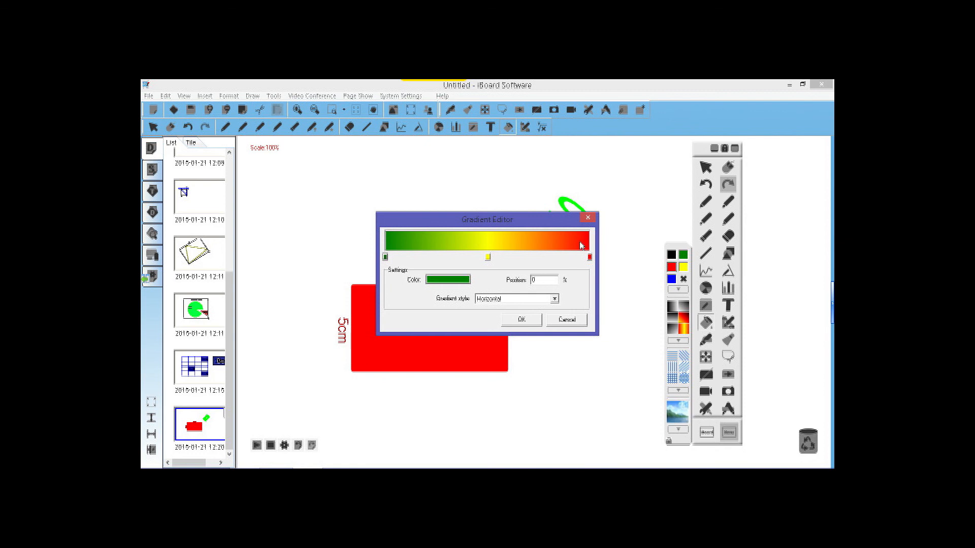
pyautogui.click(521, 319)
pyautogui.click(452, 328)
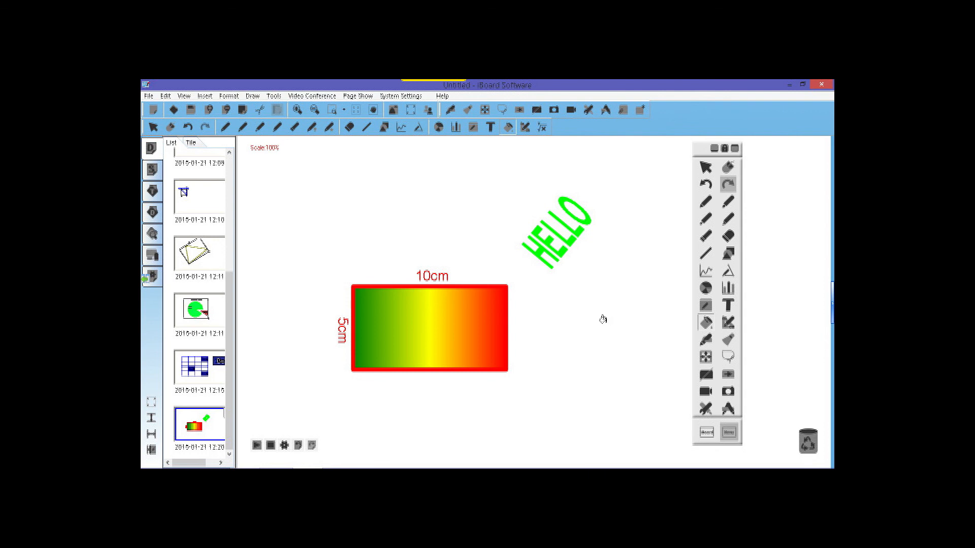
# Add a new page and draw a horizontal dimension label about 11.7 cm long across its middle.
pyautogui.click(213, 114)
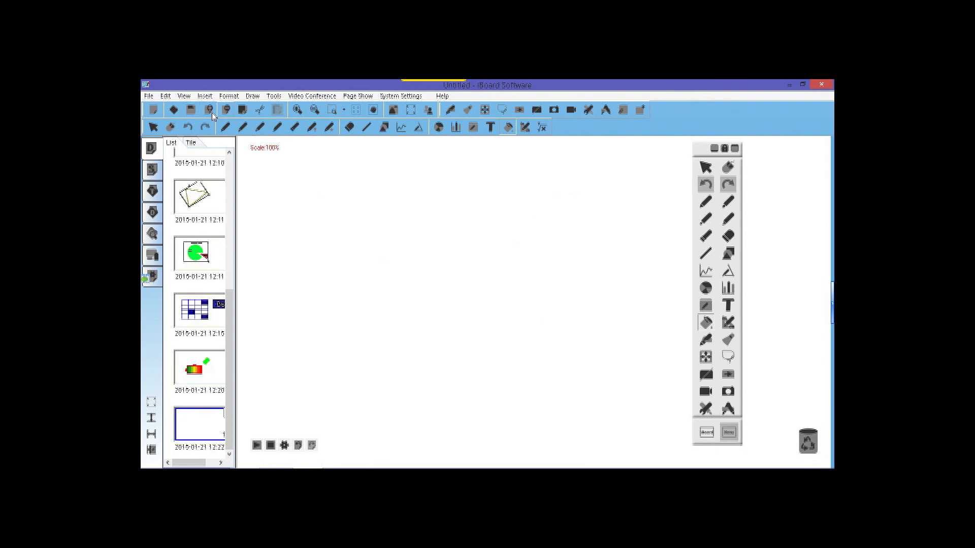
pyautogui.click(730, 323)
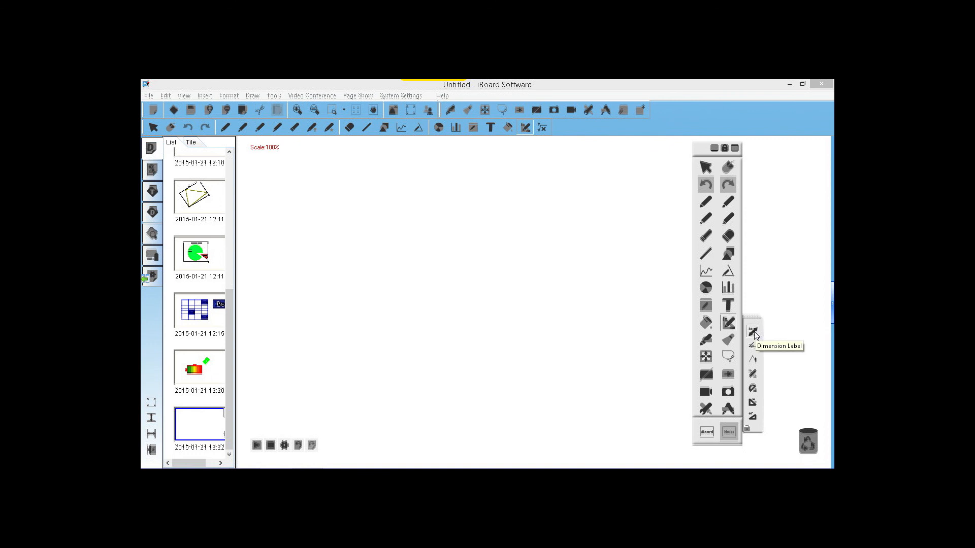
pyautogui.click(754, 331)
pyautogui.moveTo(401, 278); pyautogui.dragTo(581, 278)
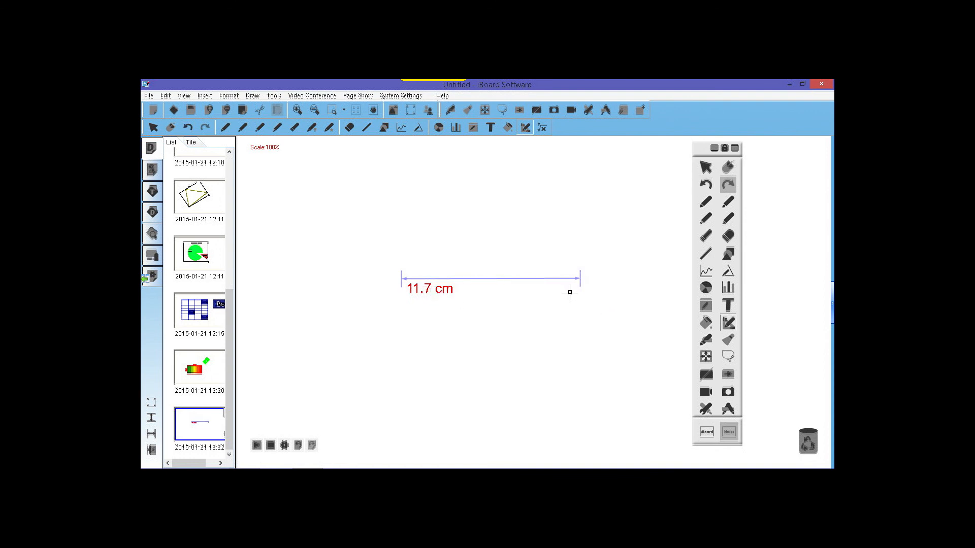
# Draw a thick black line about 12 cm long above the dimension label and a similar one below it with Show Length turned off.
pyautogui.click(706, 253)
pyautogui.moveTo(402, 225)
pyautogui.mouseDown()
pyautogui.moveTo(595, 229)
pyautogui.moveTo(580, 228)
pyautogui.mouseUp()
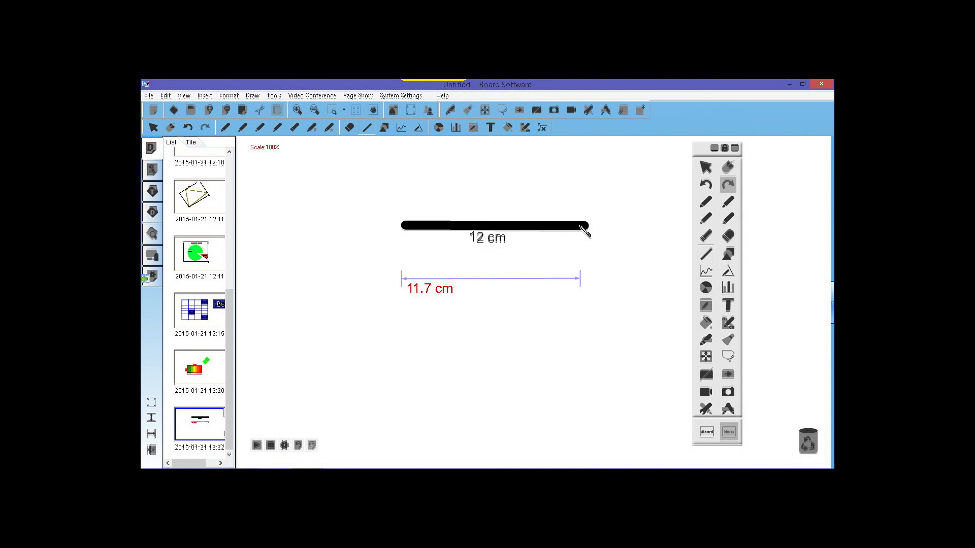
pyautogui.click(706, 255)
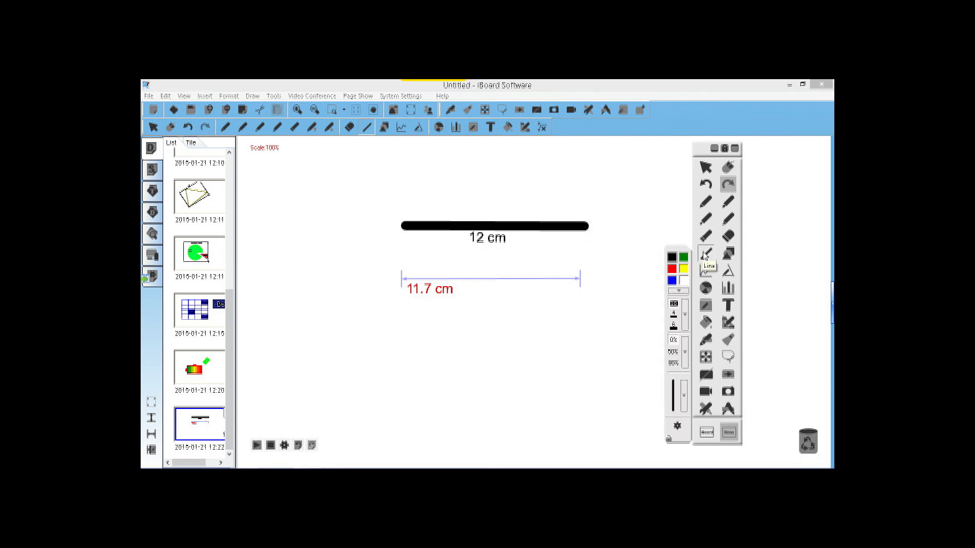
pyautogui.click(678, 425)
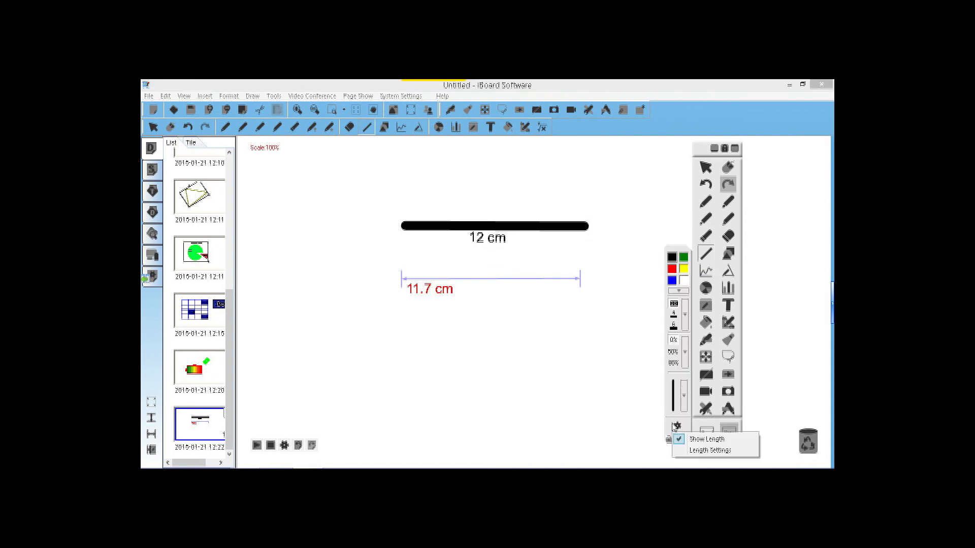
pyautogui.click(696, 440)
pyautogui.moveTo(382, 334); pyautogui.dragTo(562, 331)
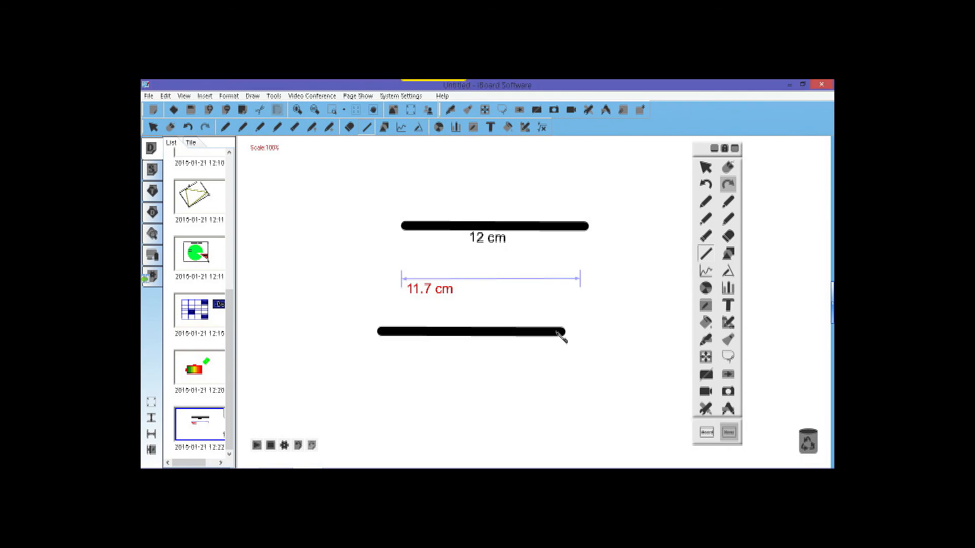